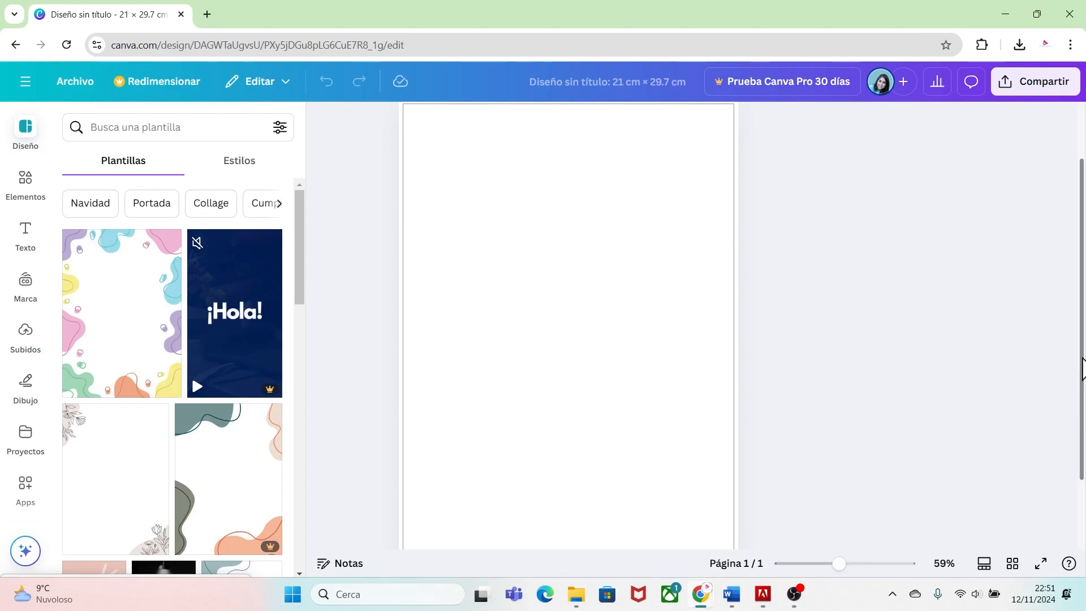
- Search the design elements for "minimalista frame"
{"action": "scroll", "coordinate": [1077, 340], "scroll_direction": "up", "scroll_amount": 2}
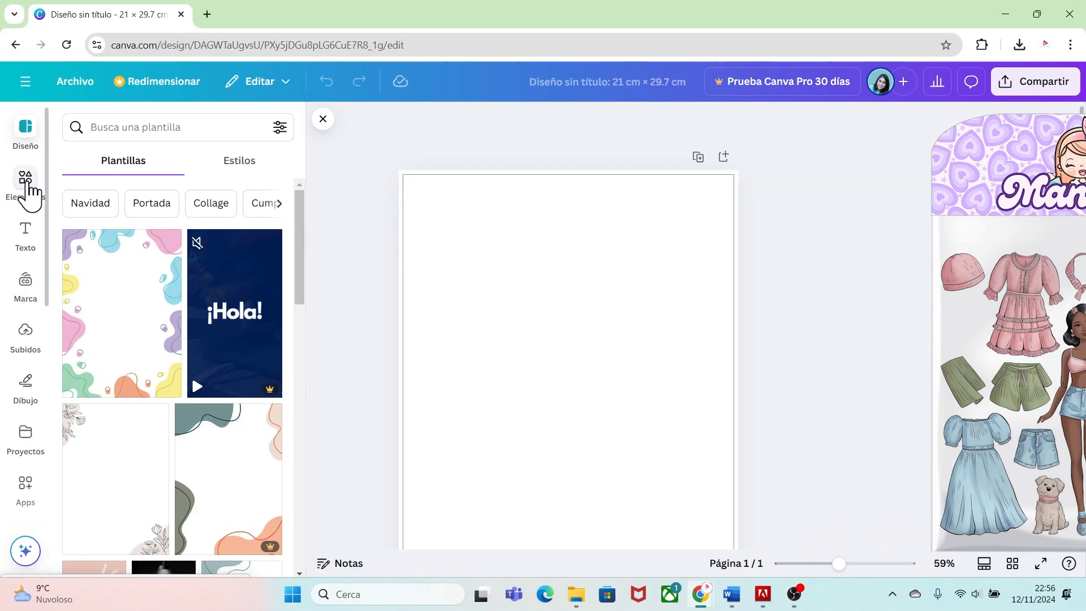
{"action": "left_click", "coordinate": [28, 187]}
{"action": "left_click", "coordinate": [114, 128]}
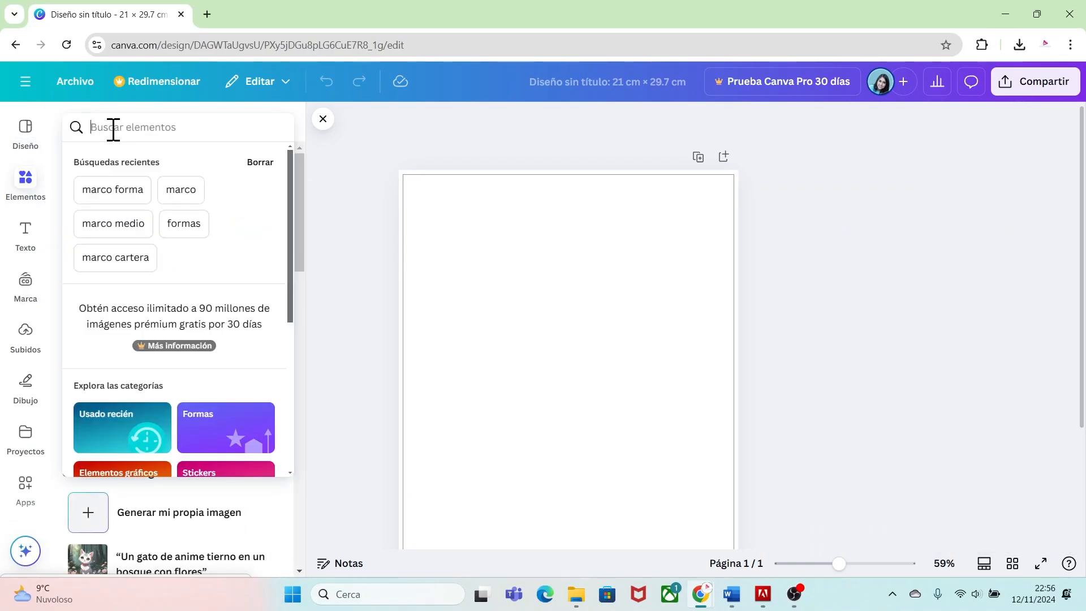
{"action": "type", "text": "minim"}
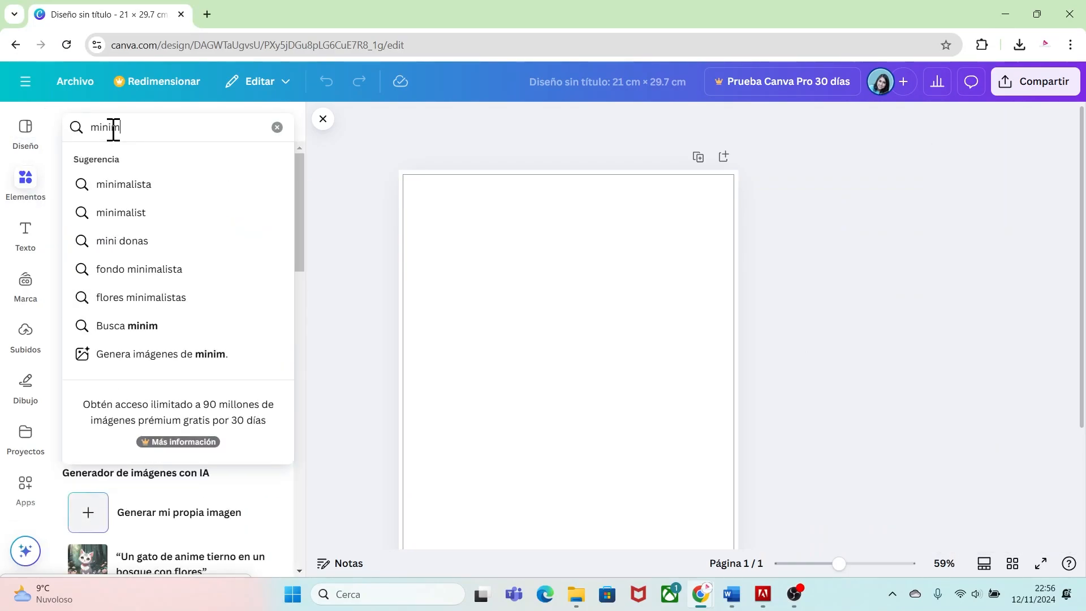
{"action": "type", "text": "alista frame"}
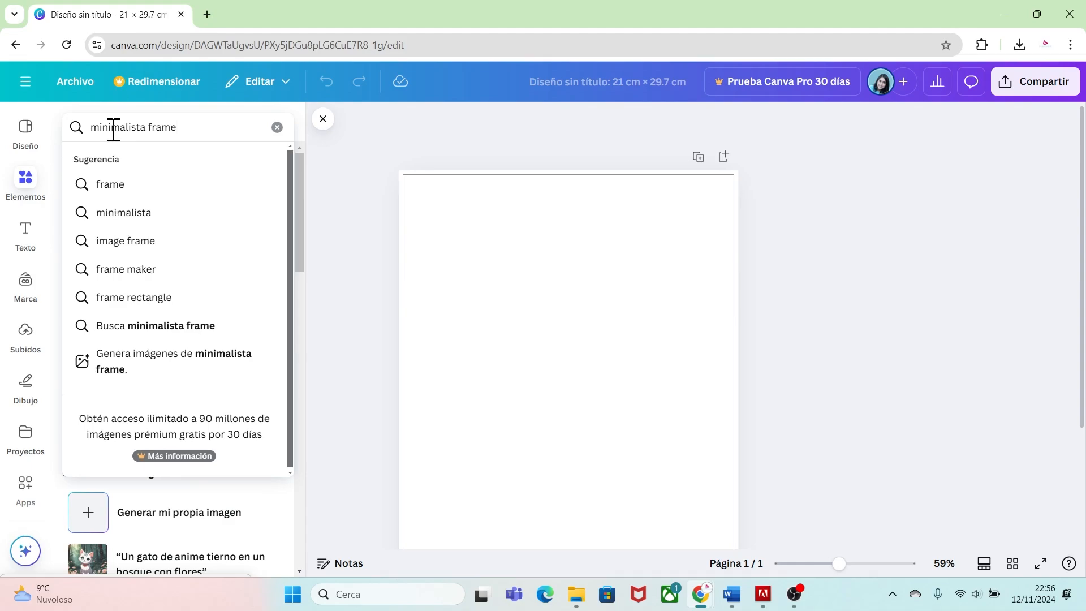
{"action": "key", "text": "Return"}
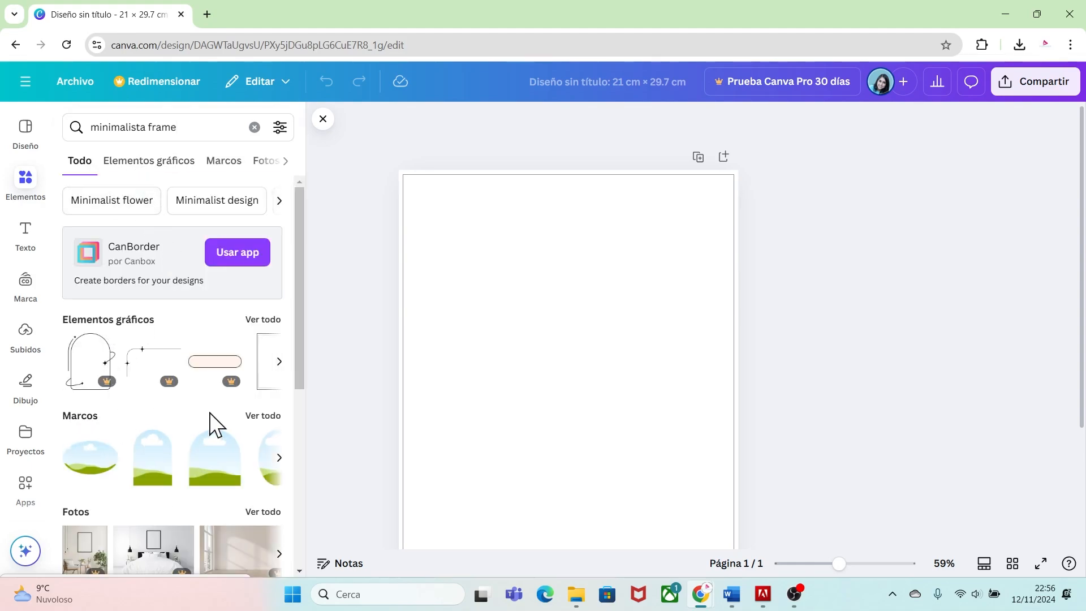
- Show all the matching frames and insert the wide rectangular frame with rounded upper corners into the page
{"action": "left_click", "coordinate": [262, 416]}
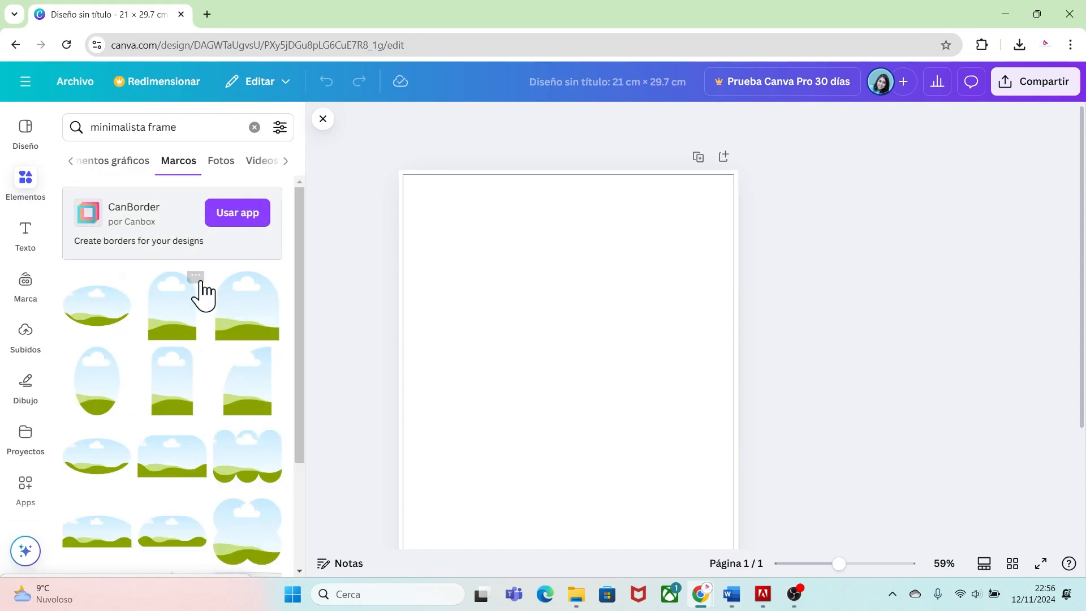
{"action": "left_click_drag", "start_coordinate": [295, 288], "coordinate": [298, 348]}
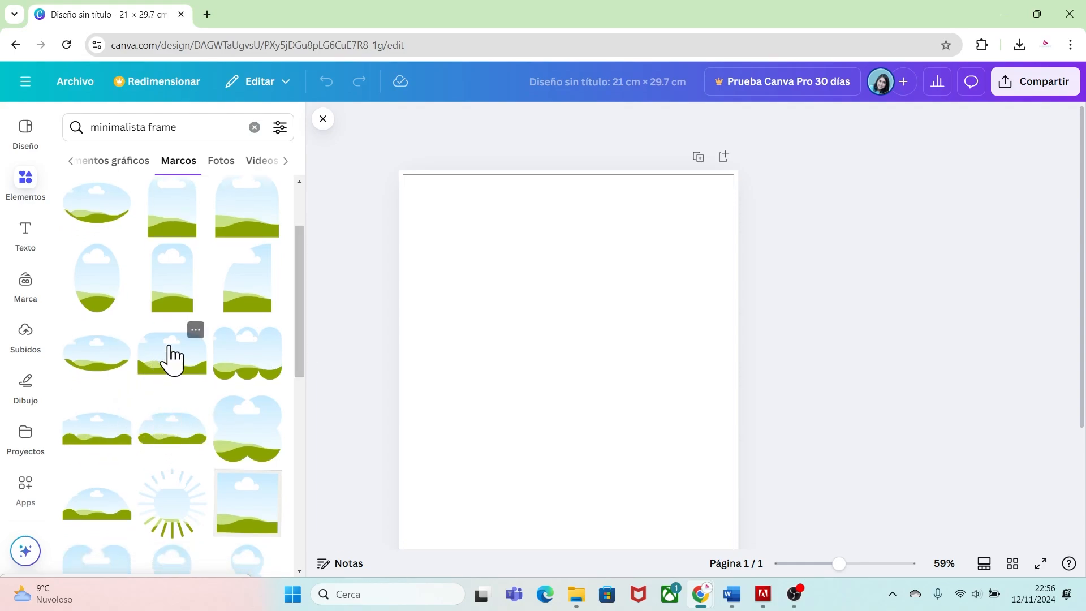
{"action": "left_click", "coordinate": [196, 329]}
{"action": "left_click", "coordinate": [167, 362]}
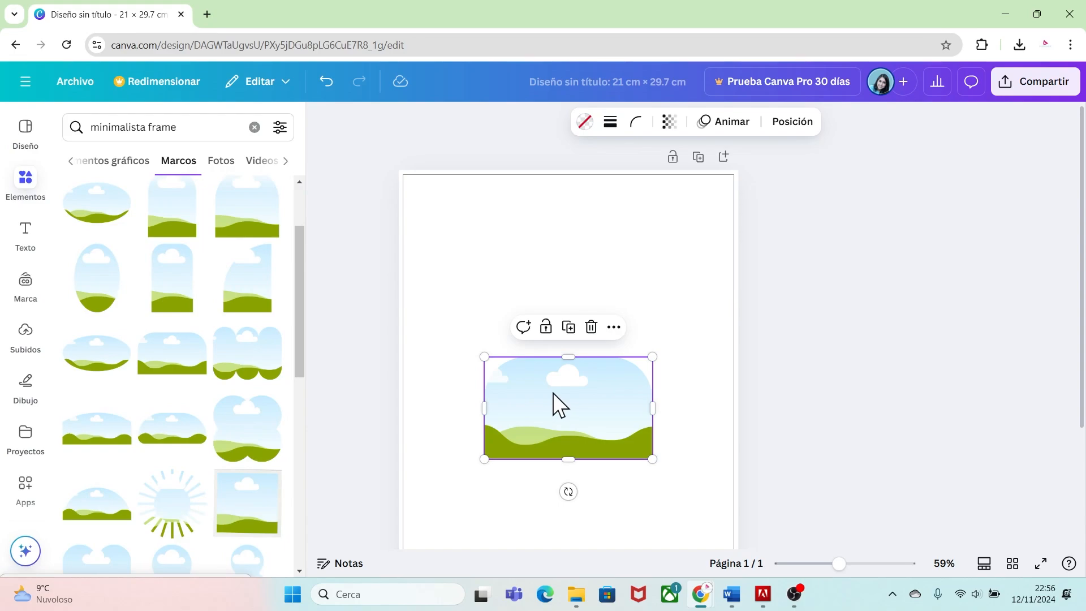
- Set the frame's width to 21 cm and its height to 7 cm
{"action": "left_click", "coordinate": [799, 121]}
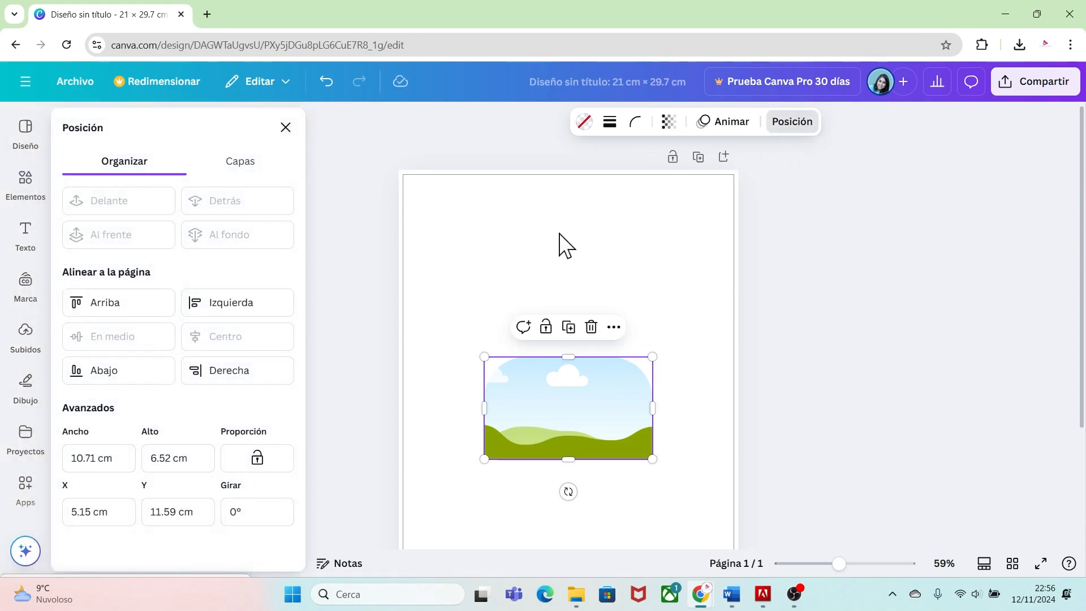
{"action": "left_click_drag", "start_coordinate": [119, 458], "coordinate": [90, 458]}
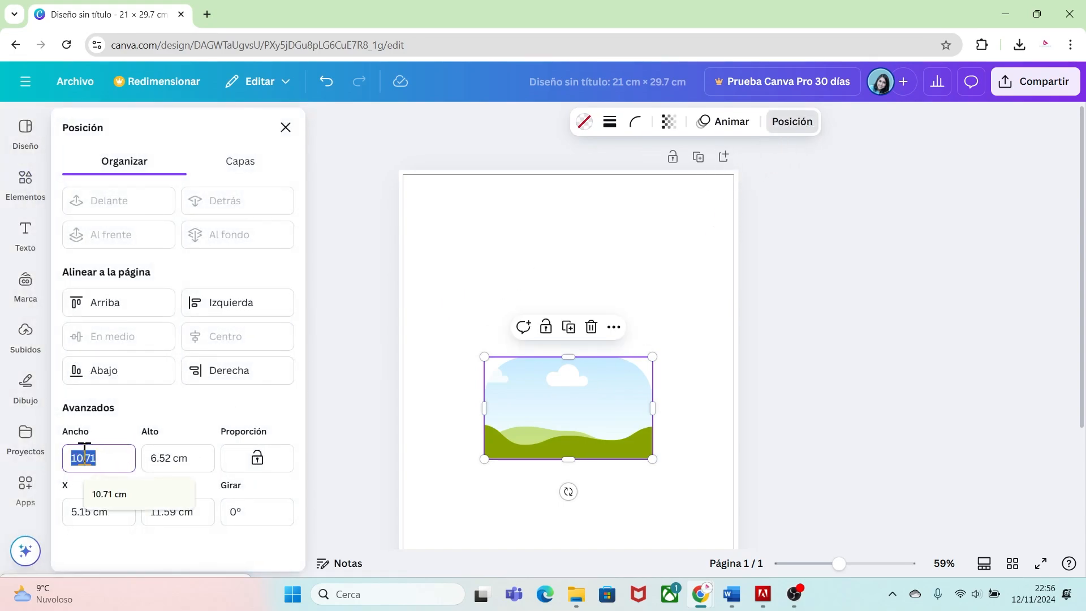
{"action": "key", "text": "BackSpace"}
{"action": "type", "text": "21"}
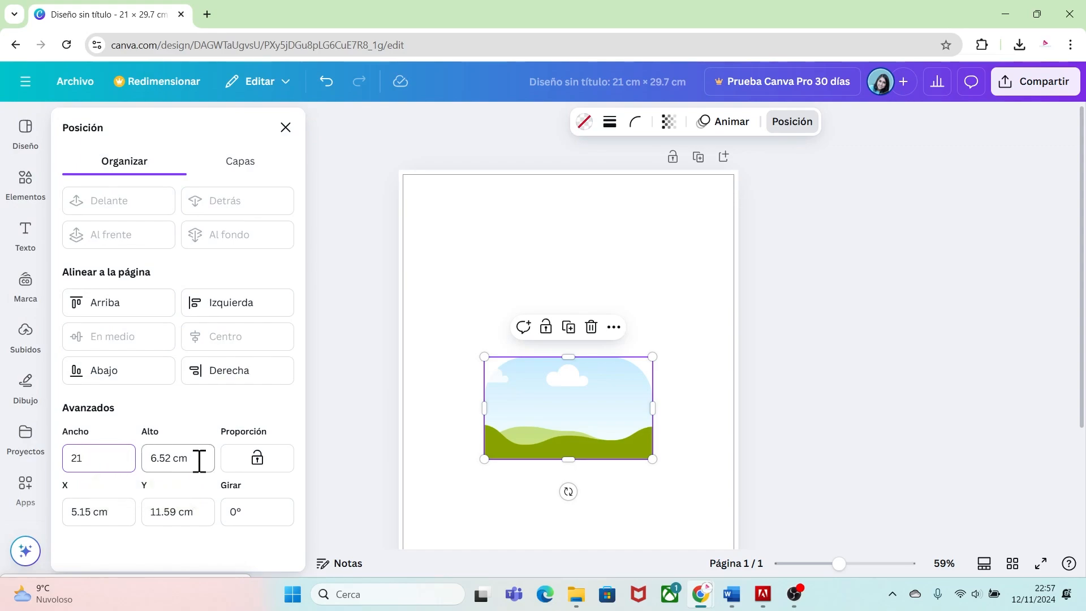
{"action": "left_click_drag", "start_coordinate": [199, 460], "coordinate": [156, 464]}
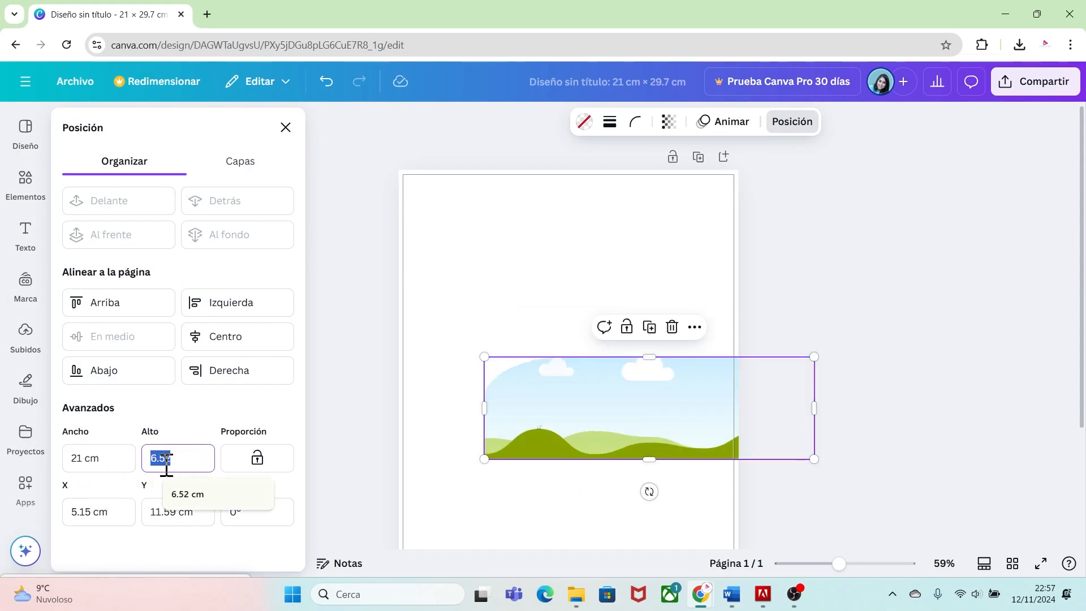
{"action": "key", "text": "BackSpace"}
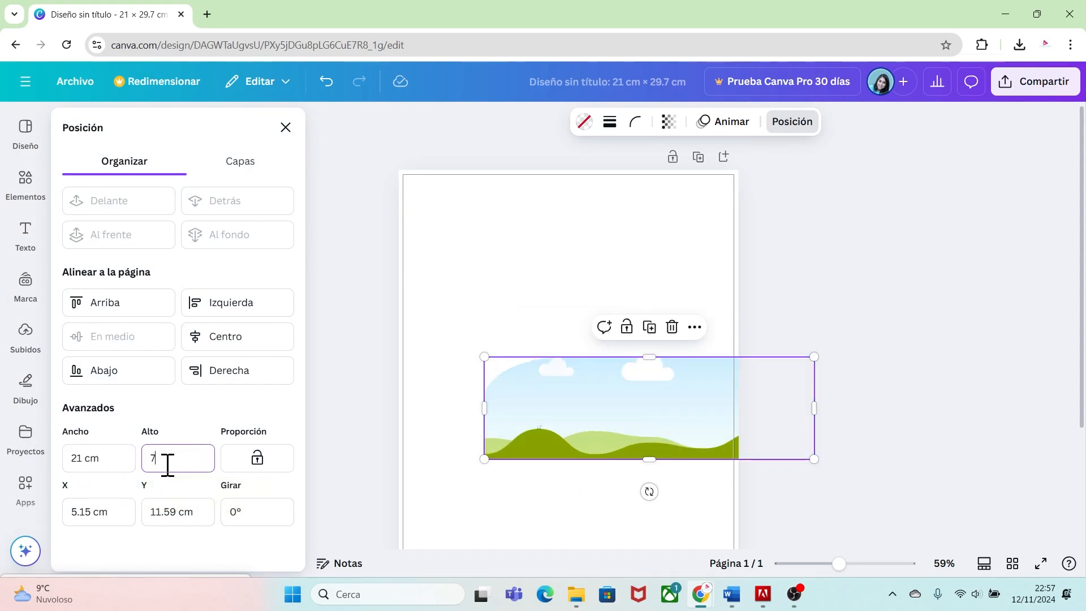
{"action": "type", "text": "7"}
{"action": "key", "text": "Return"}
- Move the frame so it spans the full page width, at X 0 cm and about Y 9.3 cm
{"action": "left_click", "coordinate": [465, 498]}
{"action": "left_click", "coordinate": [551, 436]}
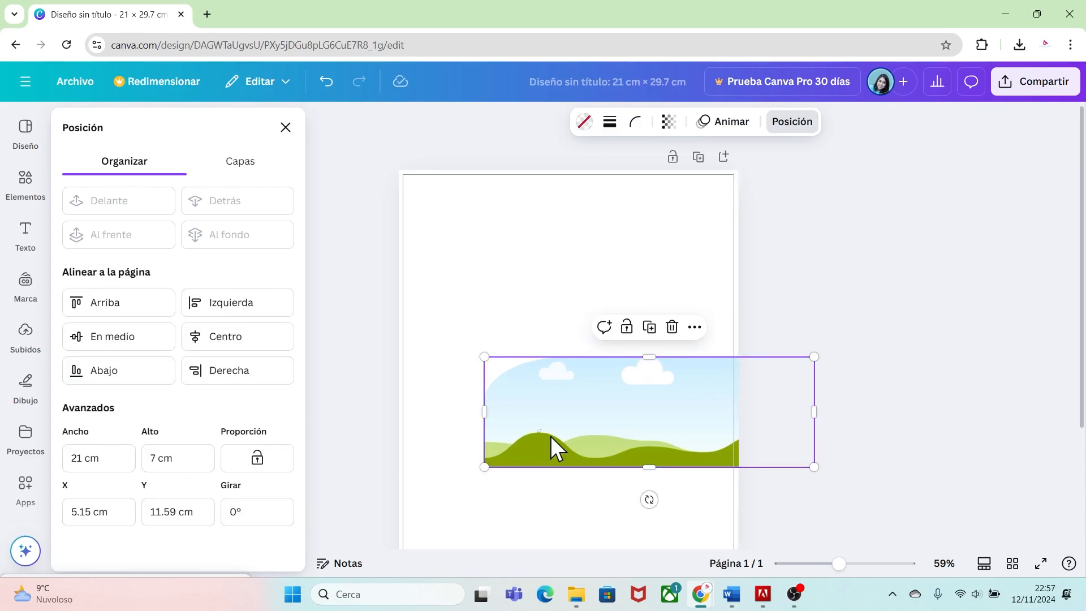
{"action": "left_click_drag", "start_coordinate": [605, 430], "coordinate": [525, 391]}
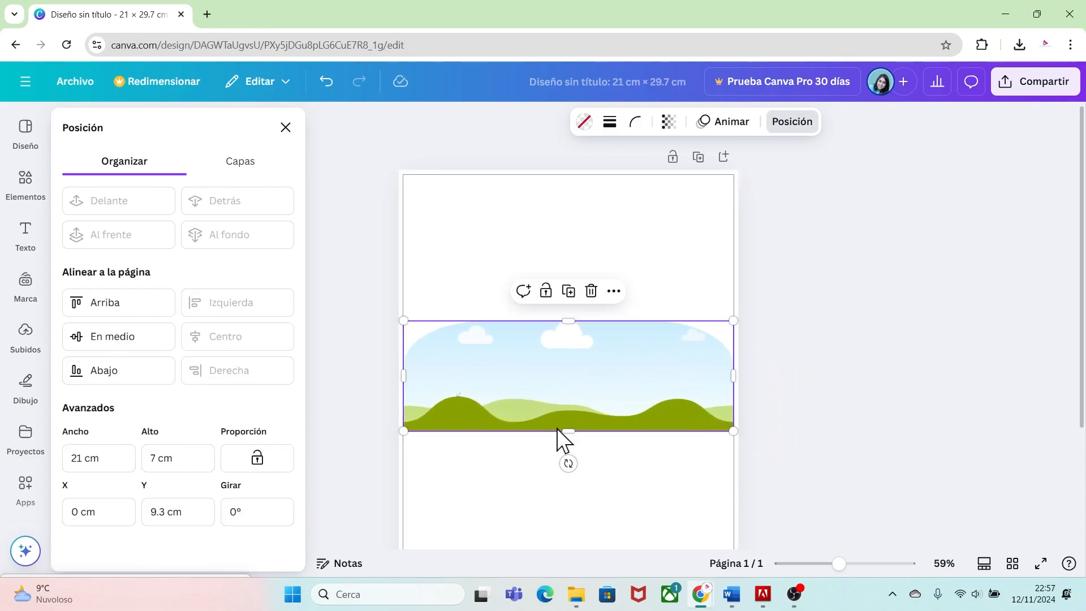
{"action": "left_click", "coordinate": [606, 472]}
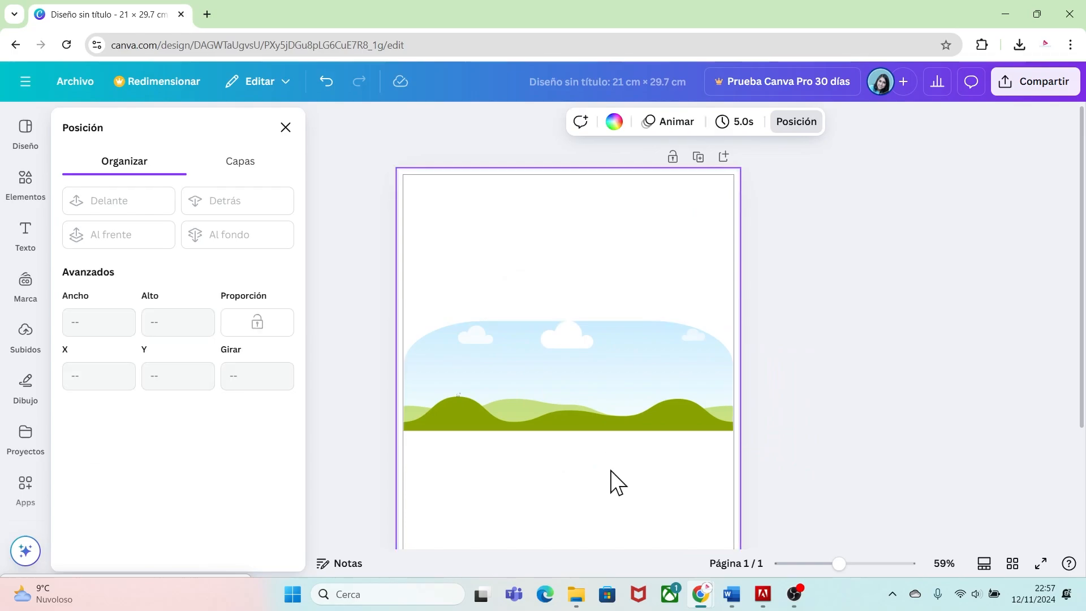
- Upload the background patterns and girl illustrations from the Desktop folder fondos
{"action": "left_click", "coordinate": [25, 335]}
{"action": "left_click", "coordinate": [148, 209]}
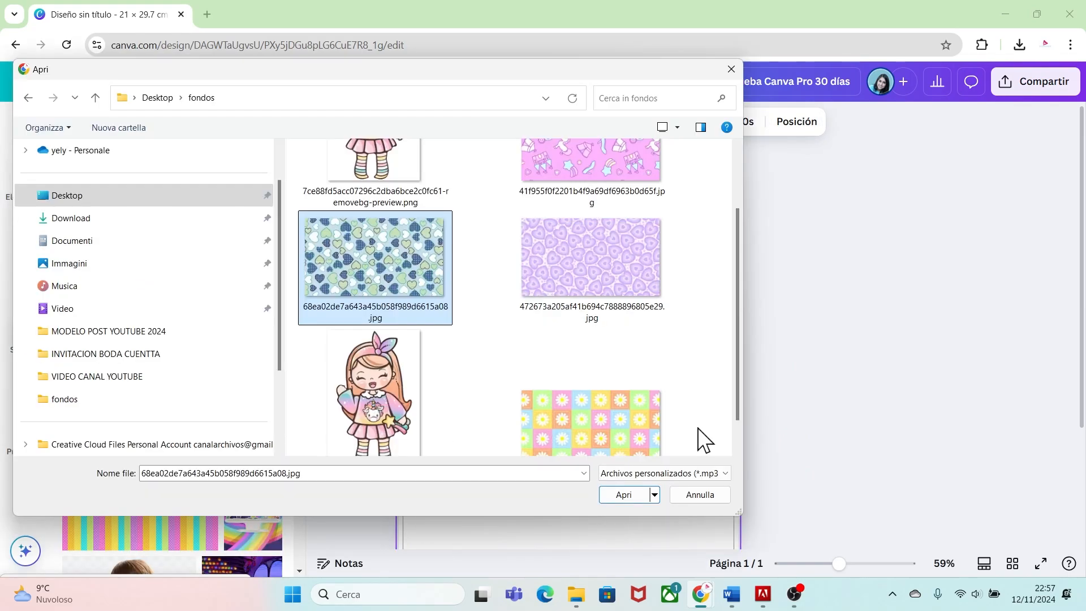
{"action": "left_click_drag", "start_coordinate": [691, 430], "coordinate": [340, 116]}
{"action": "left_click", "coordinate": [628, 497]}
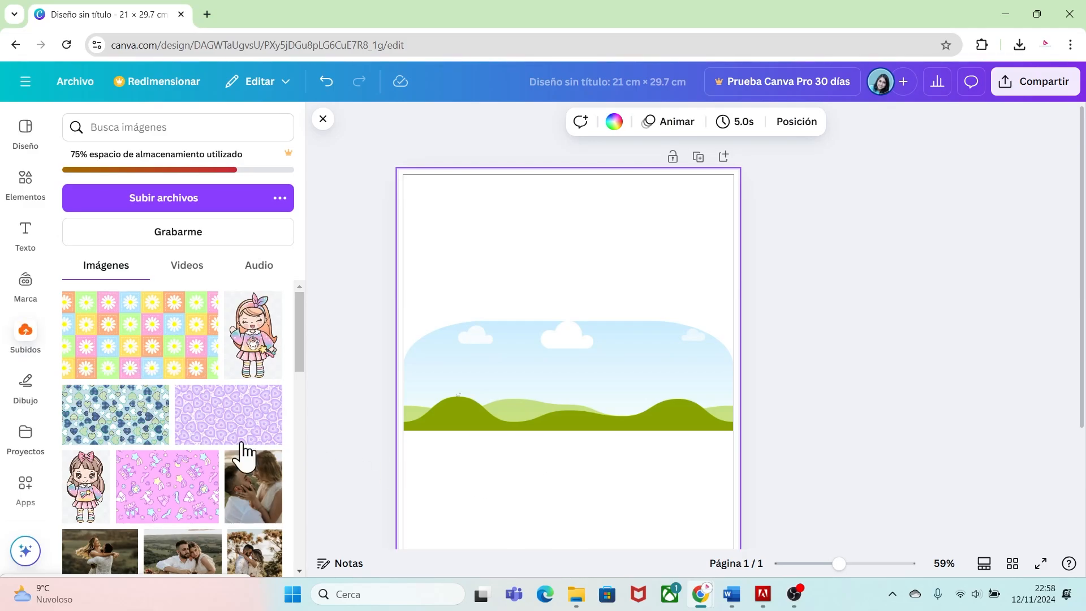
- Fill the frame with the purple heart pattern and add the smiling girl illustration near the page's upper left corner
{"action": "left_click_drag", "start_coordinate": [226, 429], "coordinate": [494, 375]}
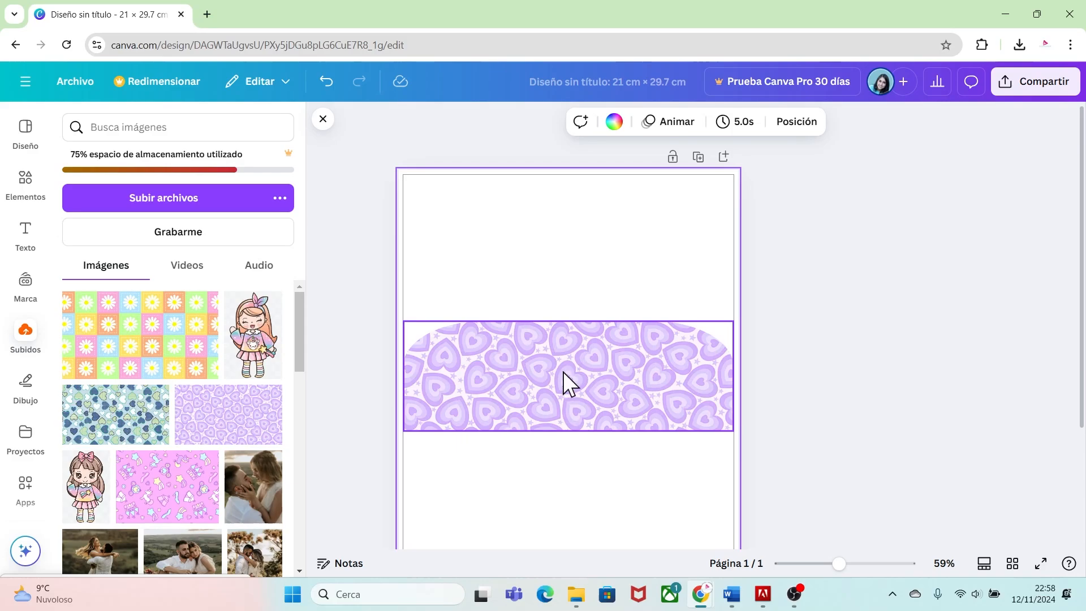
{"action": "left_click", "coordinate": [262, 367]}
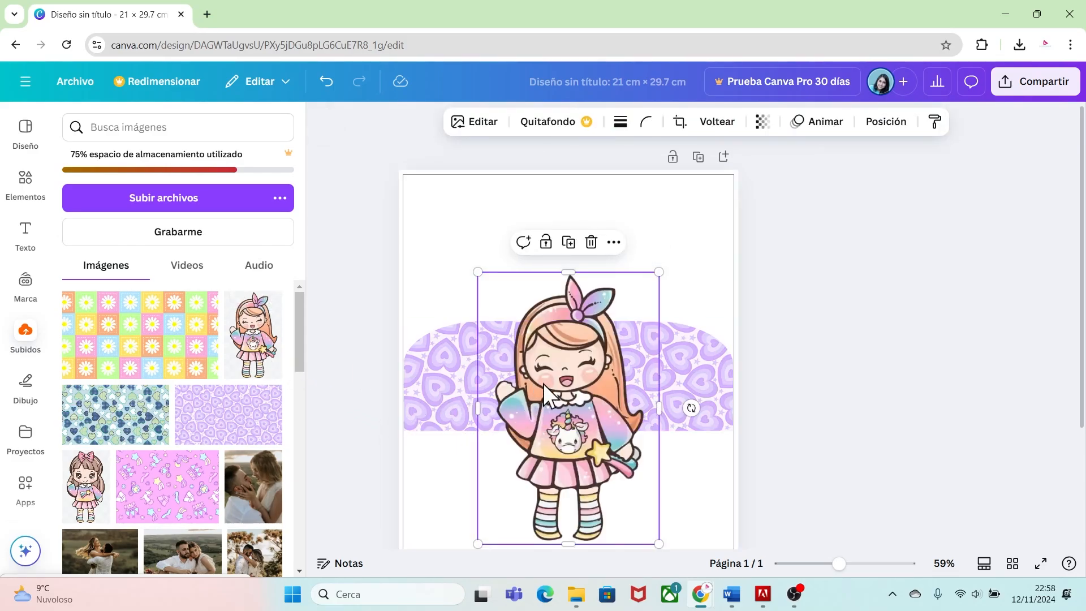
{"action": "left_click_drag", "start_coordinate": [577, 385], "coordinate": [486, 279]}
- Lock the heart-patterned frame on the page
{"action": "left_click", "coordinate": [622, 359]}
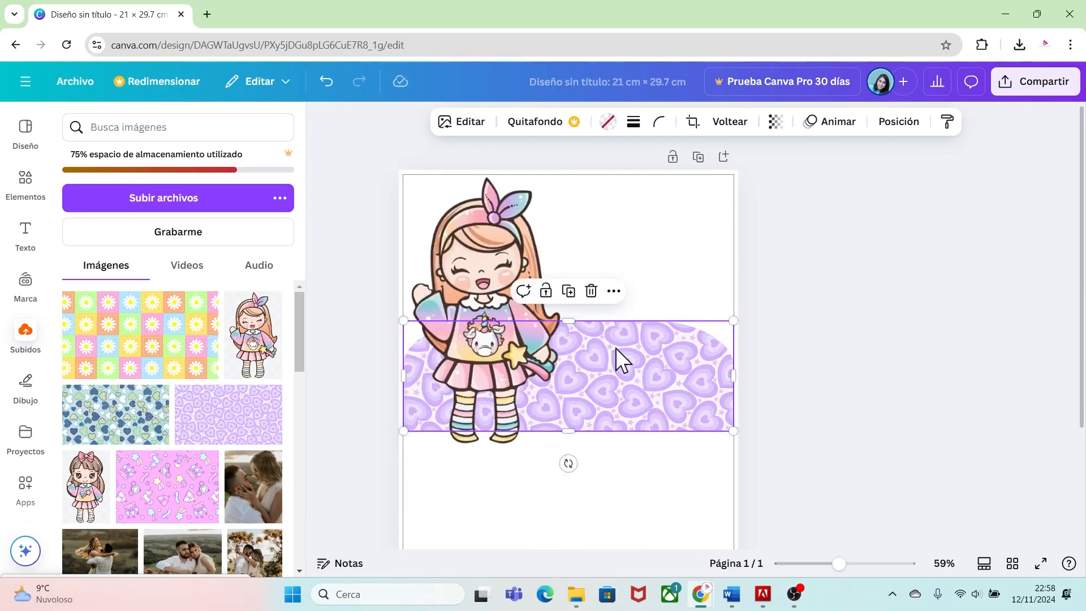
{"action": "right_click", "coordinate": [623, 359]}
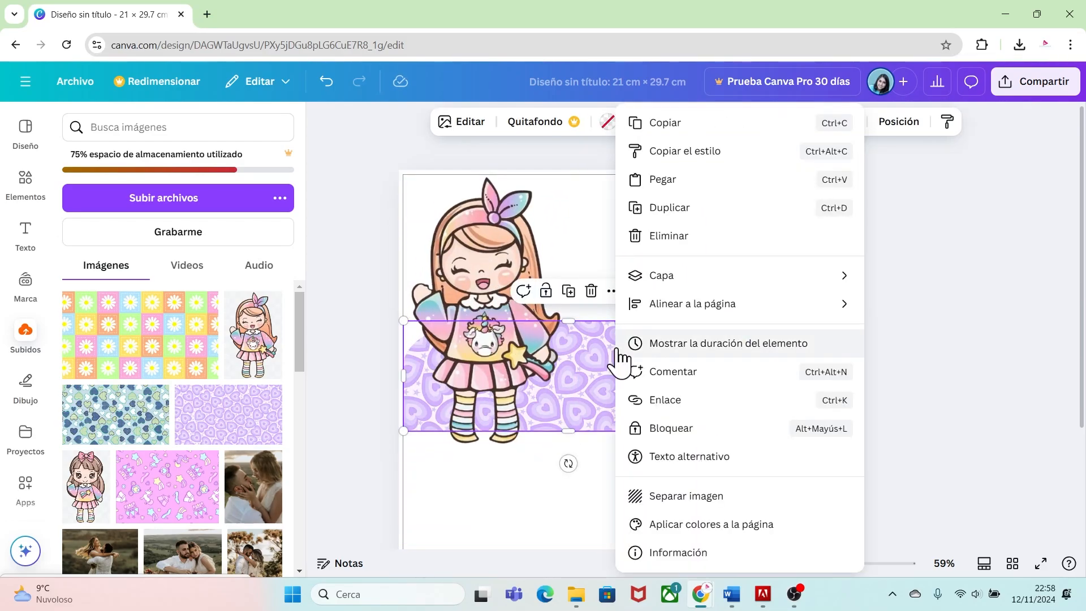
{"action": "left_click", "coordinate": [635, 426]}
{"action": "left_click", "coordinate": [639, 444]}
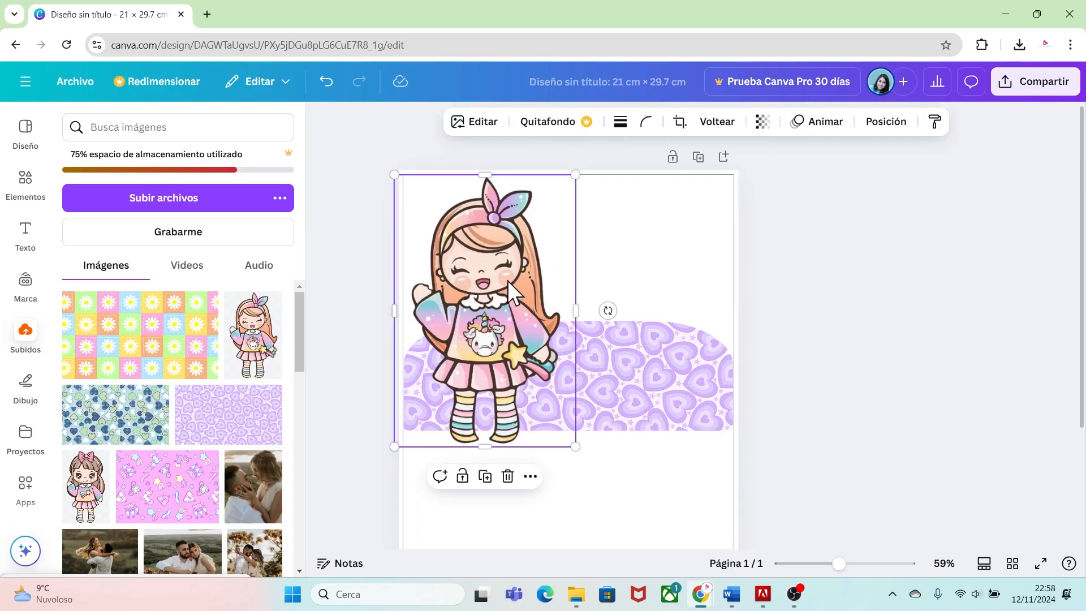
- Shrink the girl illustration, place it in the middle of the frame and crop it at the frame's lower edge
{"action": "left_click_drag", "start_coordinate": [469, 252], "coordinate": [526, 301]}
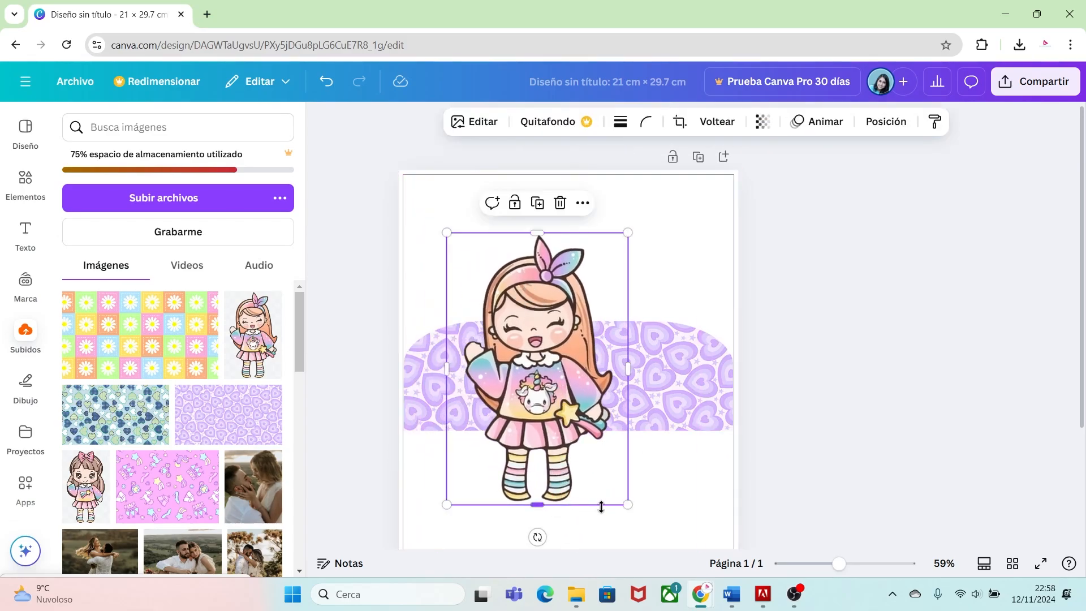
{"action": "left_click_drag", "start_coordinate": [626, 504], "coordinate": [562, 407]}
{"action": "left_click_drag", "start_coordinate": [506, 300], "coordinate": [564, 393]}
{"action": "left_click_drag", "start_coordinate": [559, 500], "coordinate": [574, 431]}
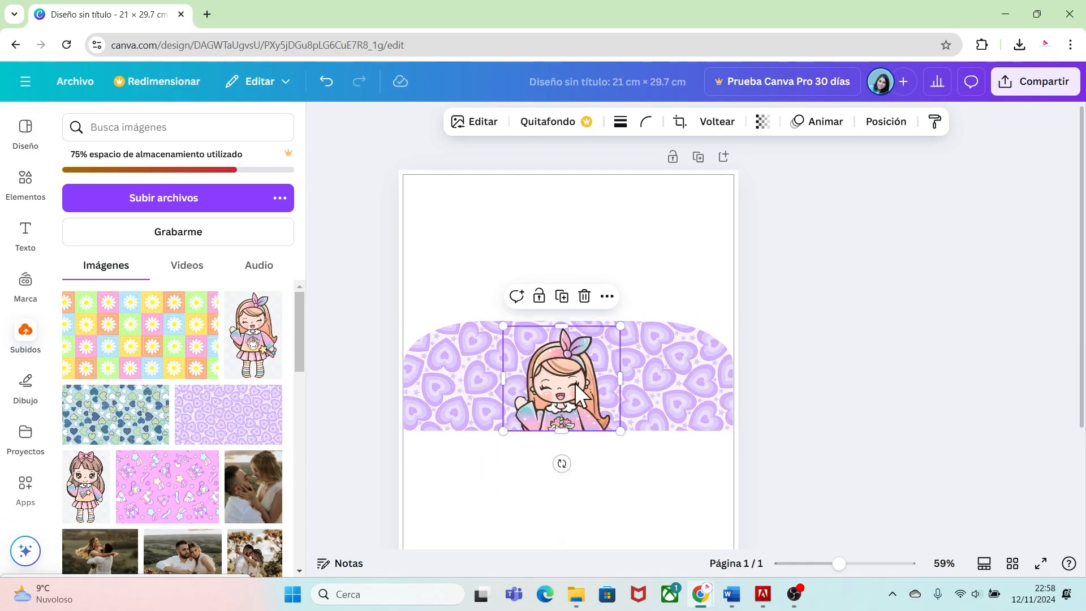
{"action": "left_click", "coordinate": [651, 453]}
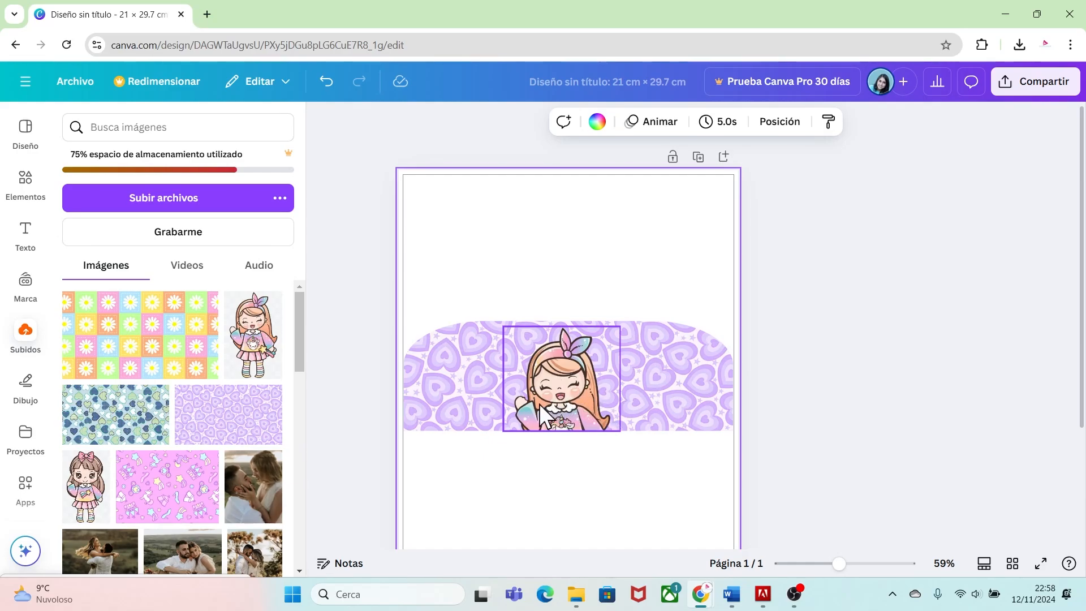
- Add the "Sticker" text style to the page
{"action": "left_click", "coordinate": [27, 233]}
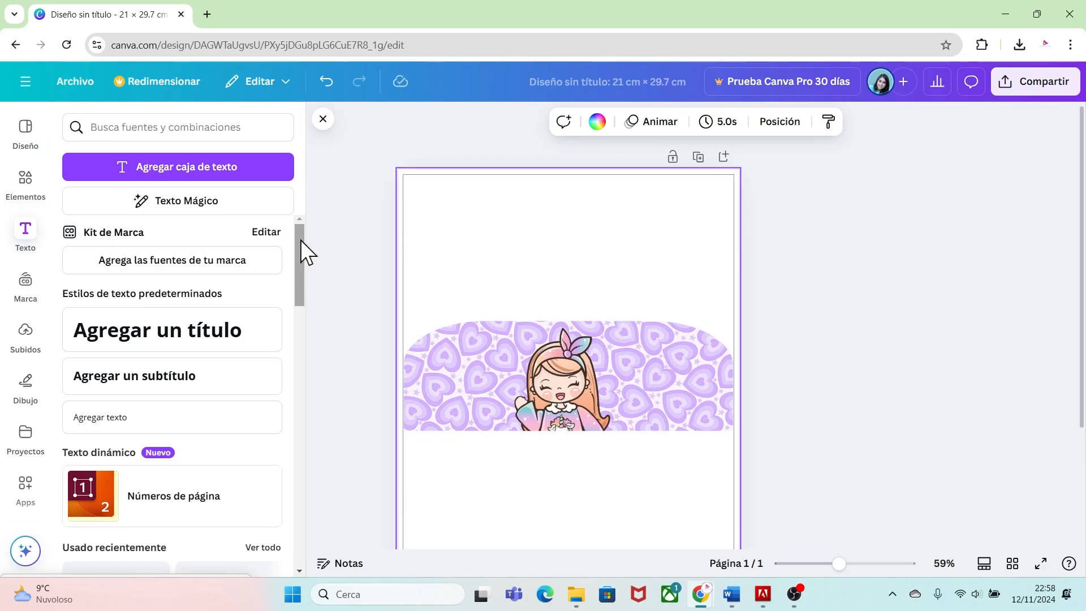
{"action": "left_click_drag", "start_coordinate": [300, 240], "coordinate": [313, 317]}
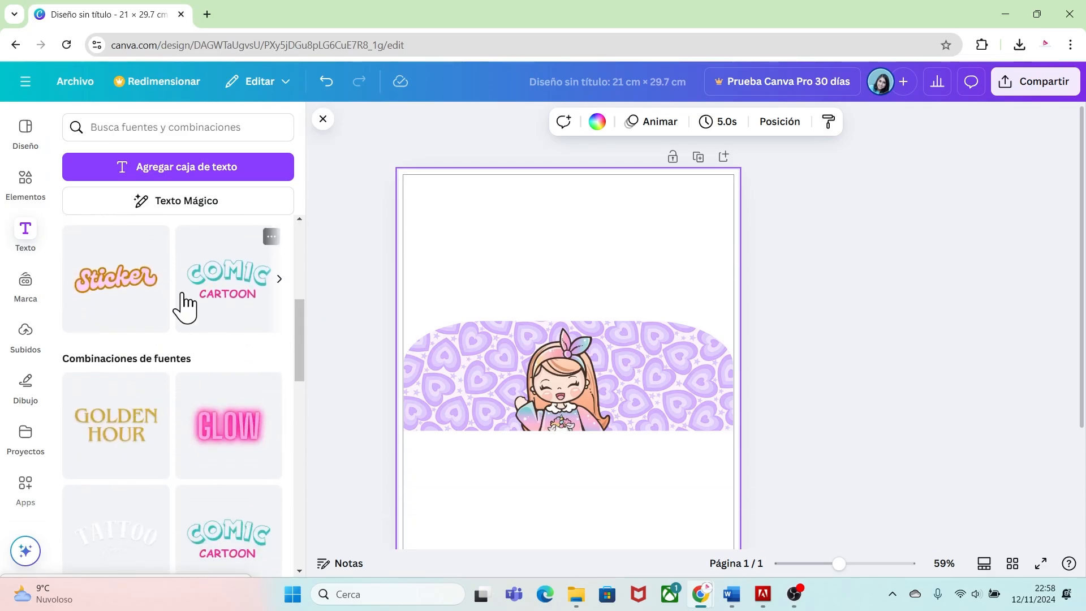
{"action": "left_click", "coordinate": [158, 236]}
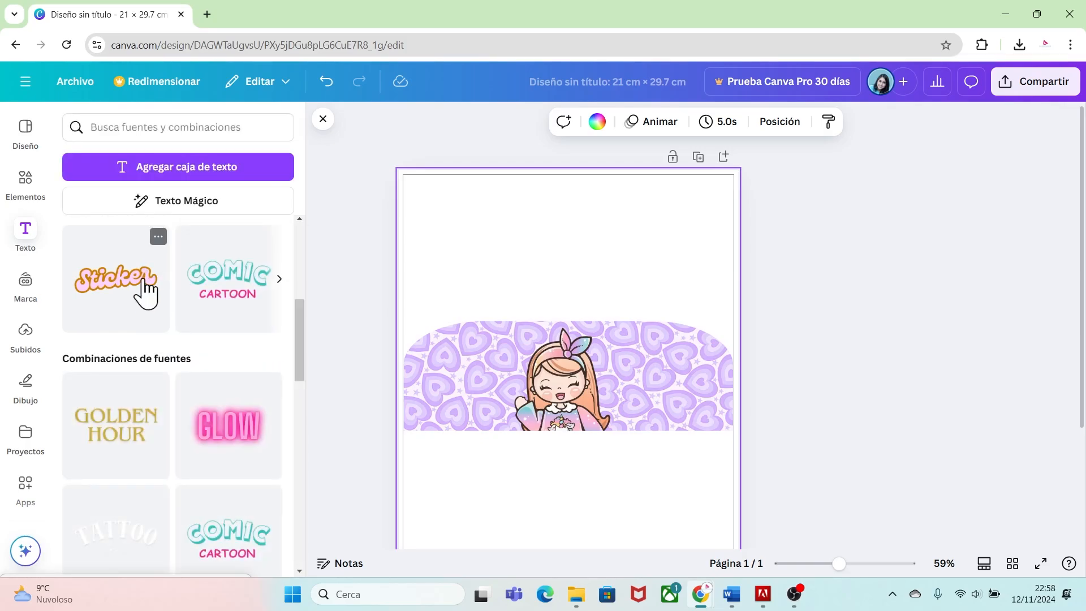
{"action": "left_click", "coordinate": [145, 288]}
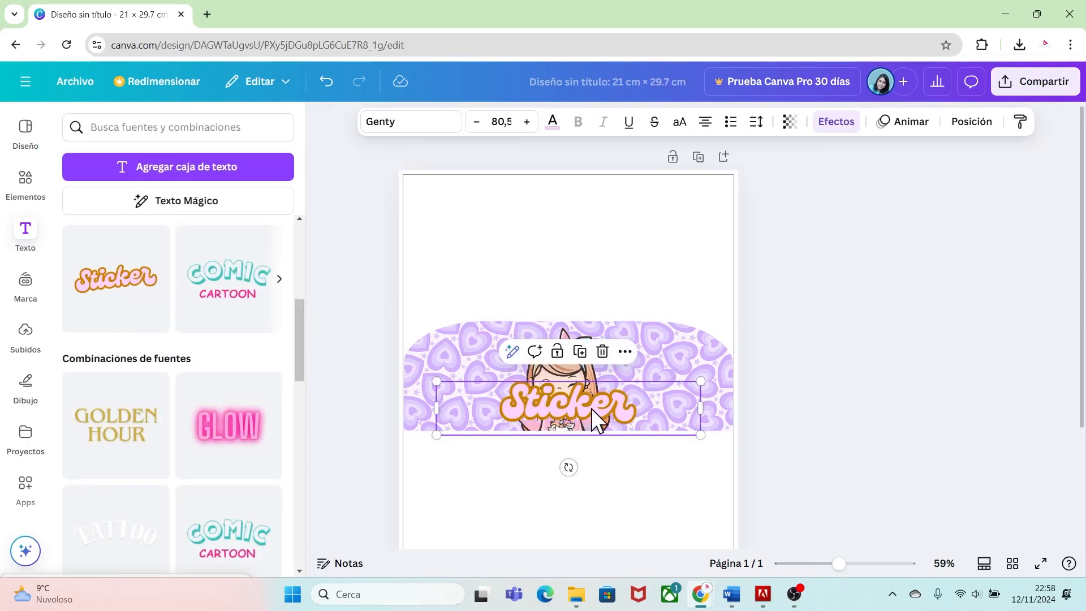
- Replace the "Sticker" text with the child's first name and enlarge its box to about 17.7 by 3.6 cm
{"action": "double_click", "coordinate": [629, 403]}
{"action": "type", "text": "Manuela"}
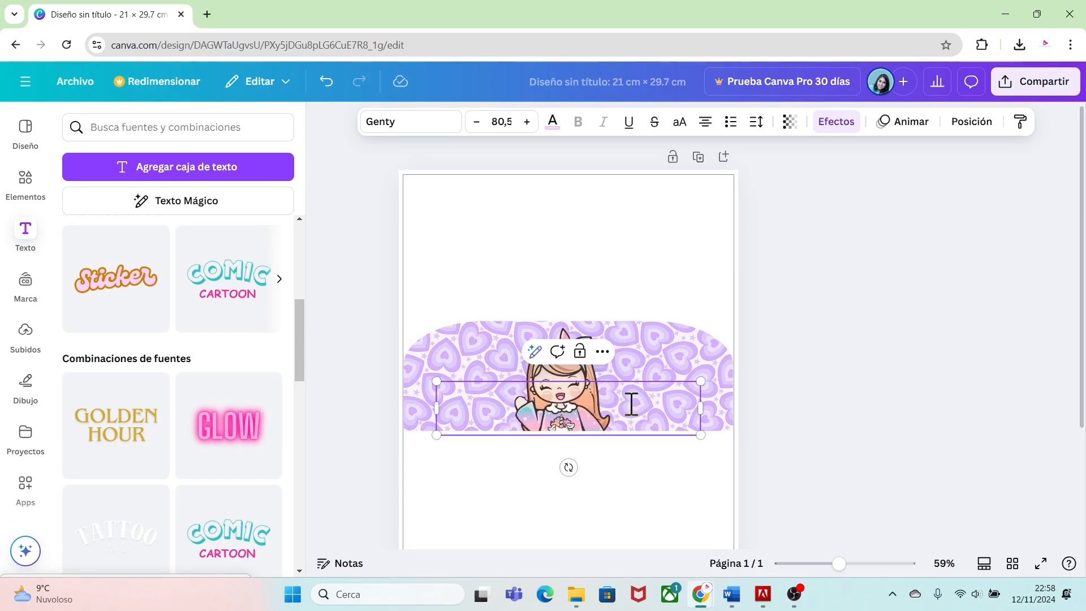
{"action": "left_click_drag", "start_coordinate": [443, 385], "coordinate": [425, 376]}
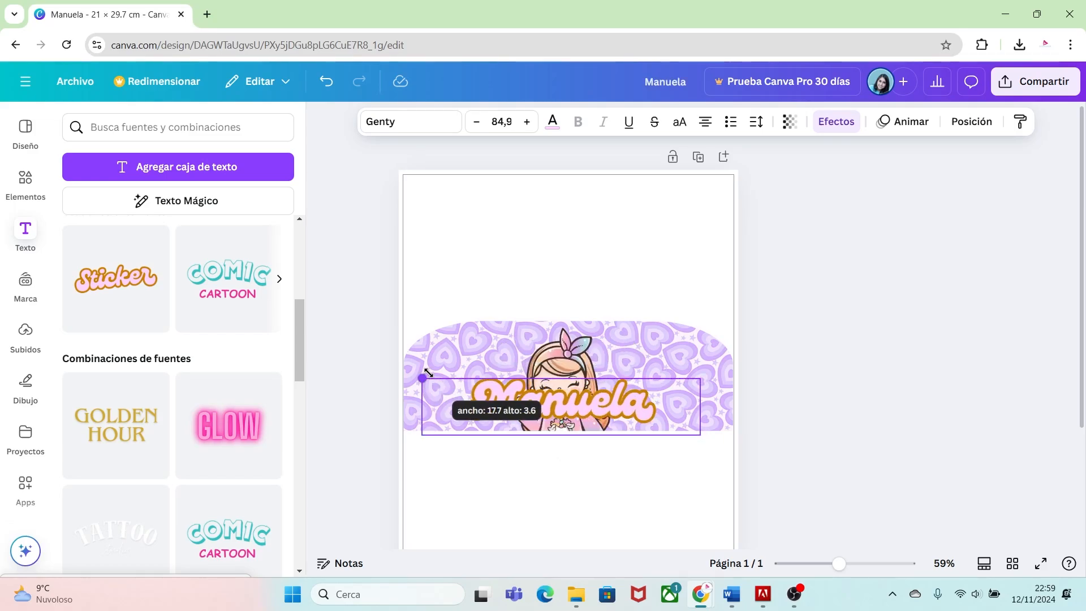
- Shrink the girl illustration slightly, center it on the frame and center the name text along the frame's lower part
{"action": "left_click", "coordinate": [562, 349]}
{"action": "left_click_drag", "start_coordinate": [562, 349], "coordinate": [569, 341]}
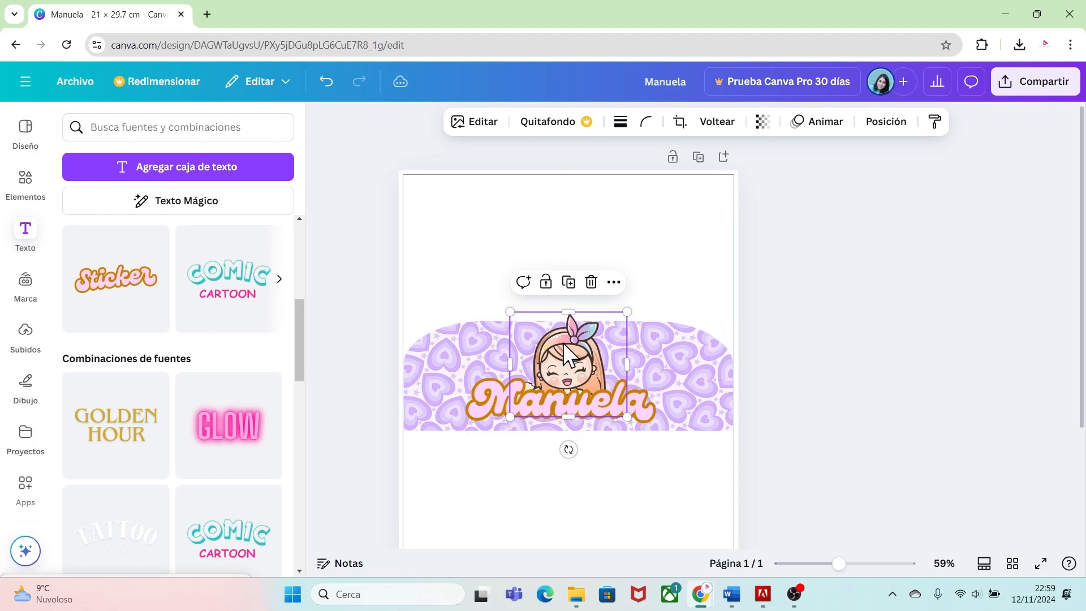
{"action": "left_click_drag", "start_coordinate": [627, 416], "coordinate": [617, 406]}
{"action": "left_click_drag", "start_coordinate": [585, 361], "coordinate": [591, 370]}
{"action": "left_click_drag", "start_coordinate": [634, 399], "coordinate": [640, 405]}
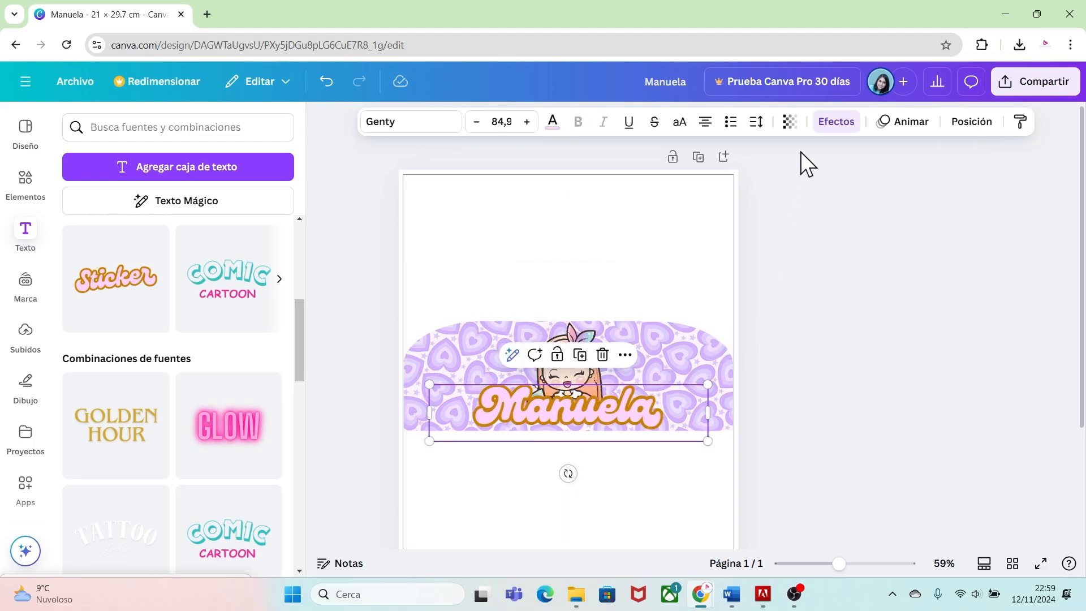
- Reapply the outline effect to the child's name, colored dark purple #5B3786 with a thickness of 78
{"action": "left_click", "coordinate": [837, 123]}
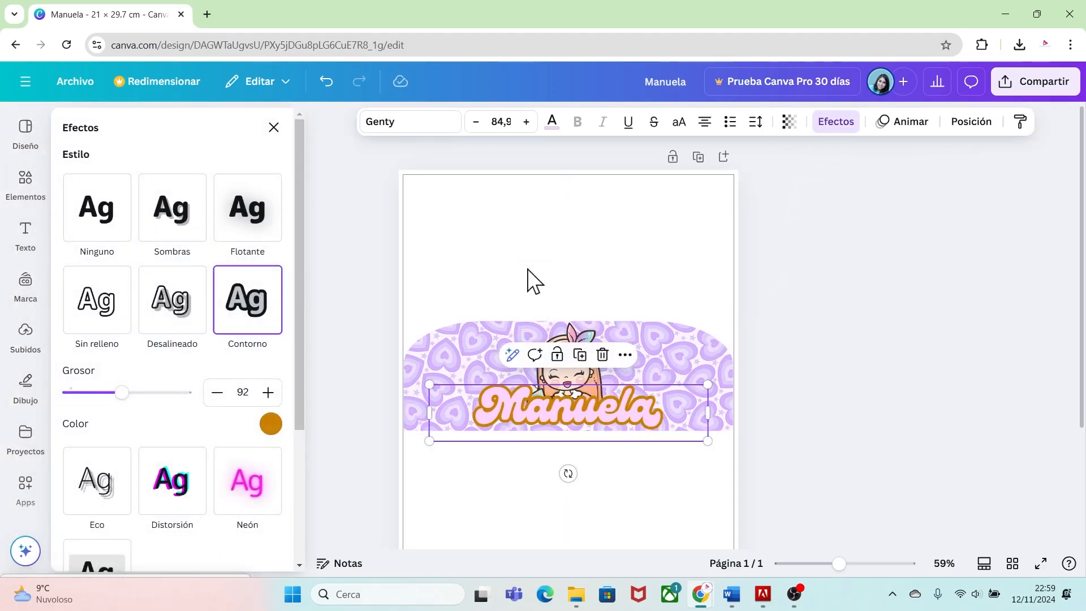
{"action": "left_click", "coordinate": [251, 320]}
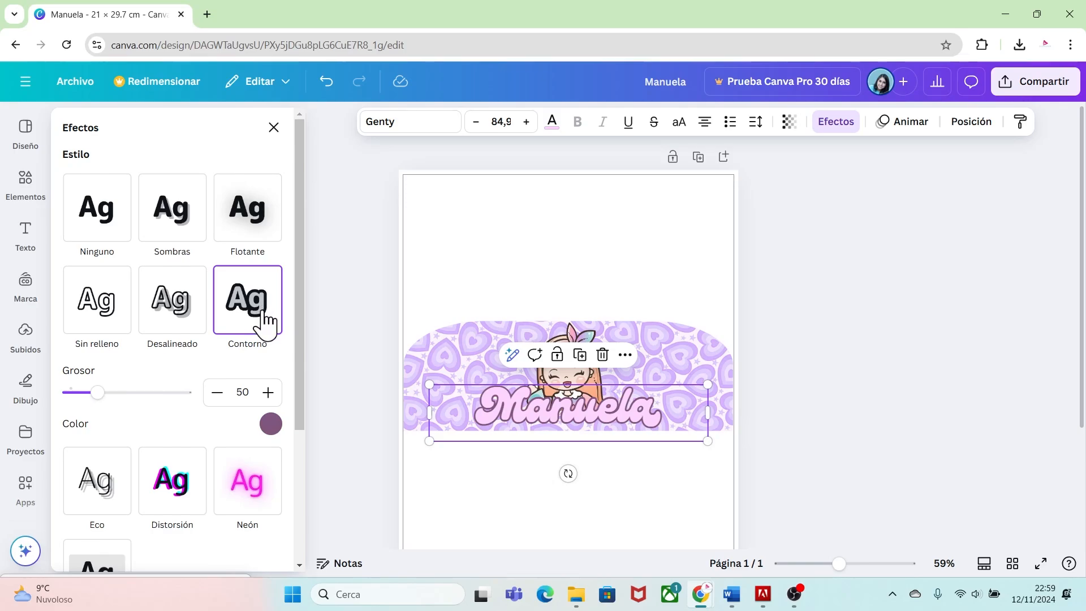
{"action": "left_click", "coordinate": [271, 424]}
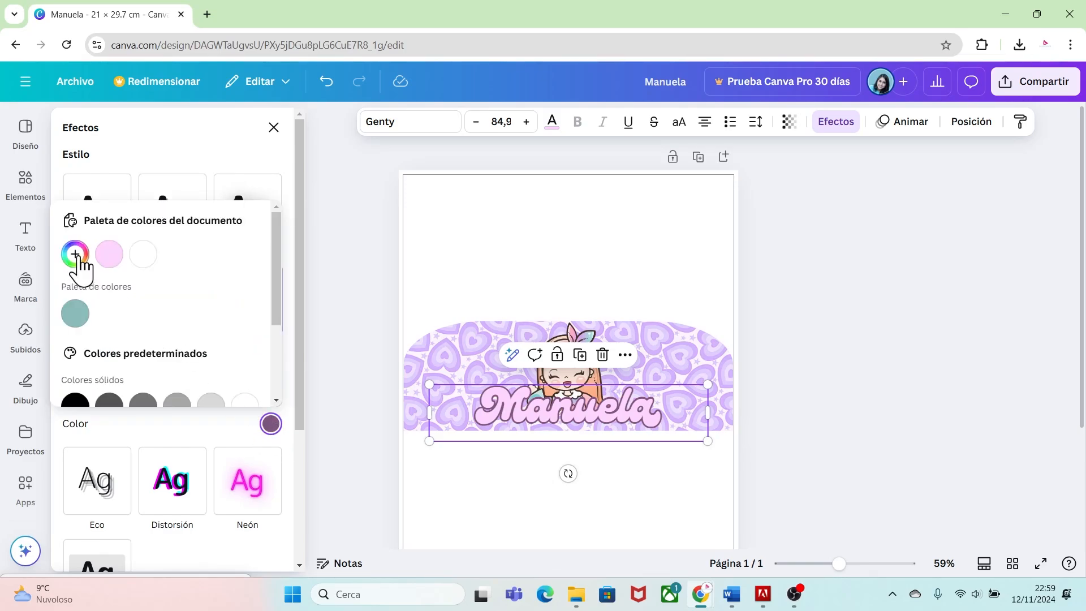
{"action": "left_click", "coordinate": [75, 255]}
{"action": "left_click", "coordinate": [255, 398]}
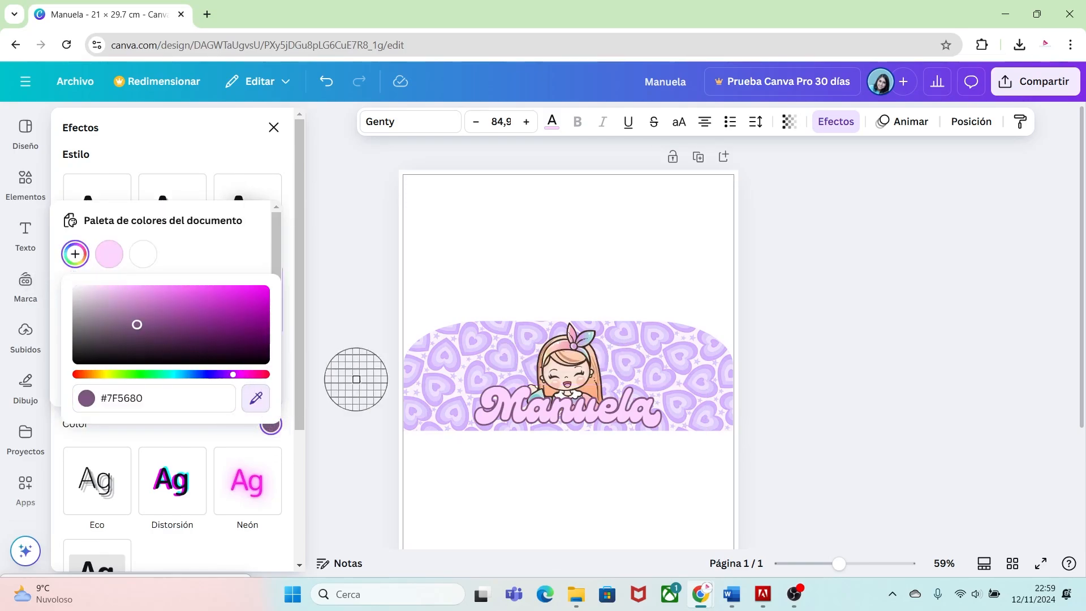
{"action": "left_click", "coordinate": [478, 382]}
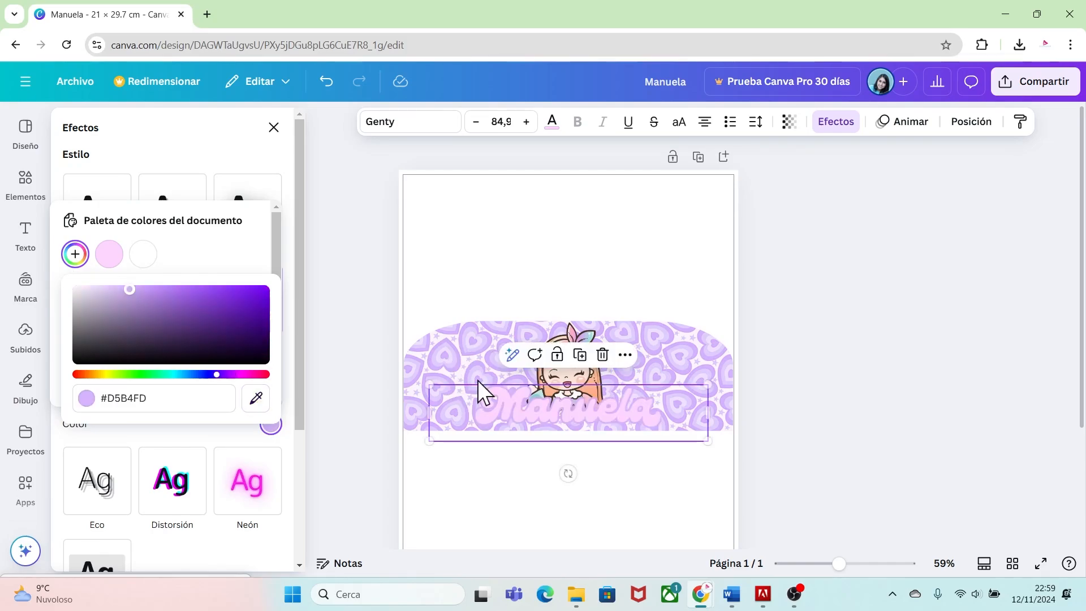
{"action": "left_click_drag", "start_coordinate": [130, 290], "coordinate": [184, 319]}
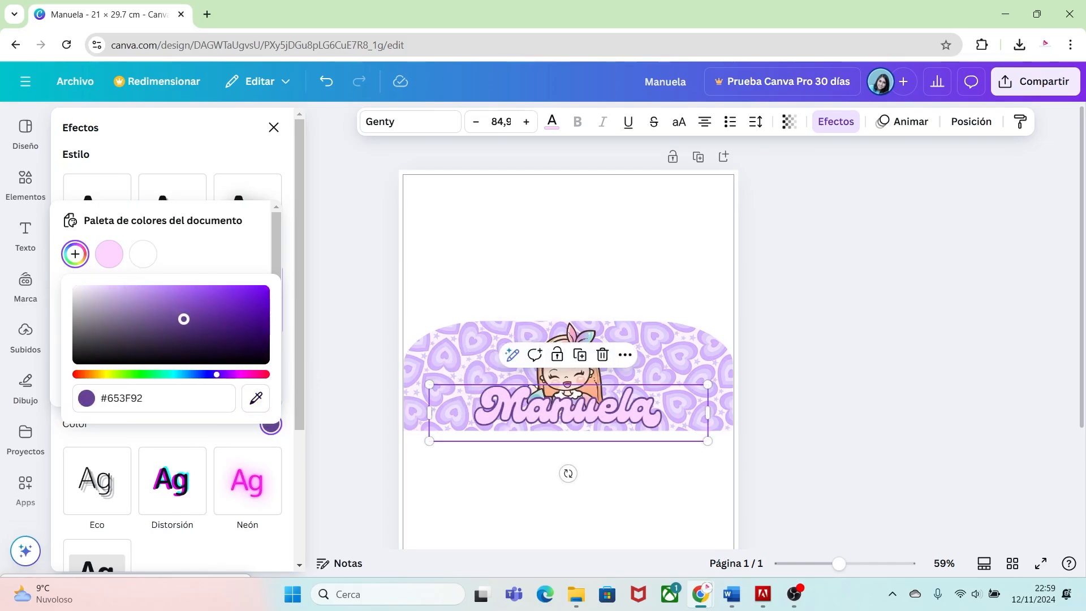
{"action": "left_click", "coordinate": [212, 443]}
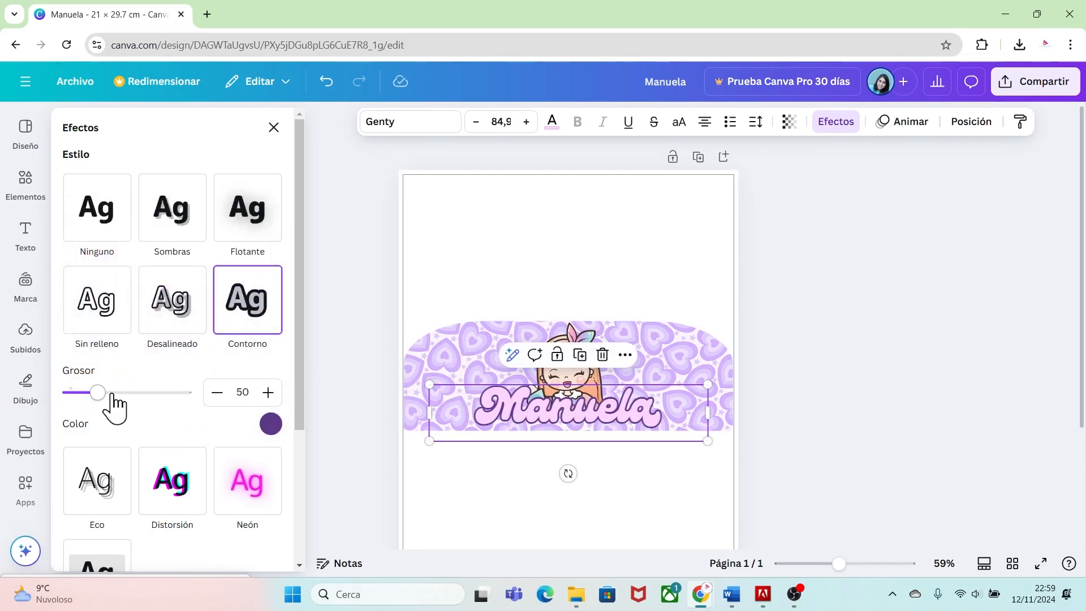
{"action": "left_click_drag", "start_coordinate": [113, 395], "coordinate": [116, 395]}
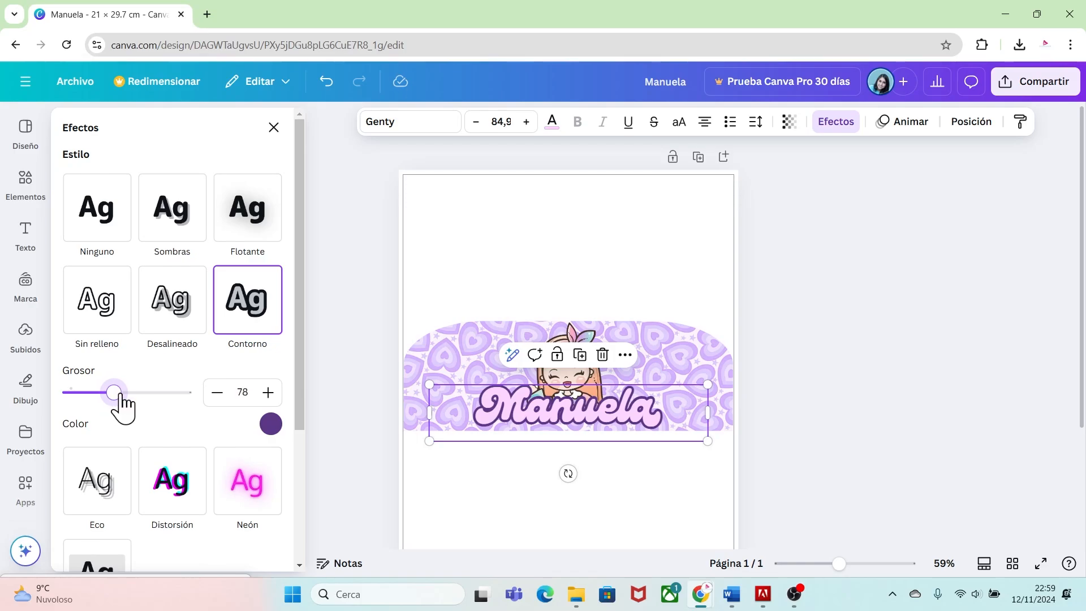
{"action": "left_click", "coordinate": [761, 463]}
- Color the name text's fill with the palest pinkish lilac from the heart pattern's photo palette
{"action": "left_click", "coordinate": [638, 424]}
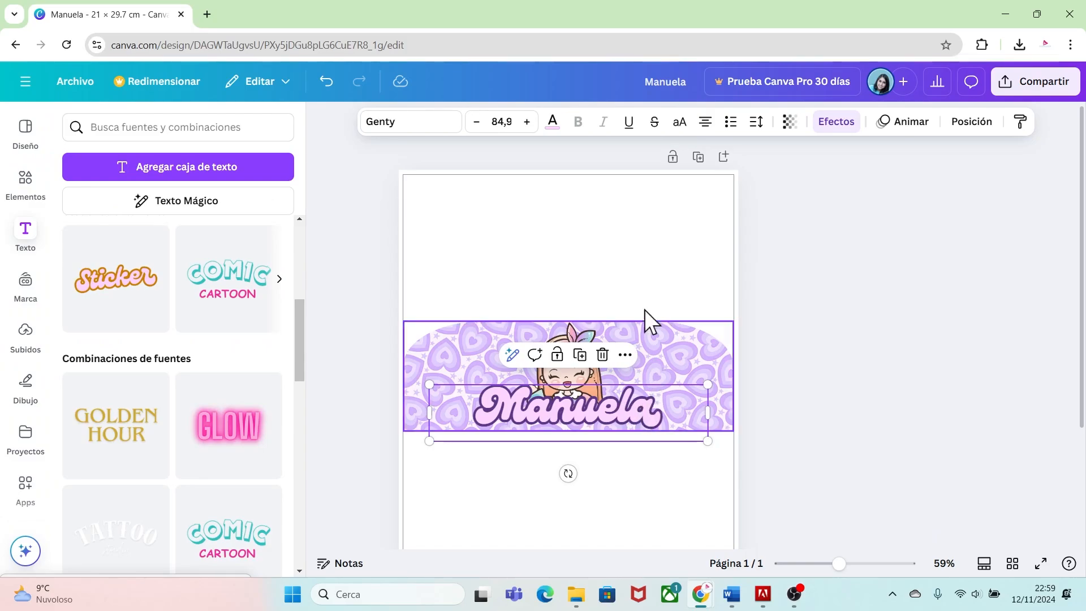
{"action": "left_click", "coordinate": [555, 128]}
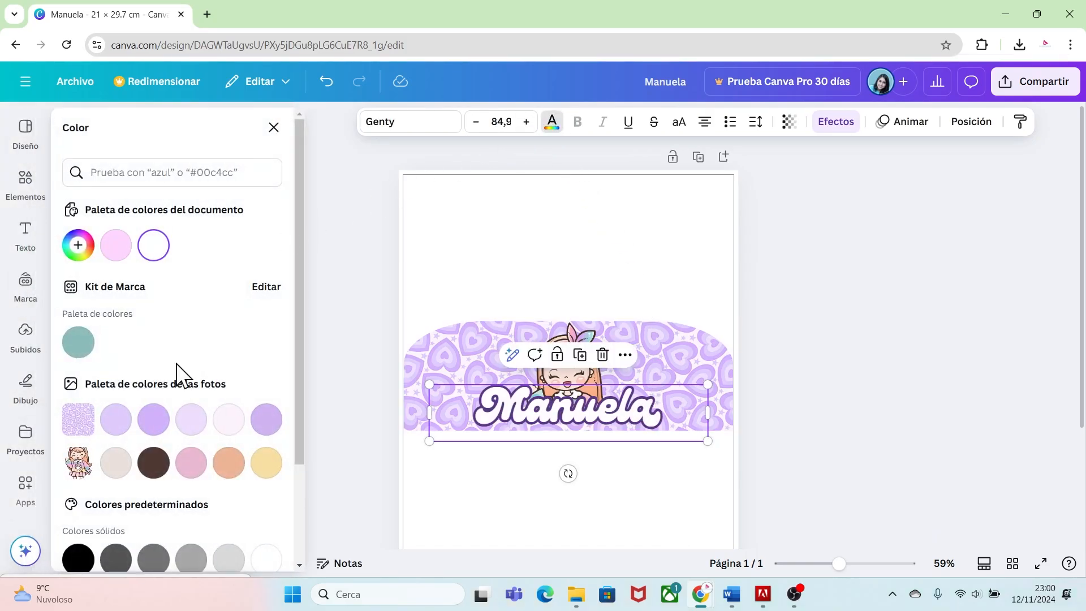
{"action": "left_click", "coordinate": [227, 422]}
{"action": "left_click", "coordinate": [183, 424]}
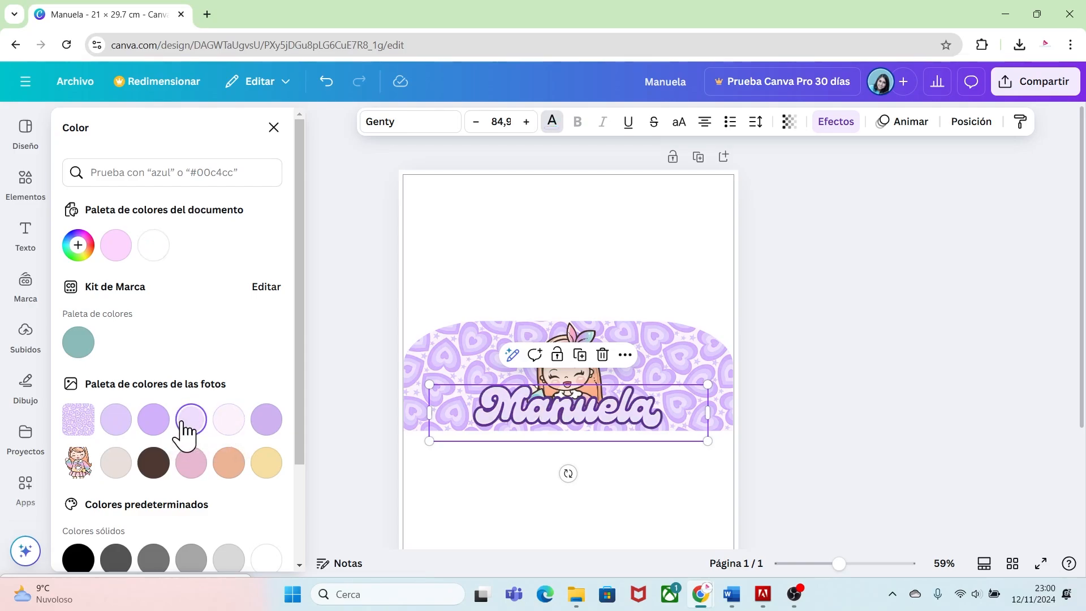
{"action": "left_click", "coordinate": [228, 423]}
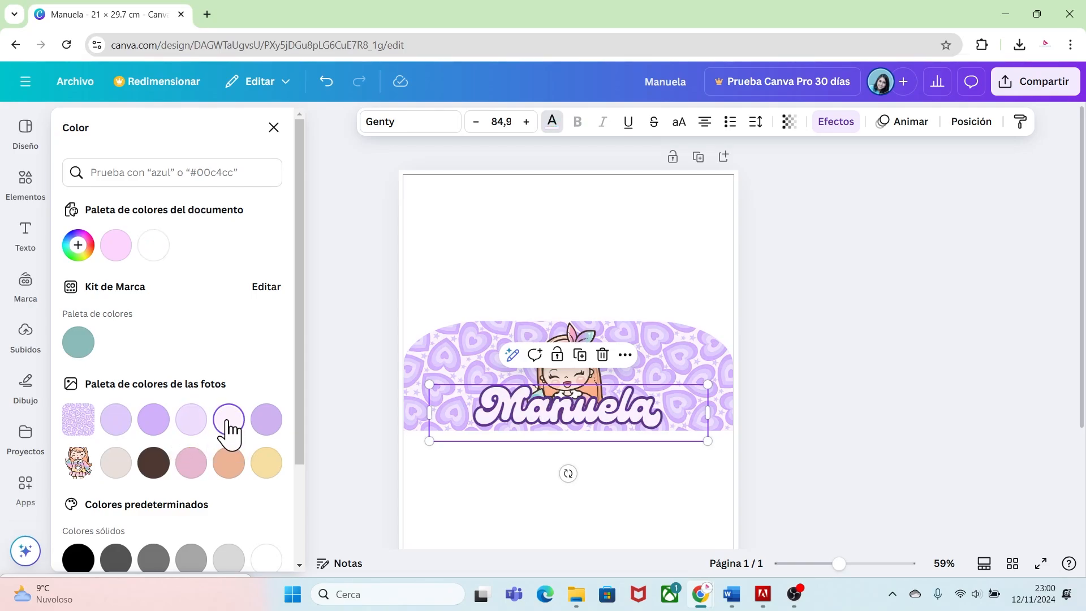
{"action": "left_click", "coordinate": [699, 478]}
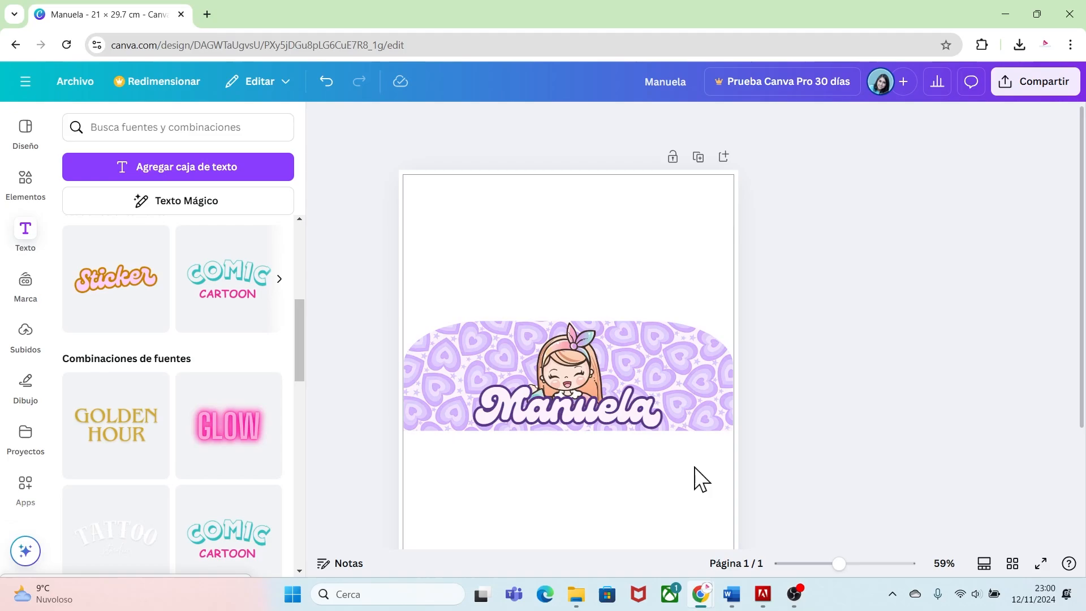
- Unlock the purple heart frame and place a duplicate rotated 180° directly above it, aligned edge to edge
{"action": "left_click", "coordinate": [698, 354]}
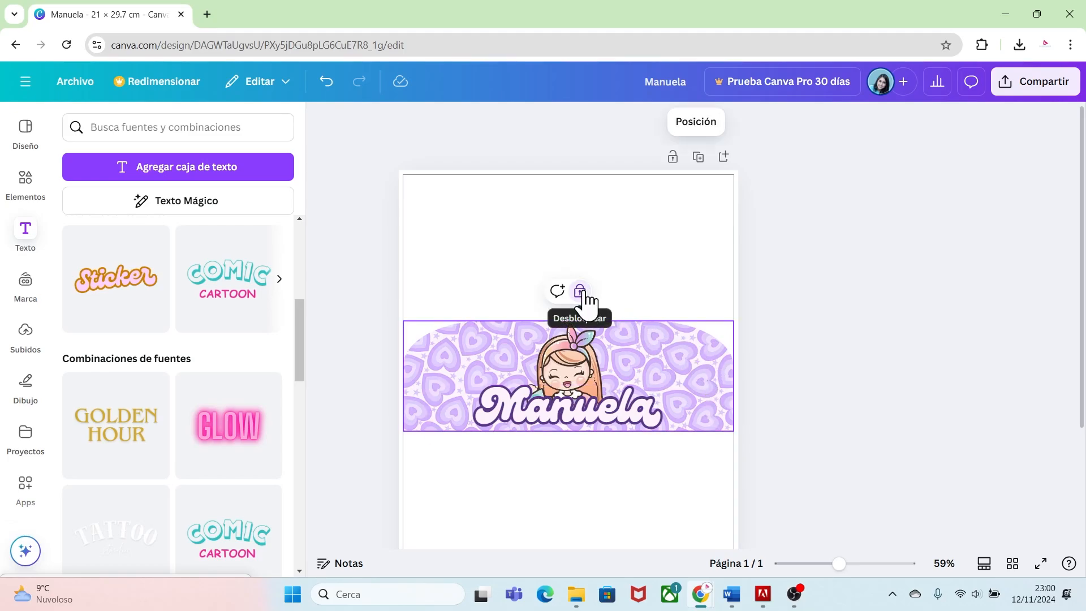
{"action": "left_click", "coordinate": [581, 292]}
{"action": "left_click", "coordinate": [823, 395]}
{"action": "left_click", "coordinate": [708, 346]}
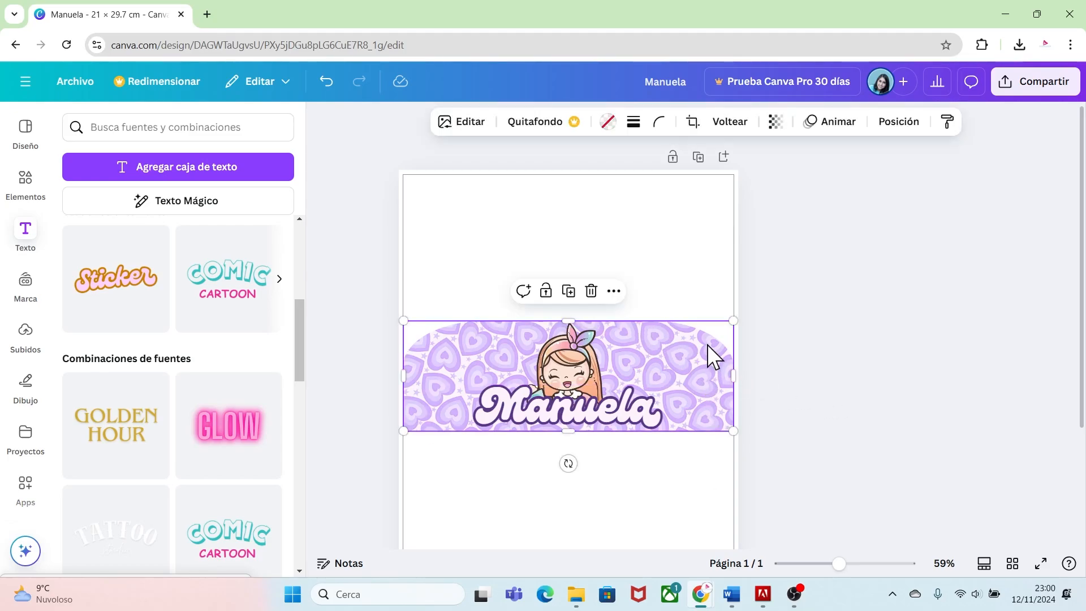
{"action": "left_click_drag", "start_coordinate": [708, 345], "coordinate": [686, 249]}
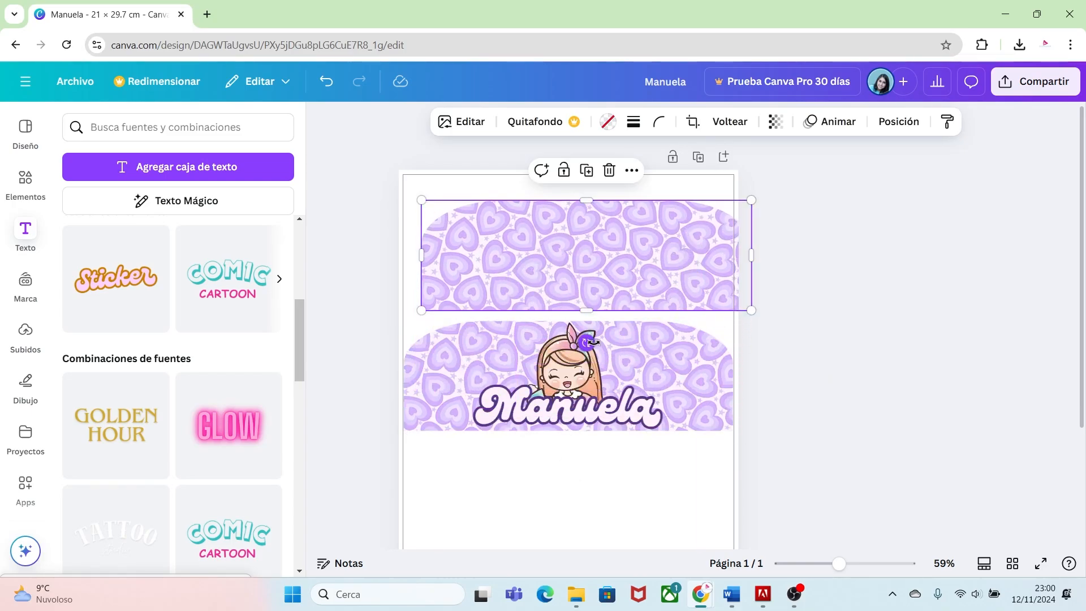
{"action": "left_click_drag", "start_coordinate": [586, 343], "coordinate": [593, 250]}
{"action": "left_click", "coordinate": [792, 426]}
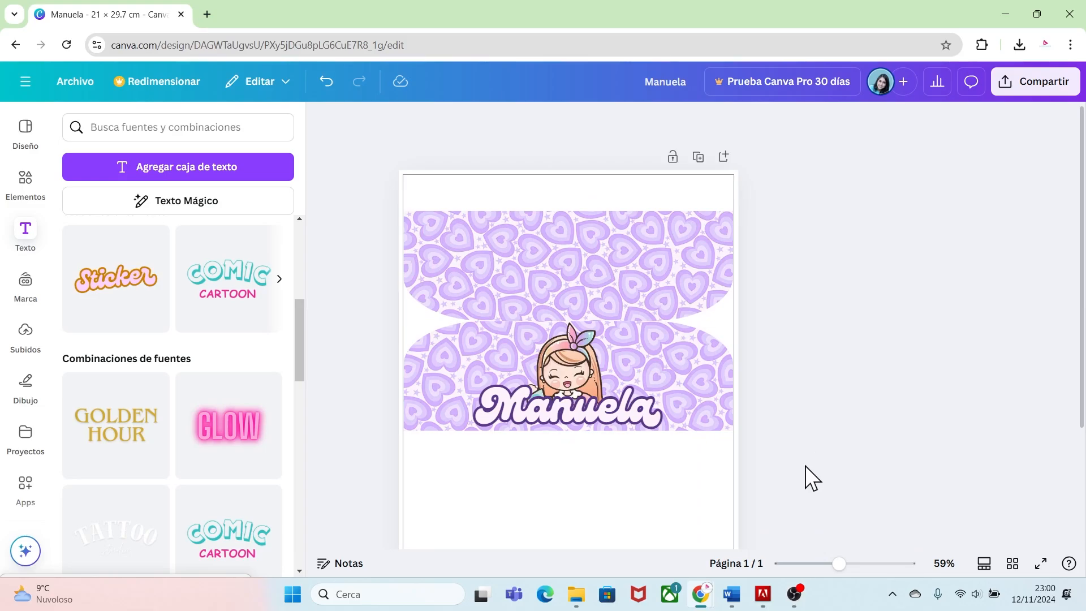
- Move both heart frames, the girl and the name together up to the page's top margin
{"action": "left_click_drag", "start_coordinate": [761, 449], "coordinate": [414, 229]}
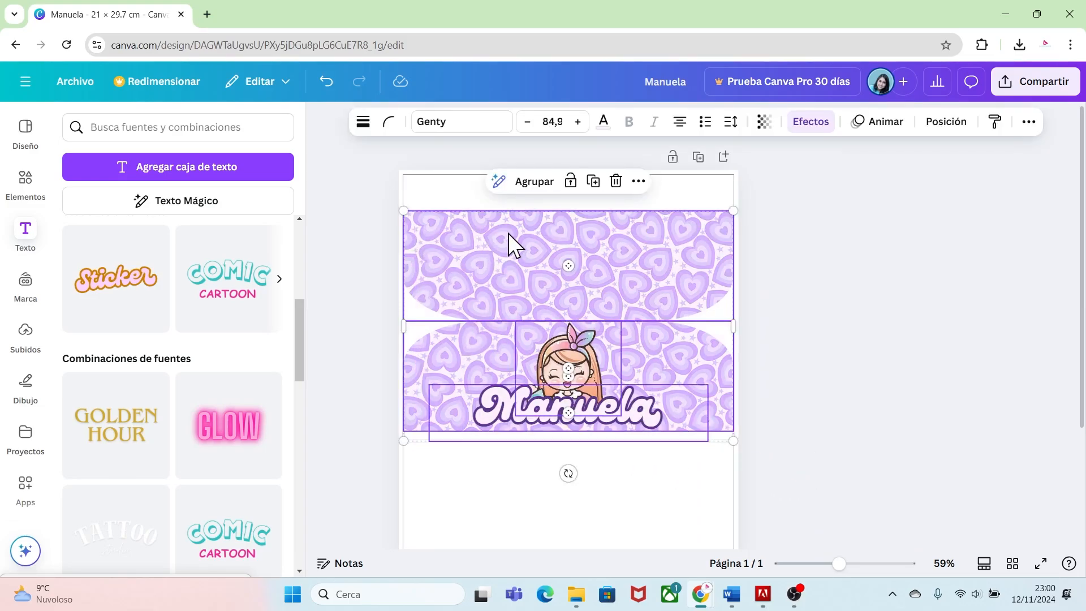
{"action": "left_click_drag", "start_coordinate": [508, 233], "coordinate": [507, 198]}
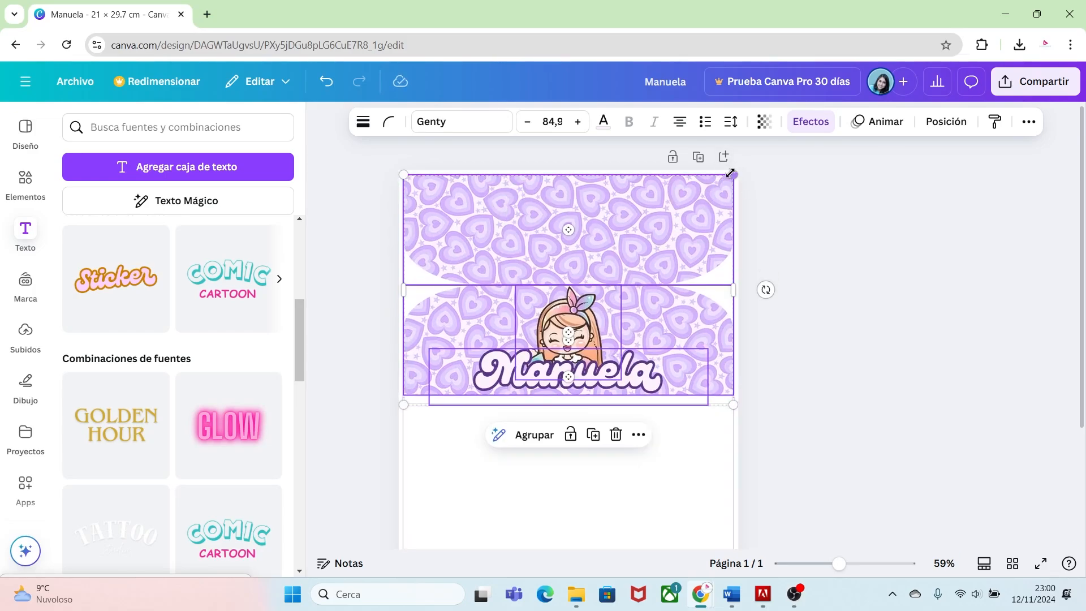
{"action": "left_click", "coordinate": [803, 394]}
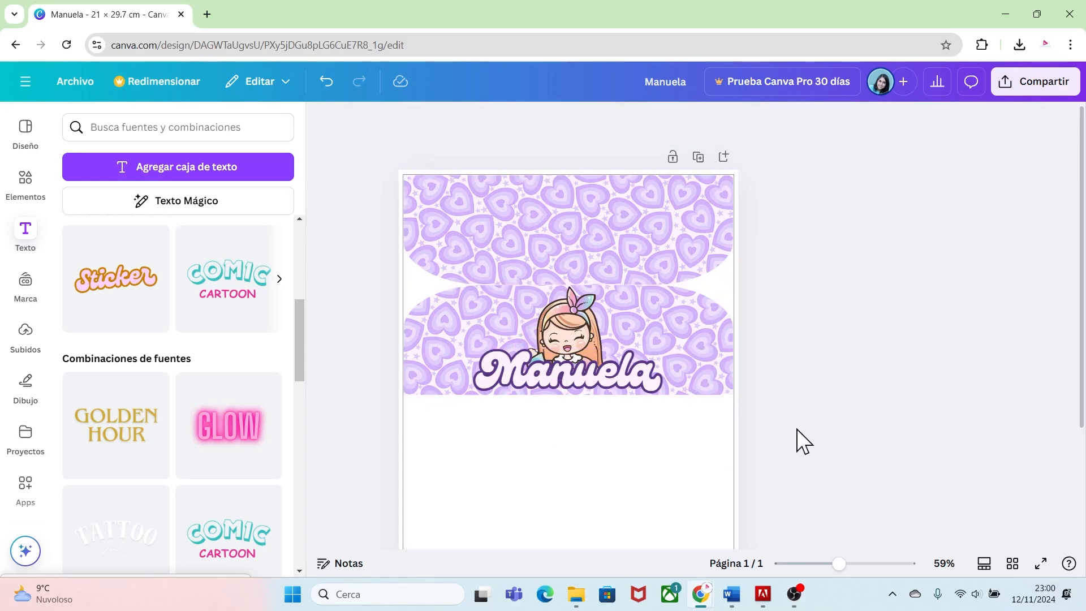
- Duplicate the complete topper design and align the copy in the lower half of the page, just below the original
{"action": "left_click_drag", "start_coordinate": [839, 563], "coordinate": [829, 564]}
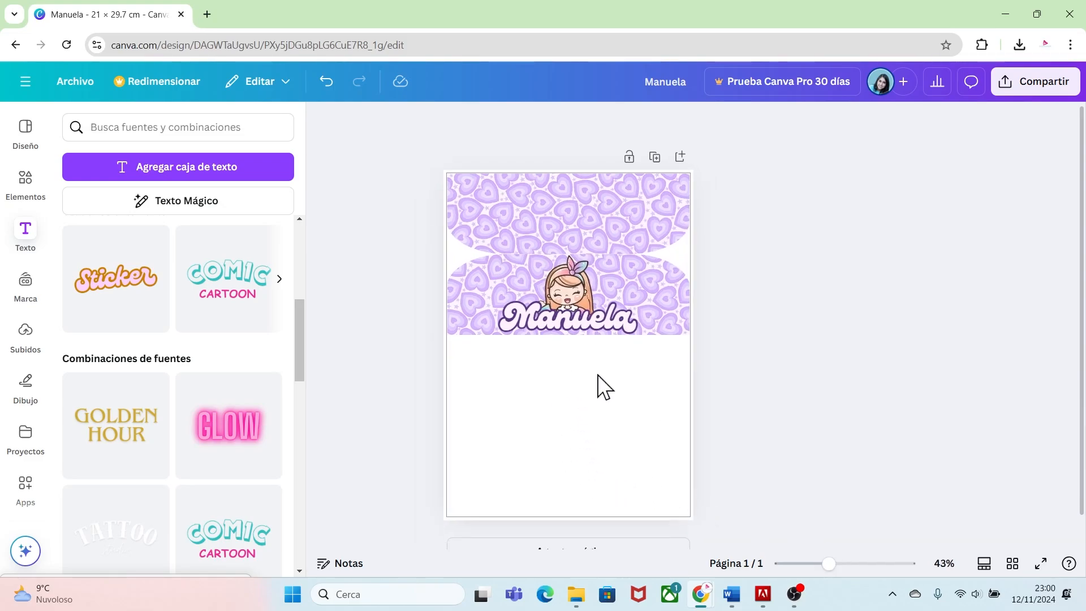
{"action": "left_click_drag", "start_coordinate": [738, 345], "coordinate": [425, 175]}
{"action": "key", "text": "ctrl+d"}
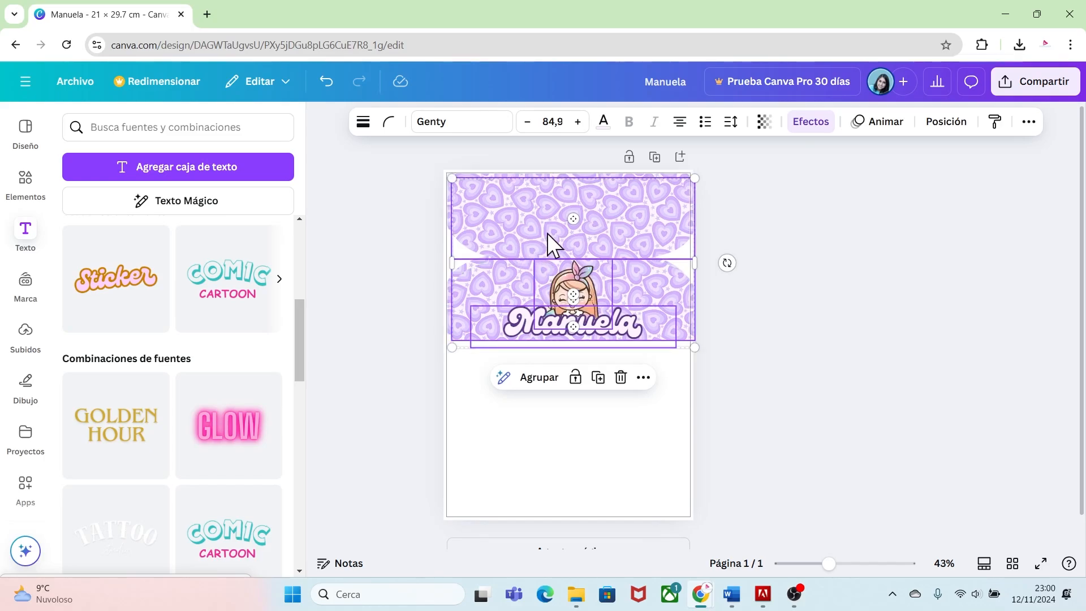
{"action": "left_click_drag", "start_coordinate": [548, 233], "coordinate": [554, 346]}
{"action": "left_click_drag", "start_coordinate": [544, 375], "coordinate": [544, 375]}
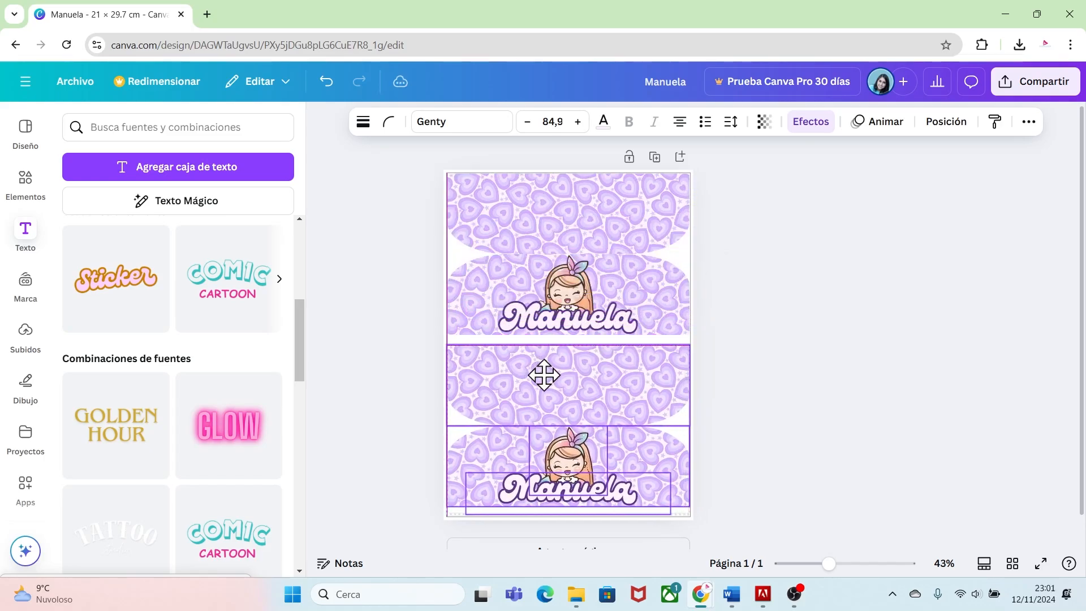
{"action": "left_click", "coordinate": [731, 385]}
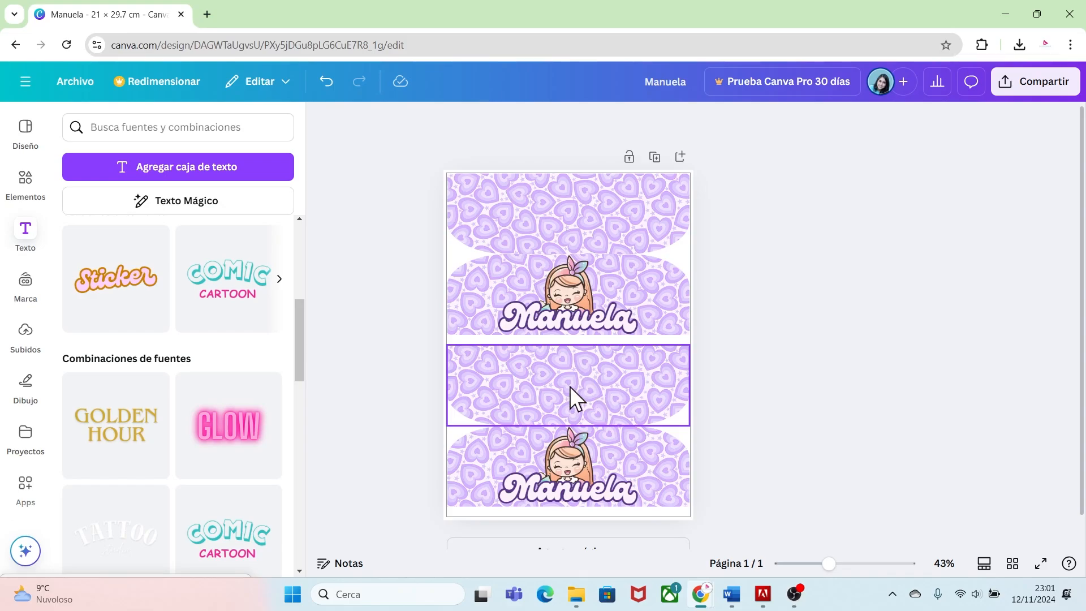
- Replace the heart pattern in both frames of the lower topper with the uploaded colorful daisy checkerboard image
{"action": "left_click", "coordinate": [31, 341]}
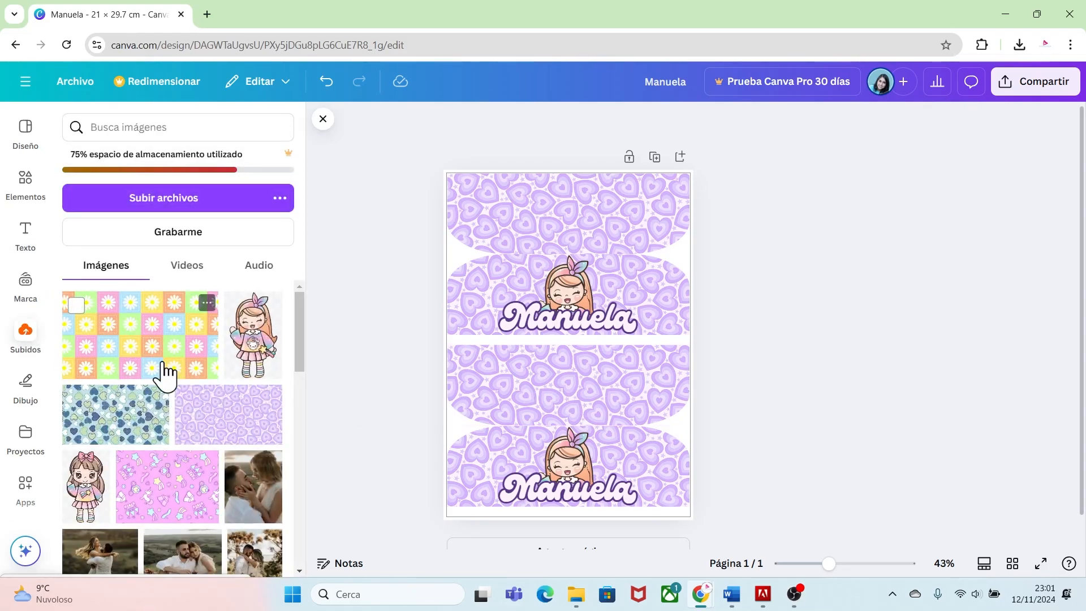
{"action": "left_click_drag", "start_coordinate": [165, 371], "coordinate": [501, 405]}
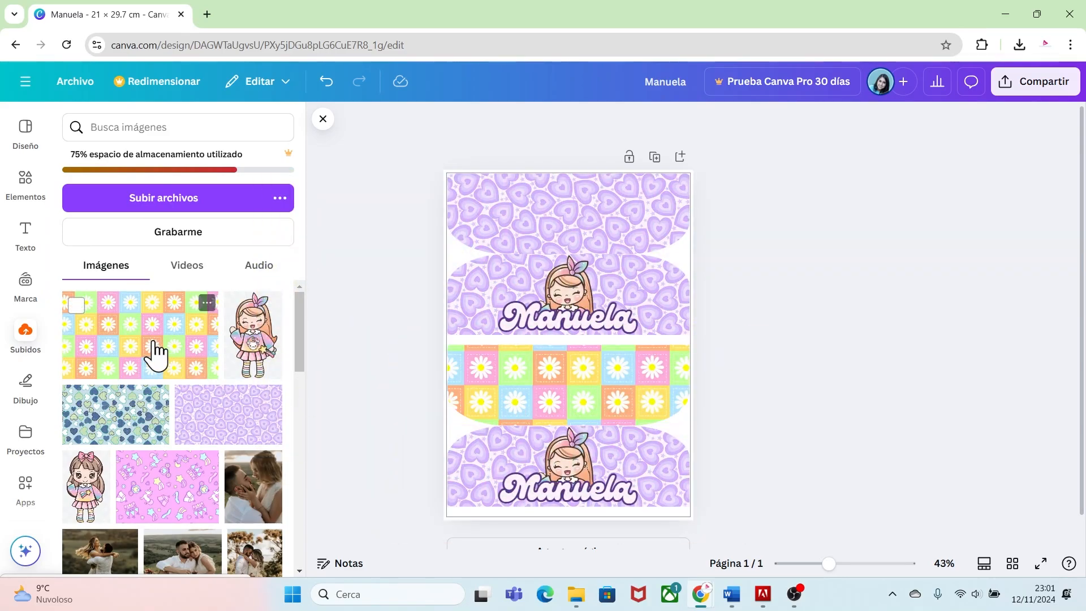
{"action": "left_click_drag", "start_coordinate": [153, 355], "coordinate": [469, 472]}
- Change the lower name's outline to a darker shade of the light blue #B2E6FF sampled from the daisy pattern
{"action": "left_click", "coordinate": [564, 489]}
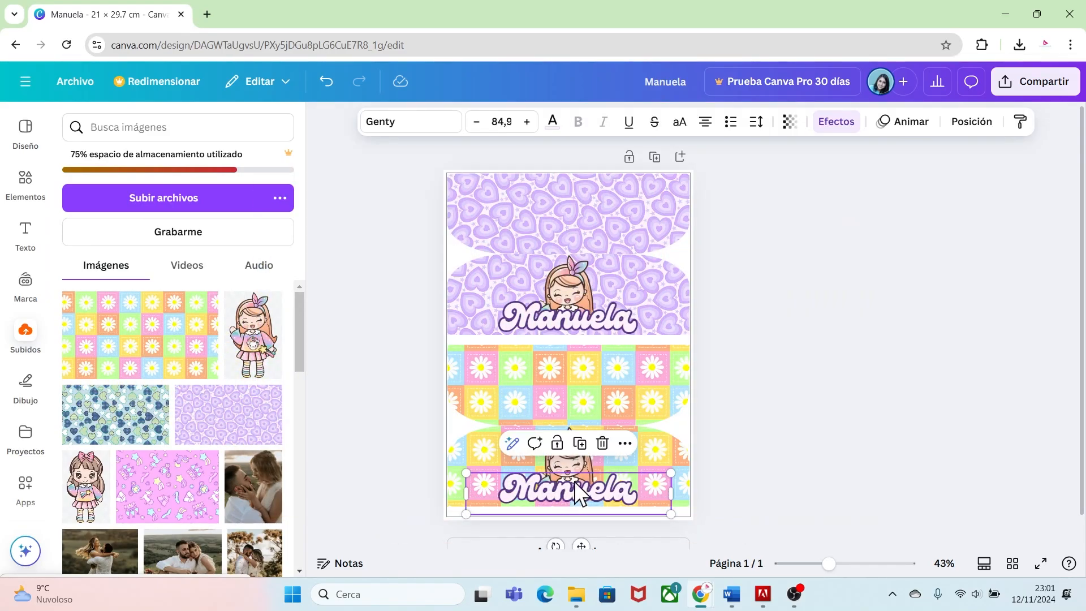
{"action": "left_click", "coordinate": [837, 125]}
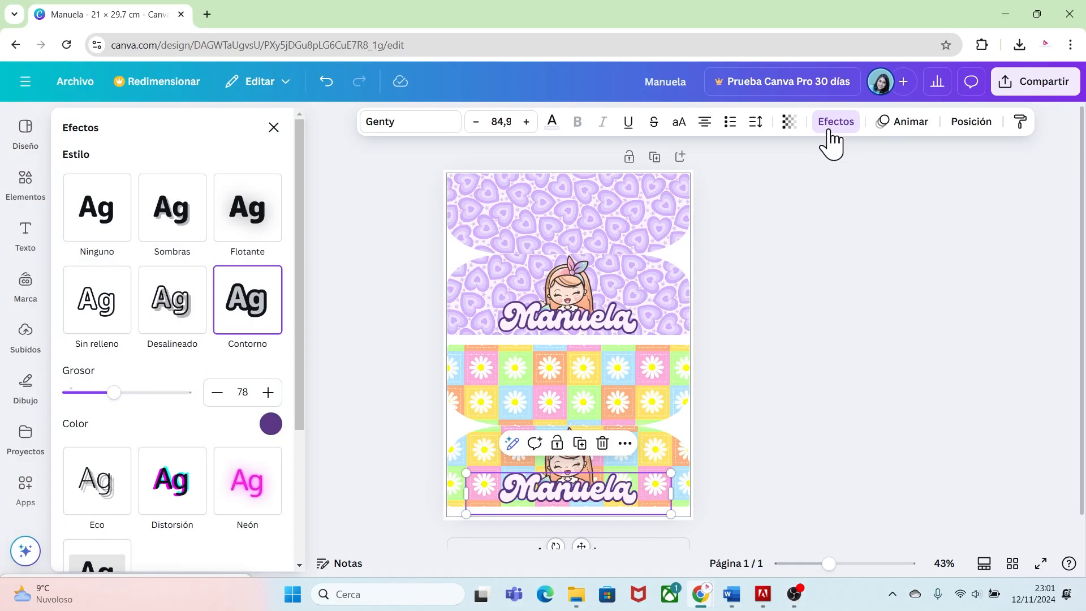
{"action": "left_click", "coordinate": [271, 425]}
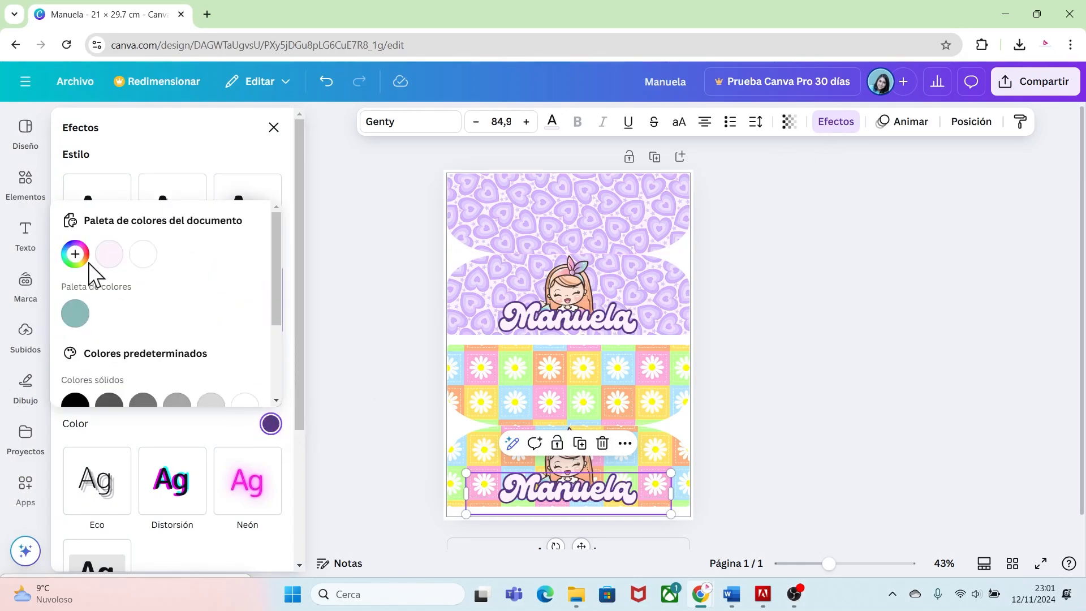
{"action": "left_click", "coordinate": [75, 254]}
{"action": "left_click", "coordinate": [255, 399]}
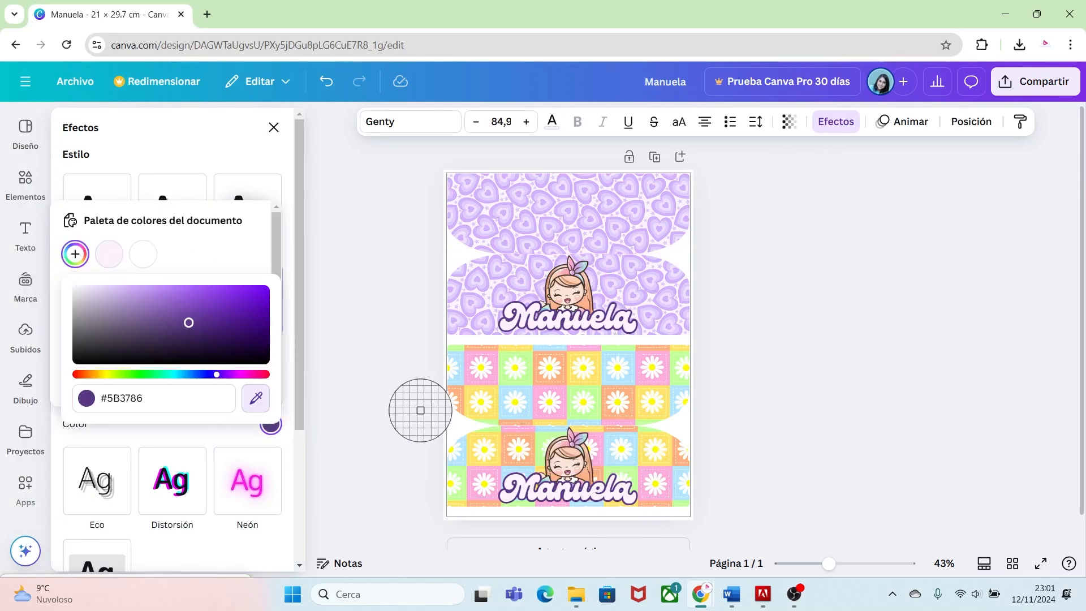
{"action": "left_click", "coordinate": [501, 403]}
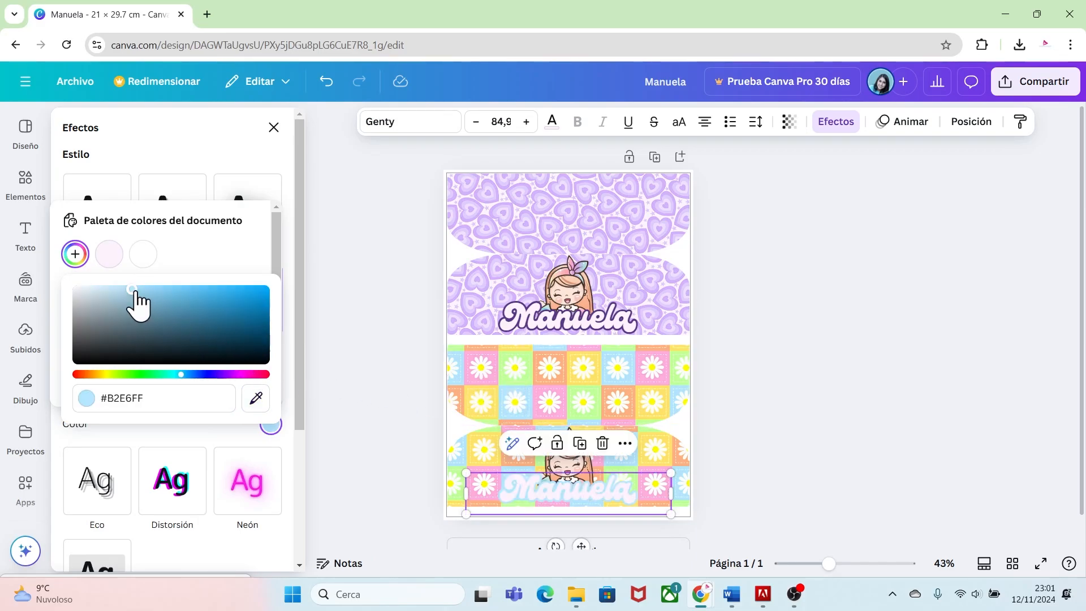
{"action": "left_click_drag", "start_coordinate": [134, 292], "coordinate": [209, 311]}
{"action": "left_click", "coordinate": [764, 475]}
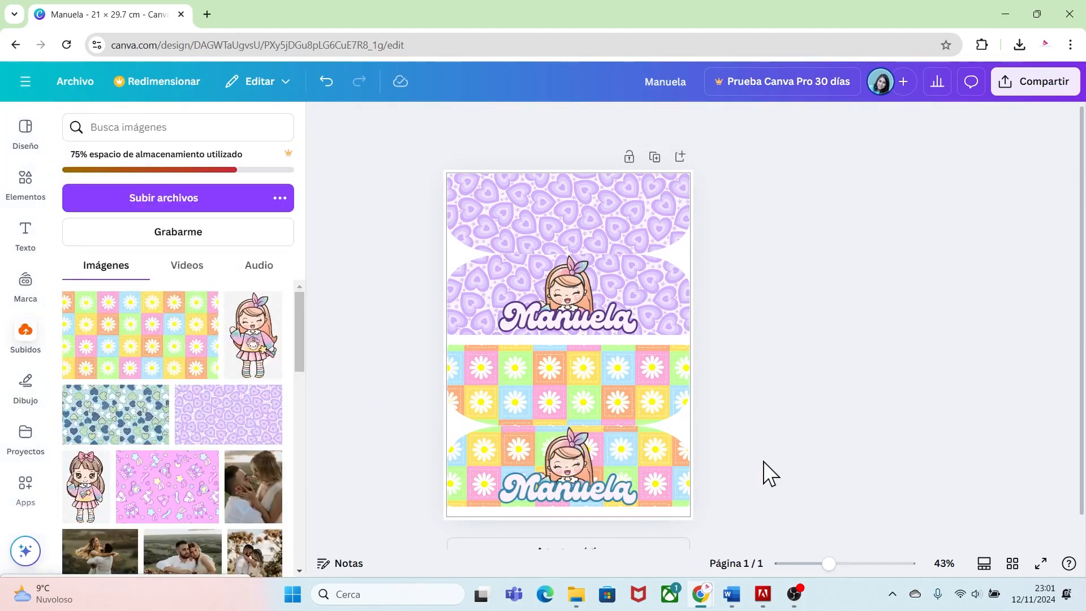
- Change the fill of the lower topper's name to the light cream color #FFF1CE
{"action": "left_click", "coordinate": [625, 500]}
{"action": "left_click", "coordinate": [552, 121]}
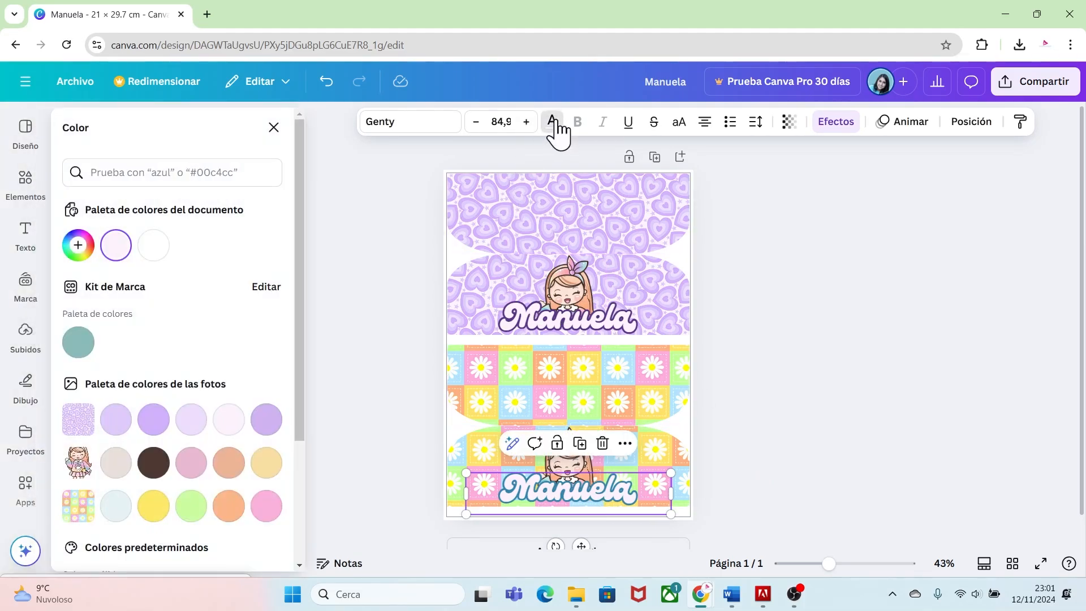
{"action": "left_click", "coordinate": [270, 470]}
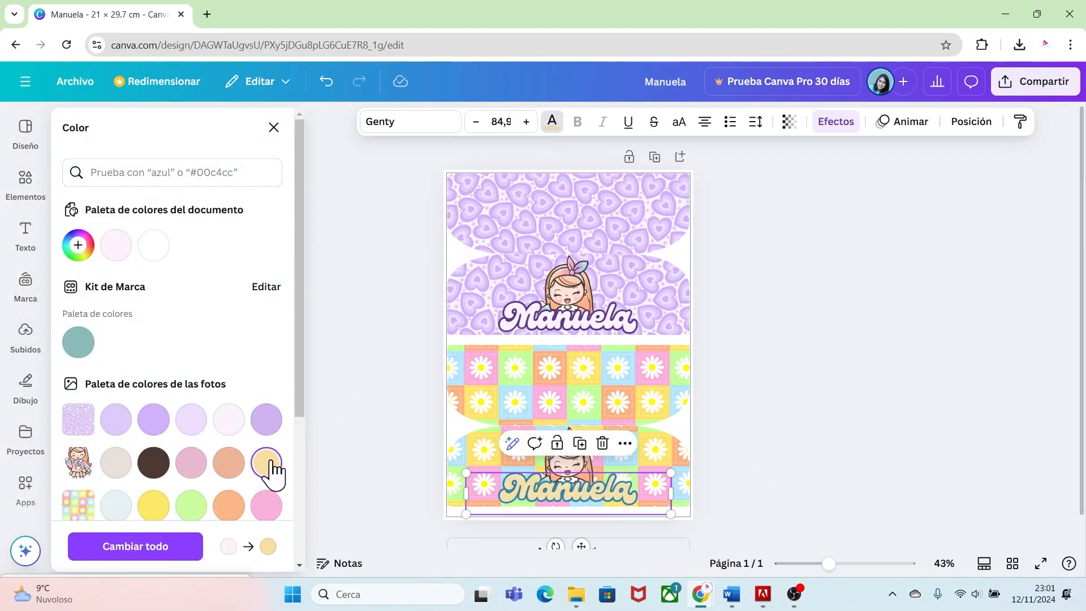
{"action": "left_click", "coordinate": [78, 248]}
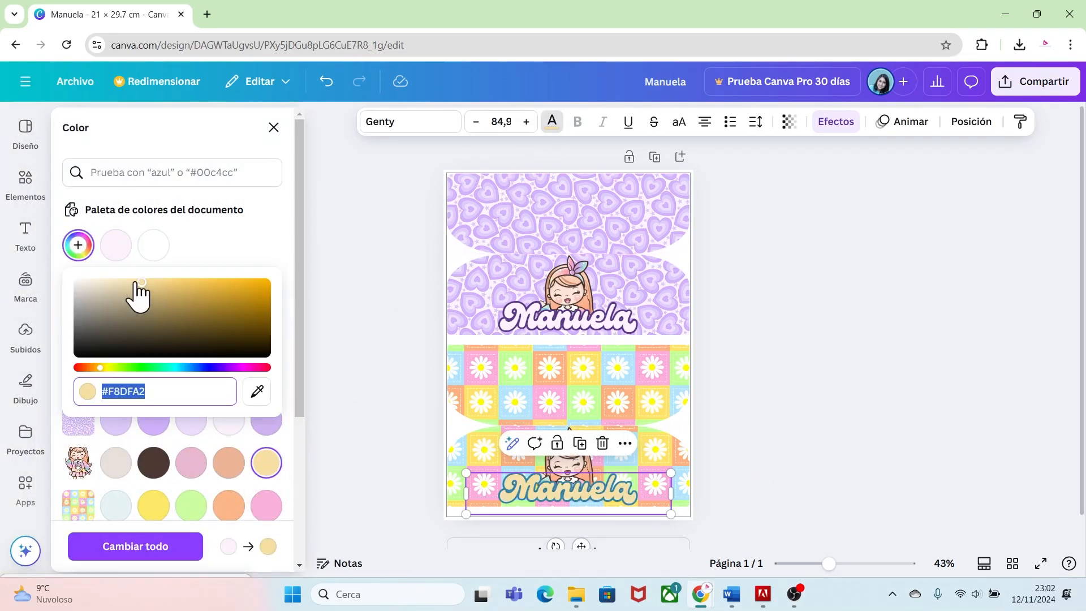
{"action": "left_click_drag", "start_coordinate": [137, 283], "coordinate": [112, 278]}
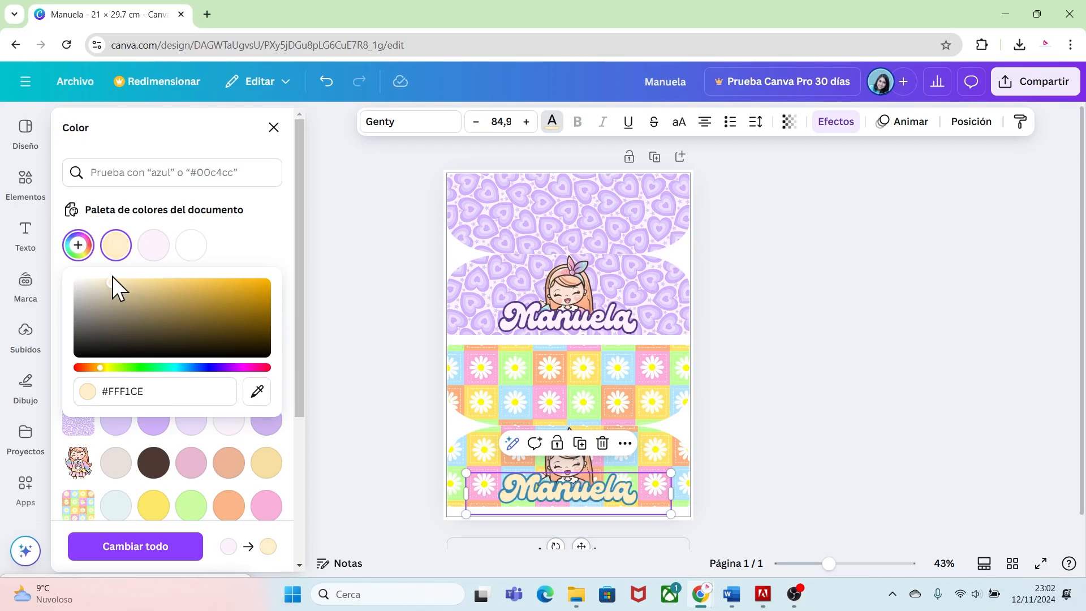
{"action": "left_click", "coordinate": [775, 410]}
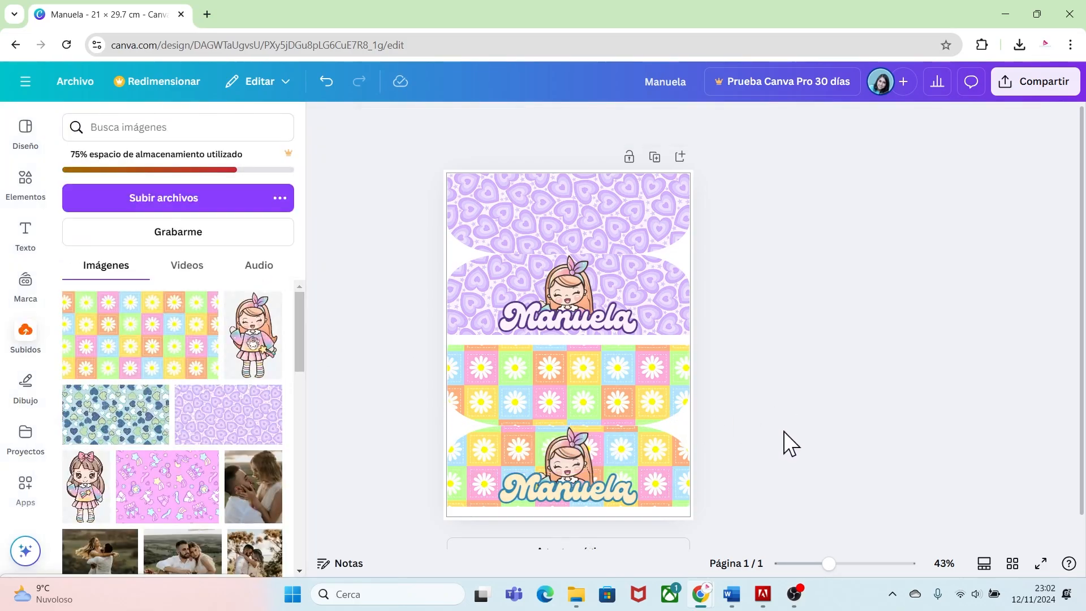
- Add a new page to the design after the two toppers
{"action": "scroll", "coordinate": [1083, 390], "scroll_direction": "down", "scroll_amount": 1}
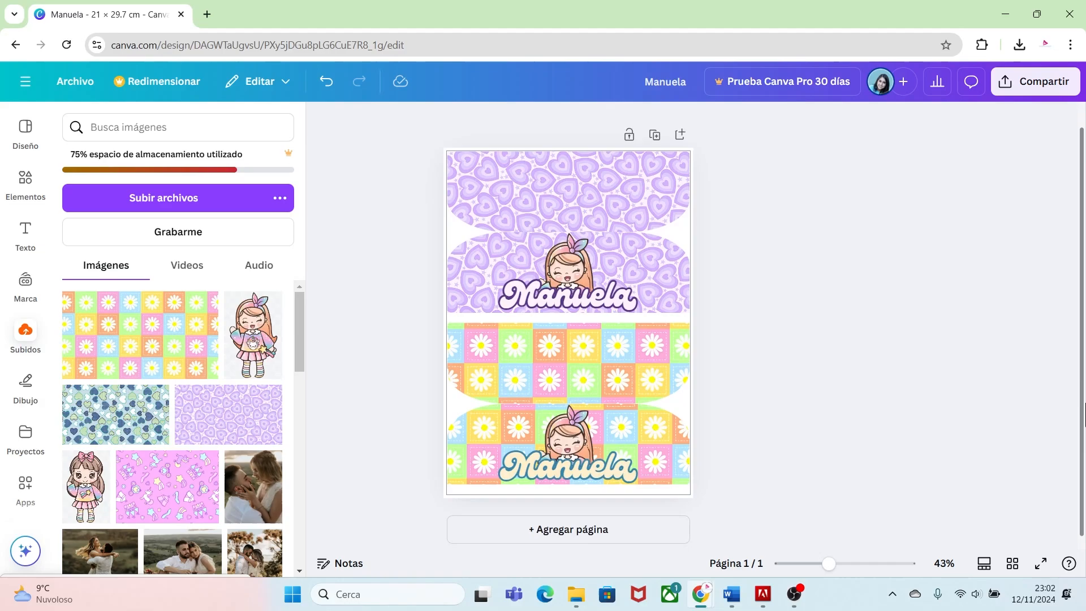
{"action": "left_click", "coordinate": [644, 525]}
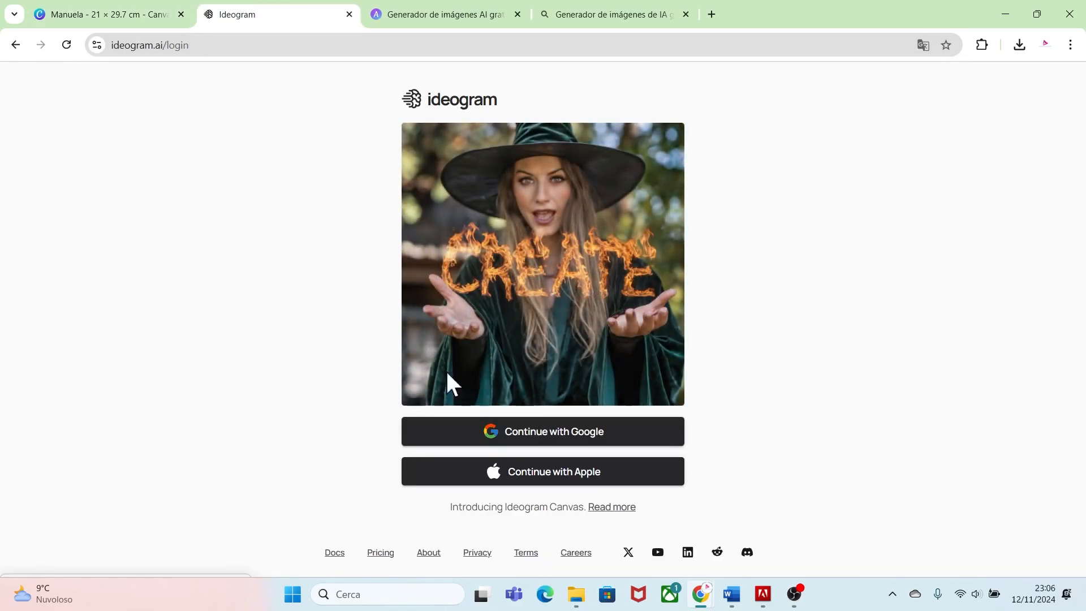
- Look over the Artguru text-to-image generator and the Bing image generator pages
{"action": "left_click", "coordinate": [466, 17]}
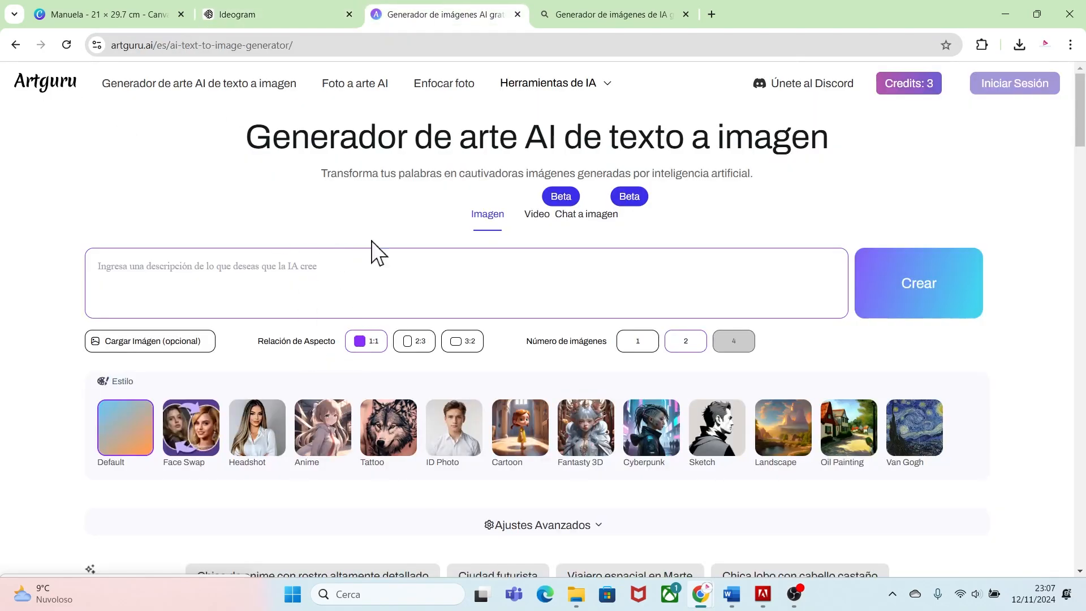
{"action": "left_click", "coordinate": [599, 13]}
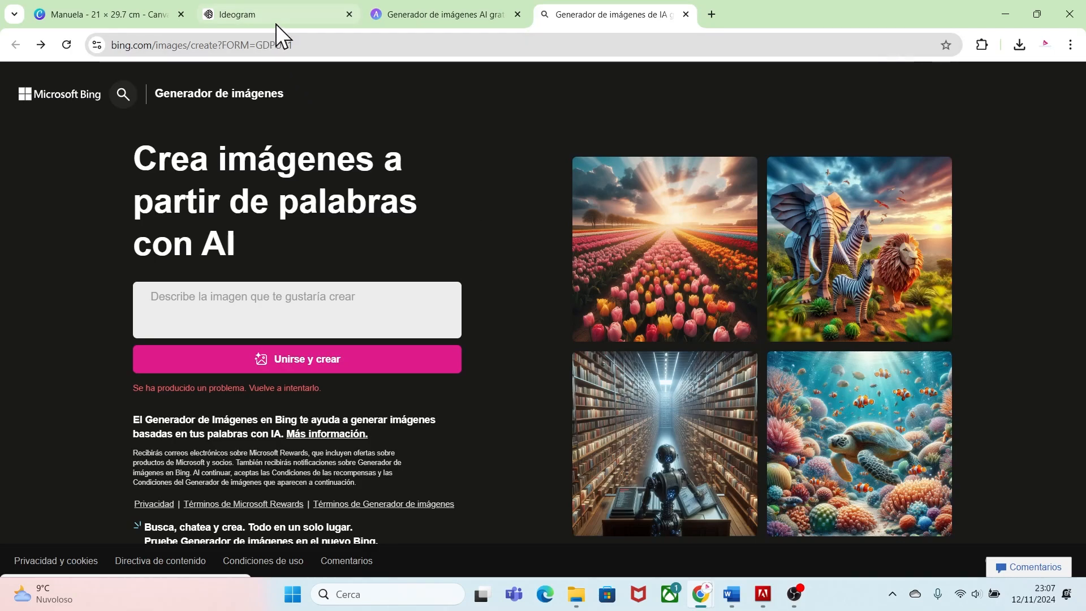
- Return to Ideogram, sign in with the Google account and open the image description for editing
{"action": "left_click", "coordinate": [262, 14]}
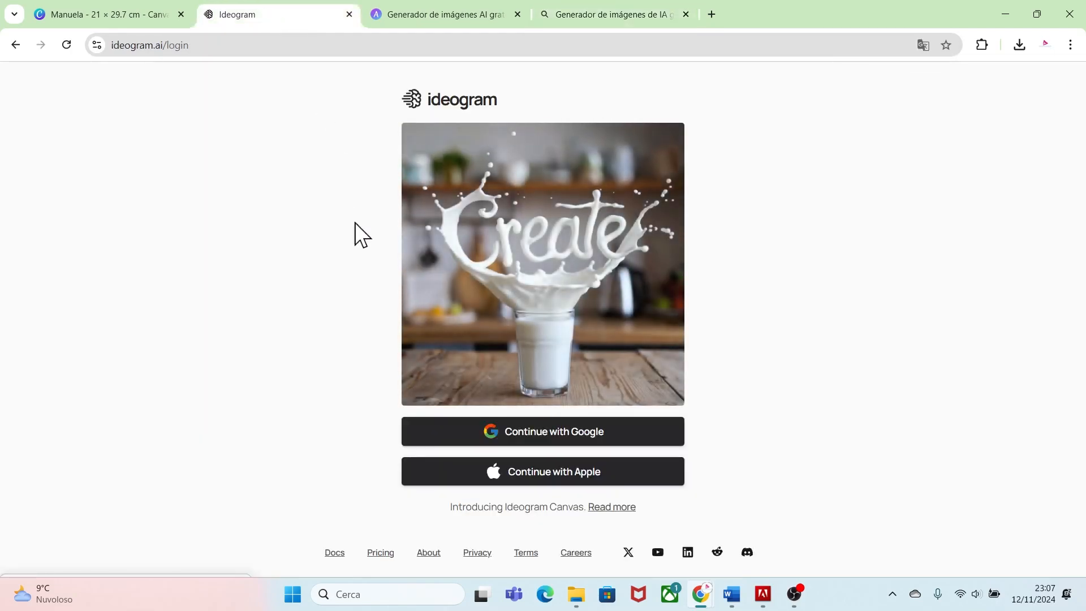
{"action": "left_click", "coordinate": [570, 439]}
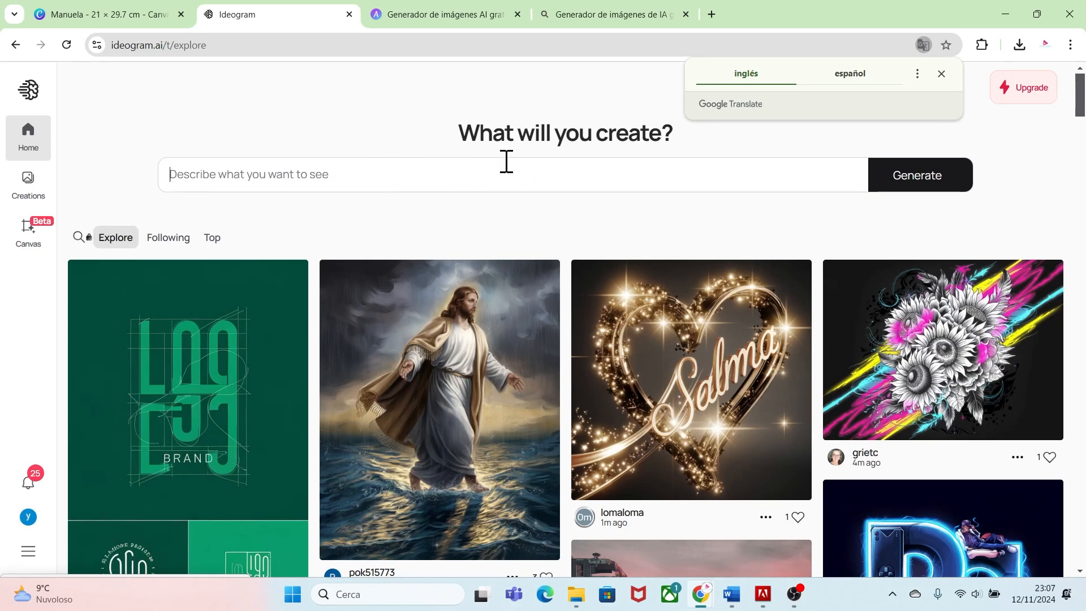
{"action": "left_click", "coordinate": [236, 173]}
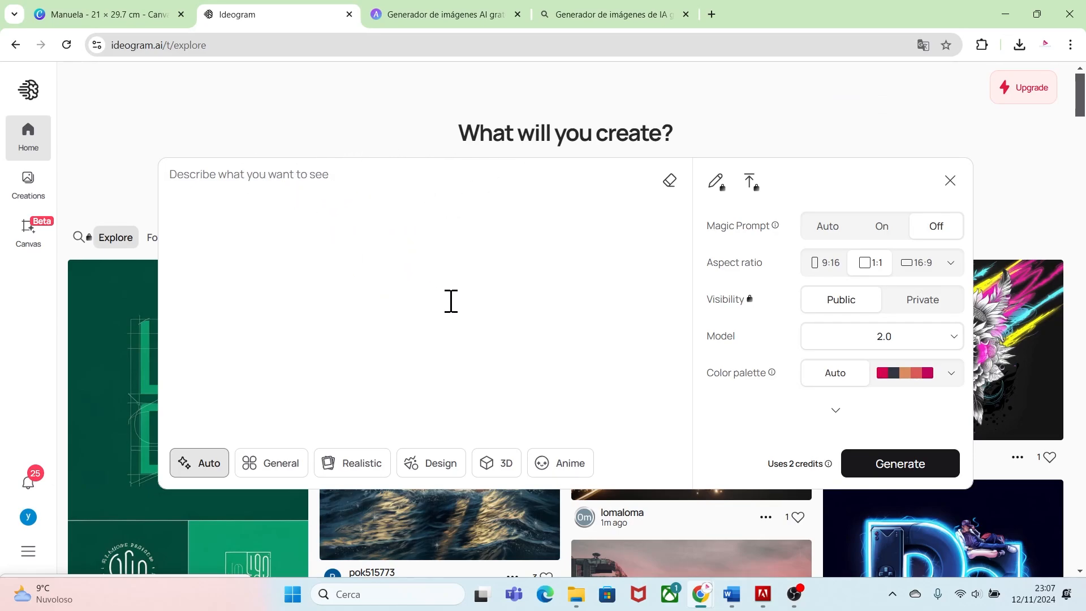
- Copy the full English translation of the paper doll sheet prompt from Google Translate and return to Ideogram
{"action": "key", "text": "alt+Tab"}
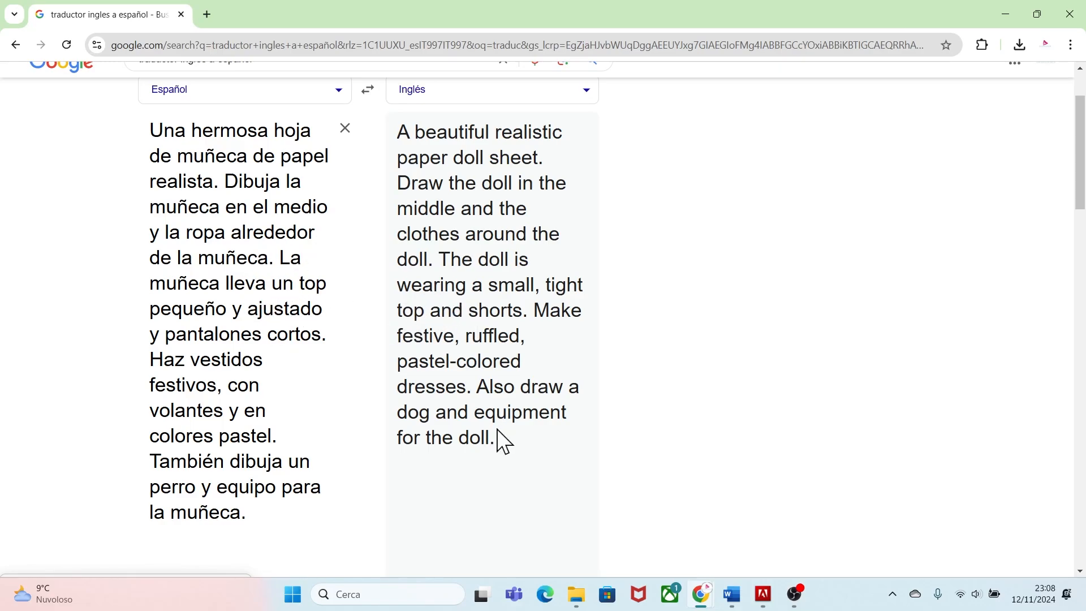
{"action": "left_click_drag", "start_coordinate": [508, 439], "coordinate": [400, 138]}
{"action": "key", "text": "ctrl+c"}
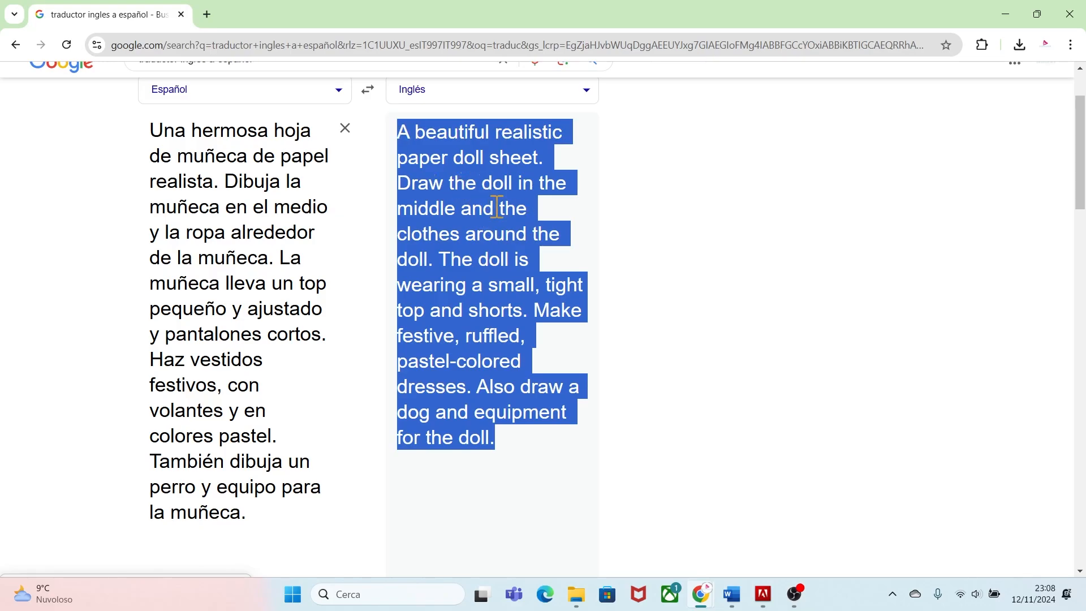
{"action": "left_click", "coordinate": [995, 16]}
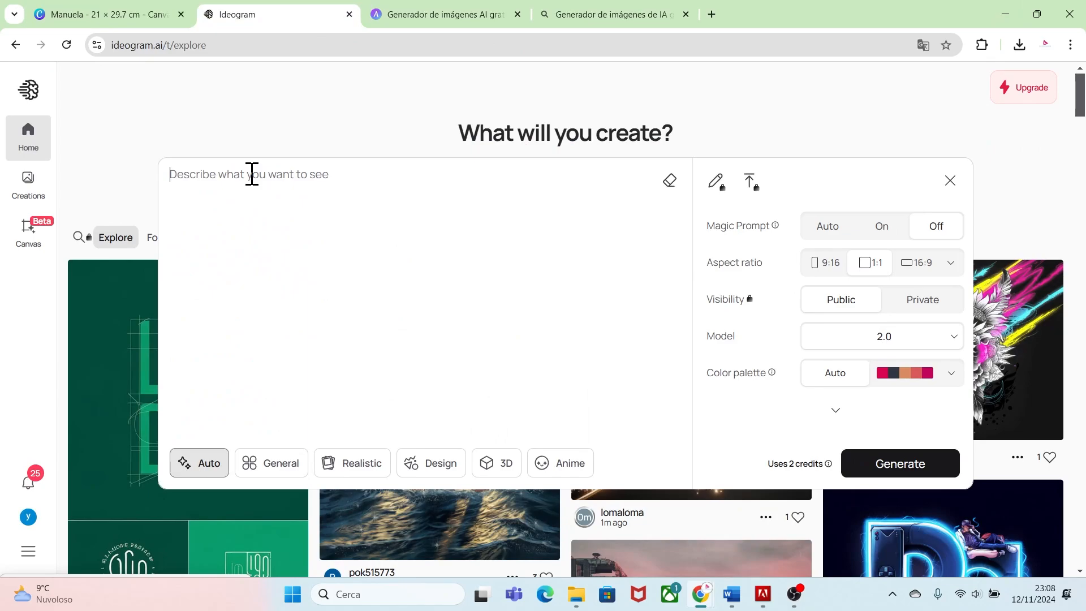
- Paste the copied "A beautiful realistic paper doll sheet" prompt into Ideogram and generate the images
{"action": "right_click", "coordinate": [251, 174]}
{"action": "left_click", "coordinate": [278, 313]}
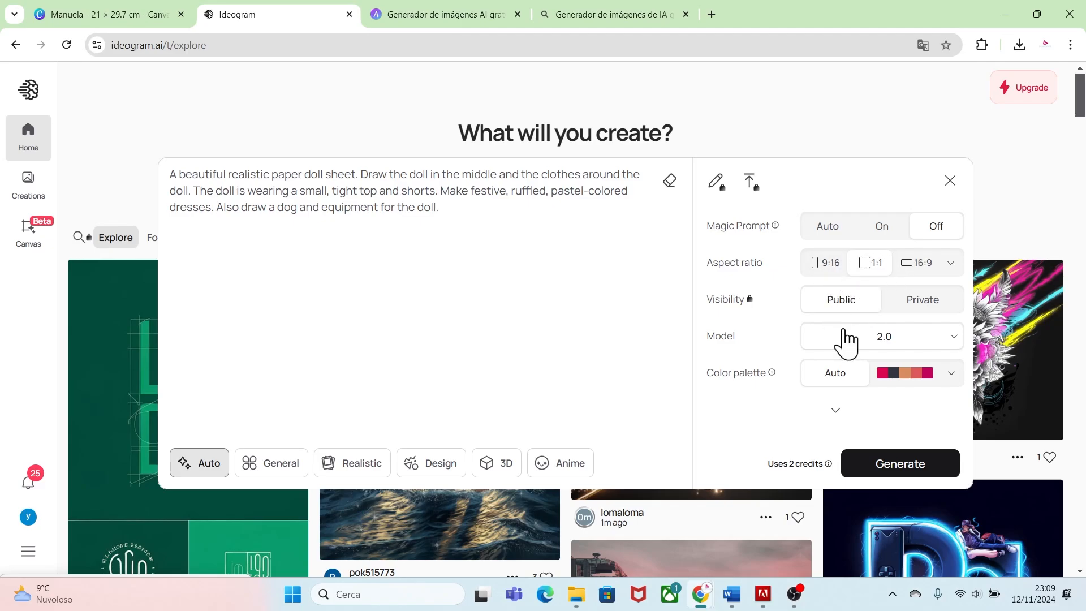
{"action": "left_click", "coordinate": [915, 477]}
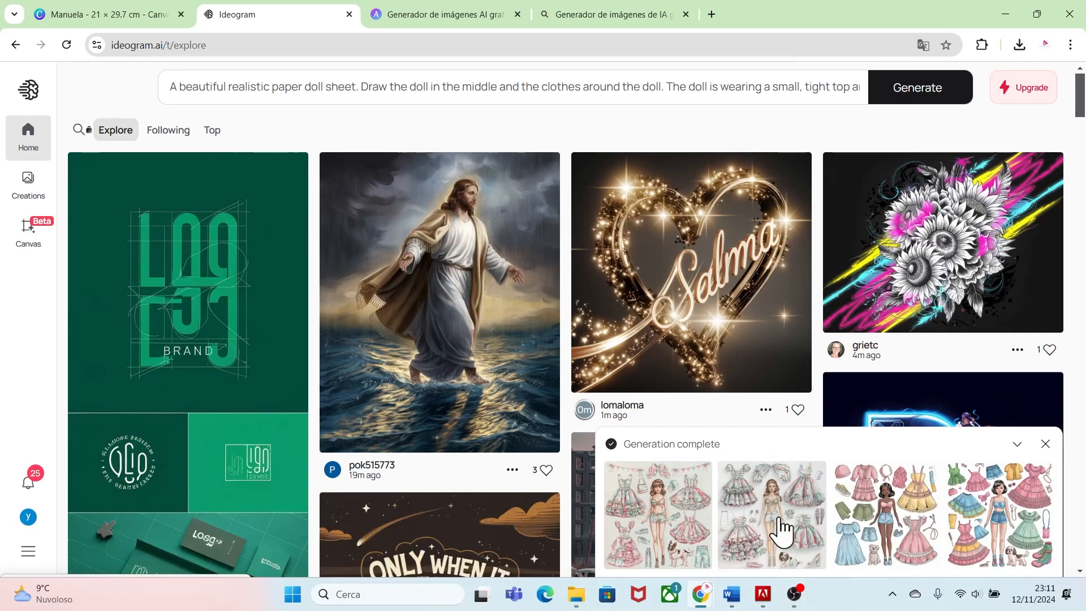
- Examine each of the four generated paper doll sheets enlarged, checking the doll, dresses, accessories and dog
{"action": "left_click", "coordinate": [669, 506]}
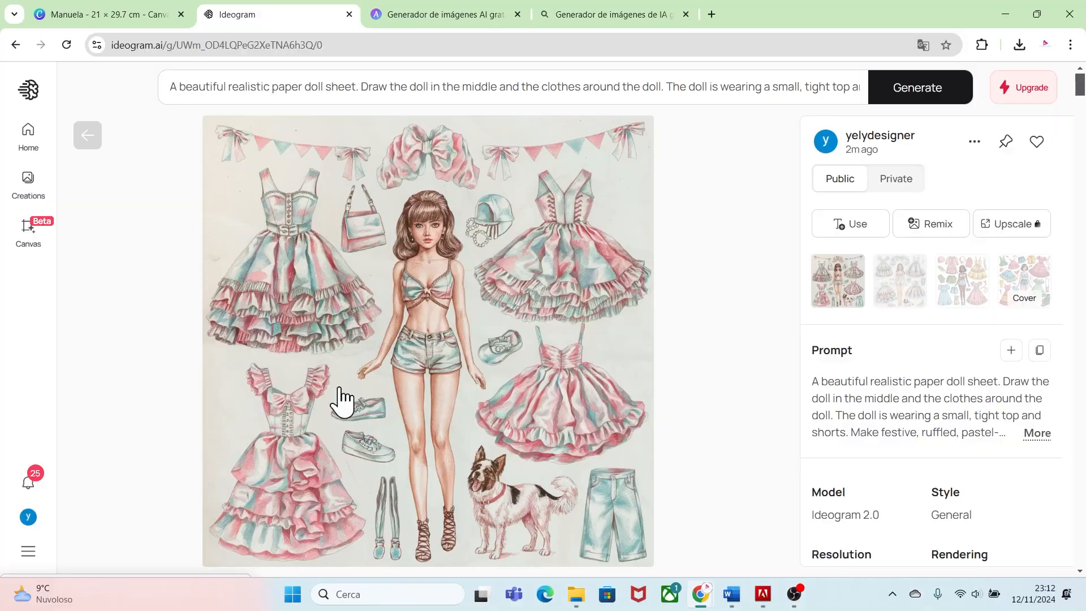
{"action": "left_click", "coordinate": [904, 290]}
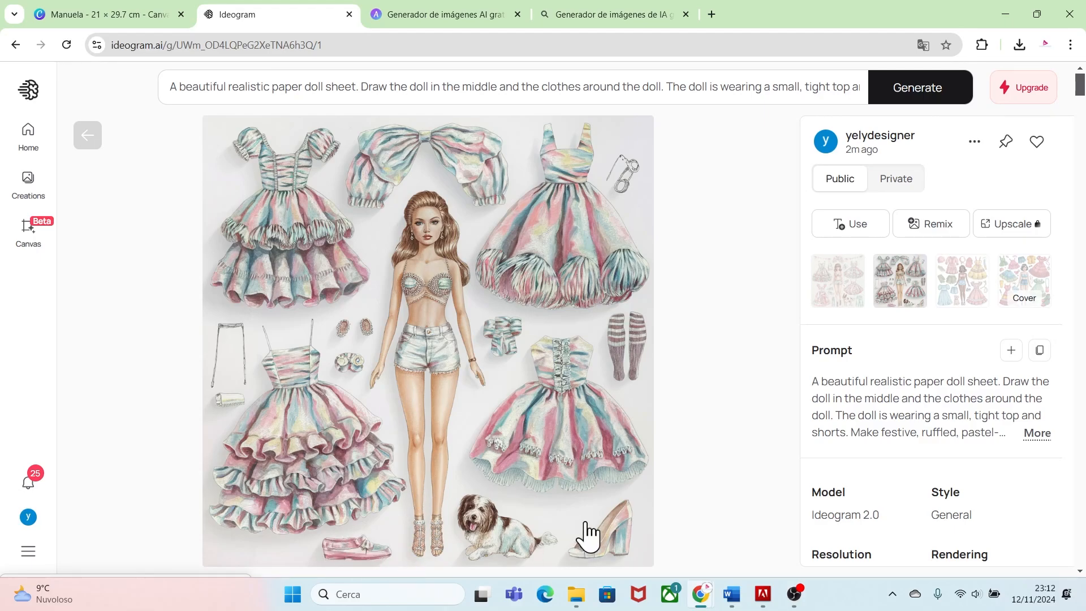
{"action": "left_click", "coordinate": [963, 281]}
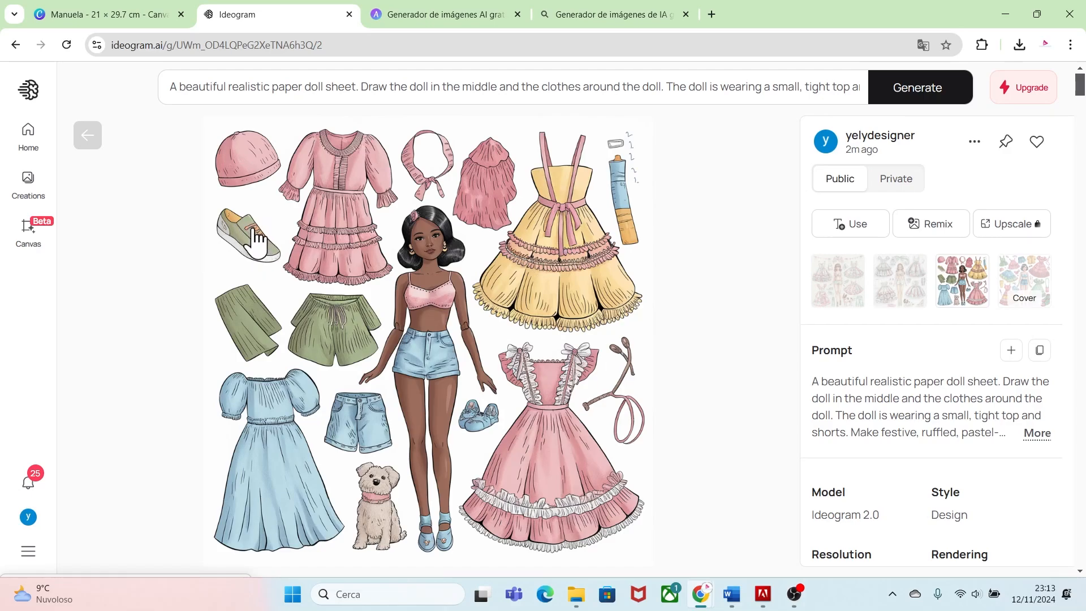
{"action": "left_click", "coordinate": [1024, 281]}
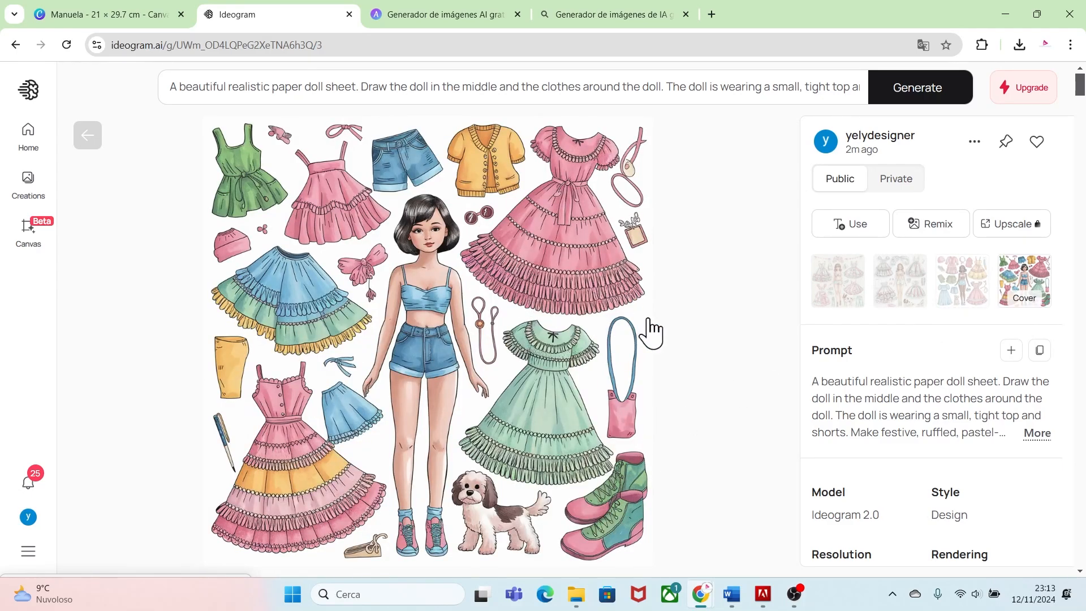
- Download the second generated sheet, with the long-haired doll and pastel ruffled dresses, as a JPEG
{"action": "left_click", "coordinate": [896, 293]}
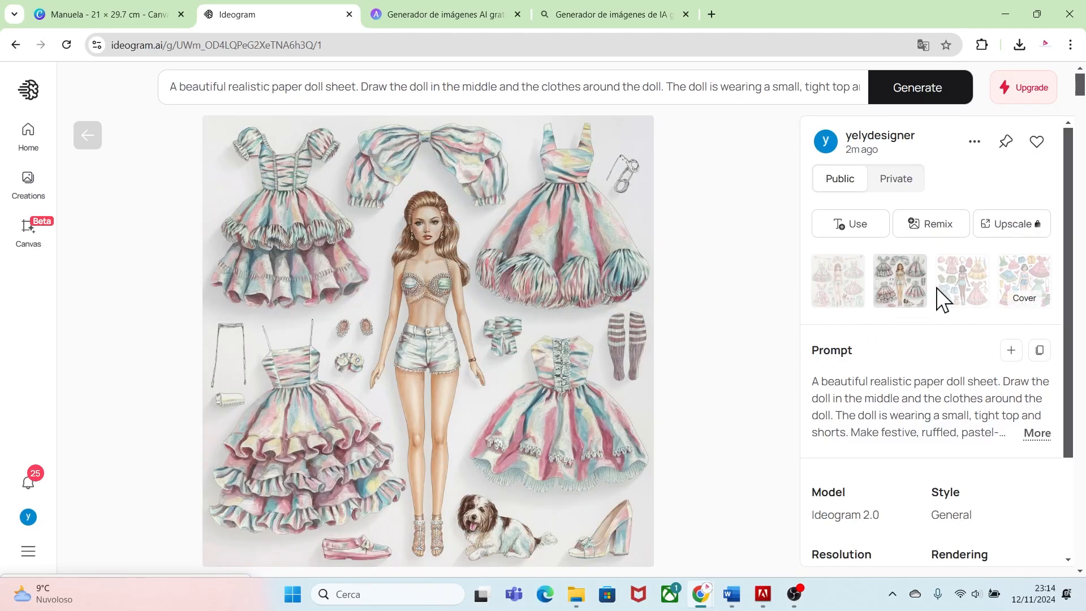
{"action": "left_click", "coordinate": [975, 145]}
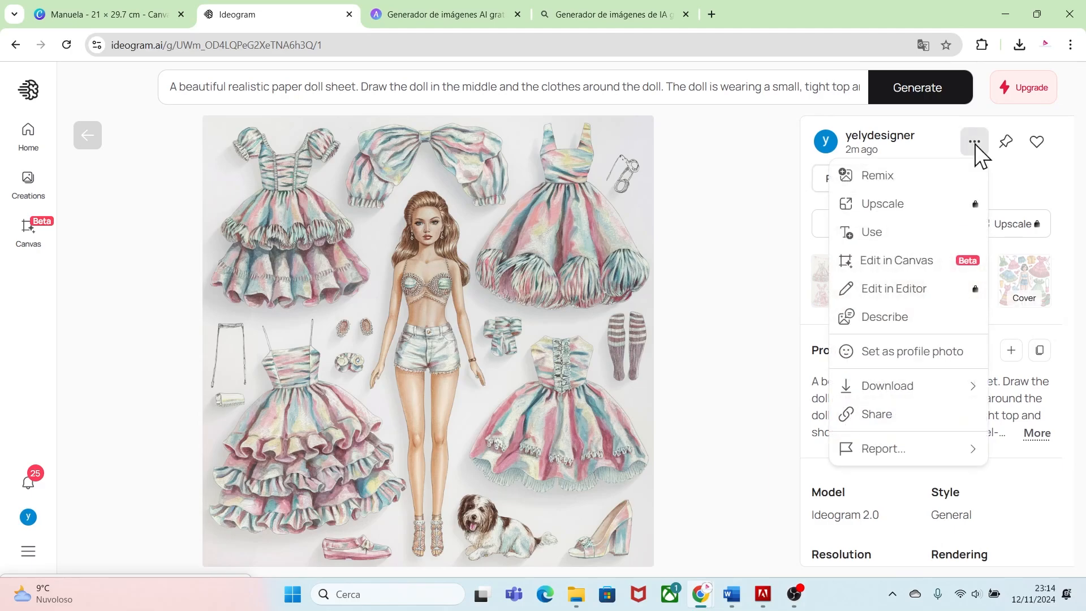
{"action": "mouse_move", "coordinate": [883, 387]}
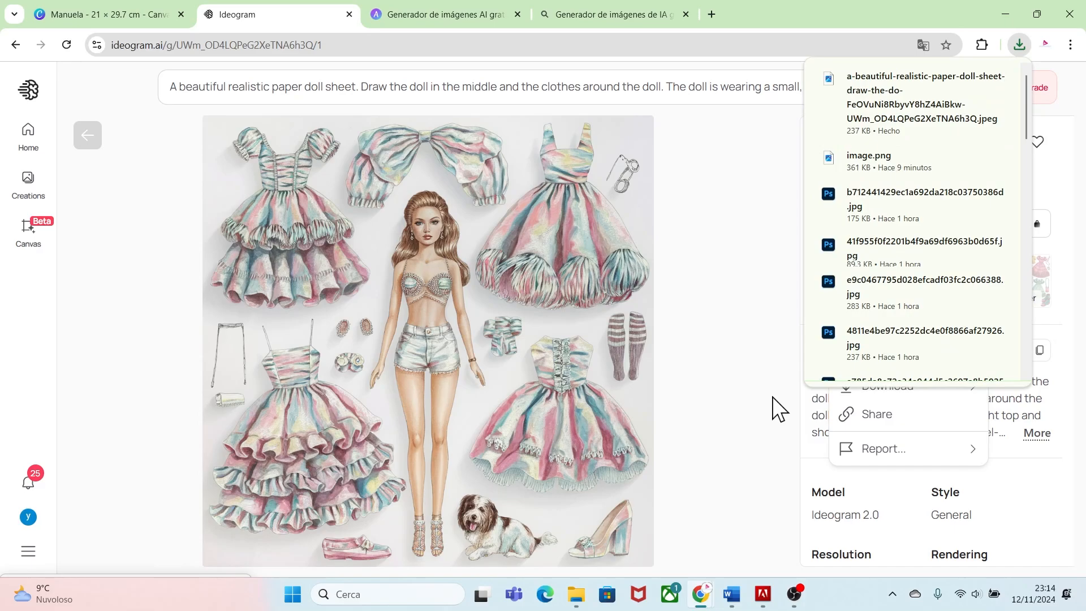
{"action": "left_click", "coordinate": [800, 395]}
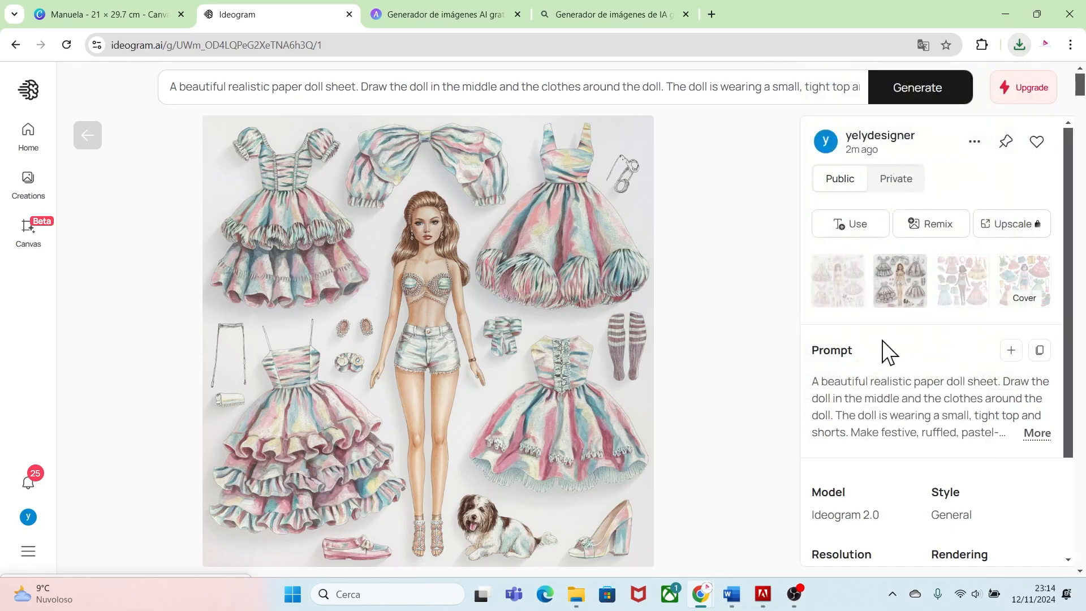
- Download the third generated sheet, with the doll in a pink top and denim shorts, as a JPEG
{"action": "left_click", "coordinate": [972, 289]}
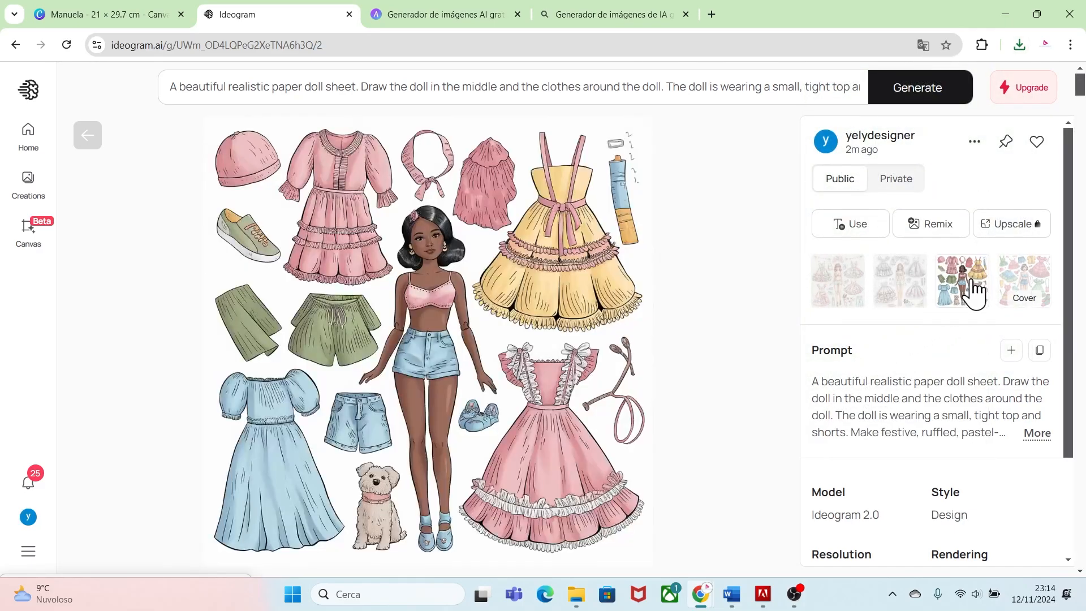
{"action": "left_click", "coordinate": [971, 149]}
{"action": "mouse_move", "coordinate": [848, 388]}
{"action": "left_click", "coordinate": [747, 417]}
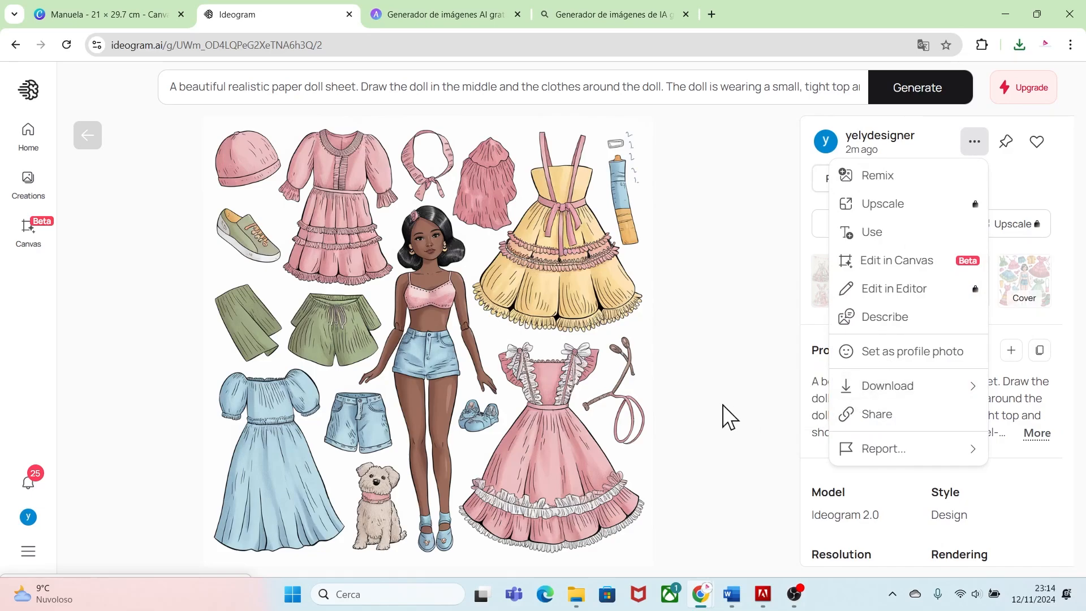
- Switch to Artguru, paste the same paper doll sheet prompt and create two images in the Default style at 1:1
{"action": "left_click", "coordinate": [445, 22]}
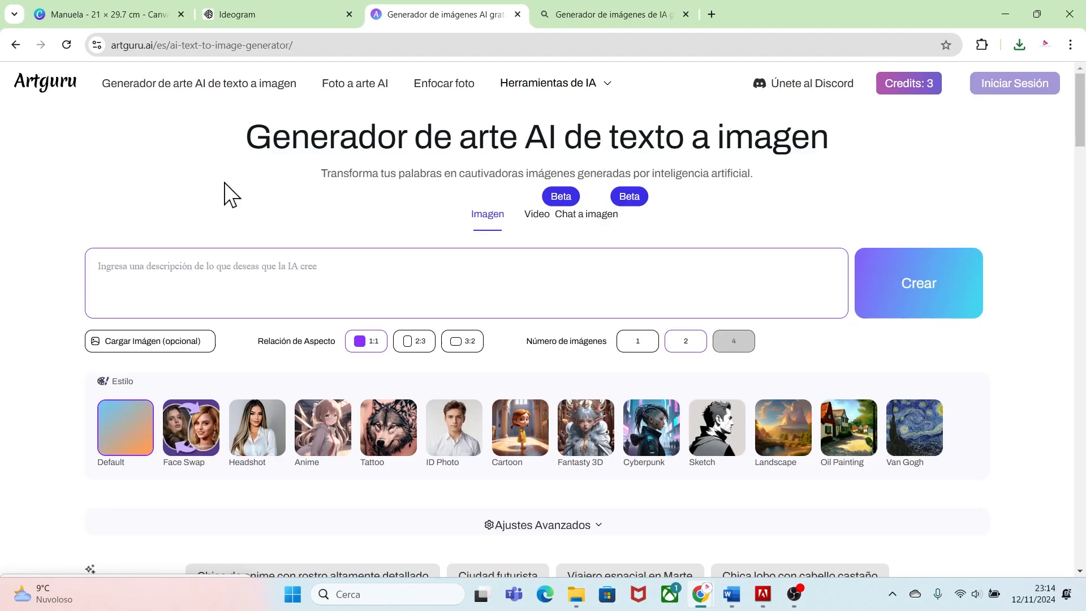
{"action": "left_click", "coordinate": [227, 270]}
{"action": "key", "text": "ctrl+v"}
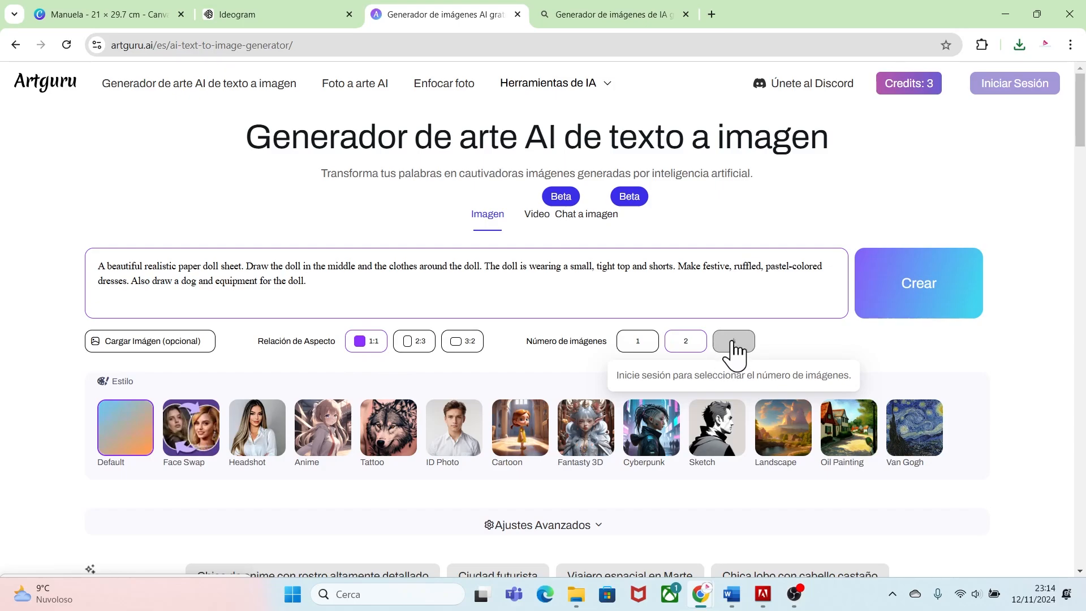
{"action": "left_click", "coordinate": [922, 296]}
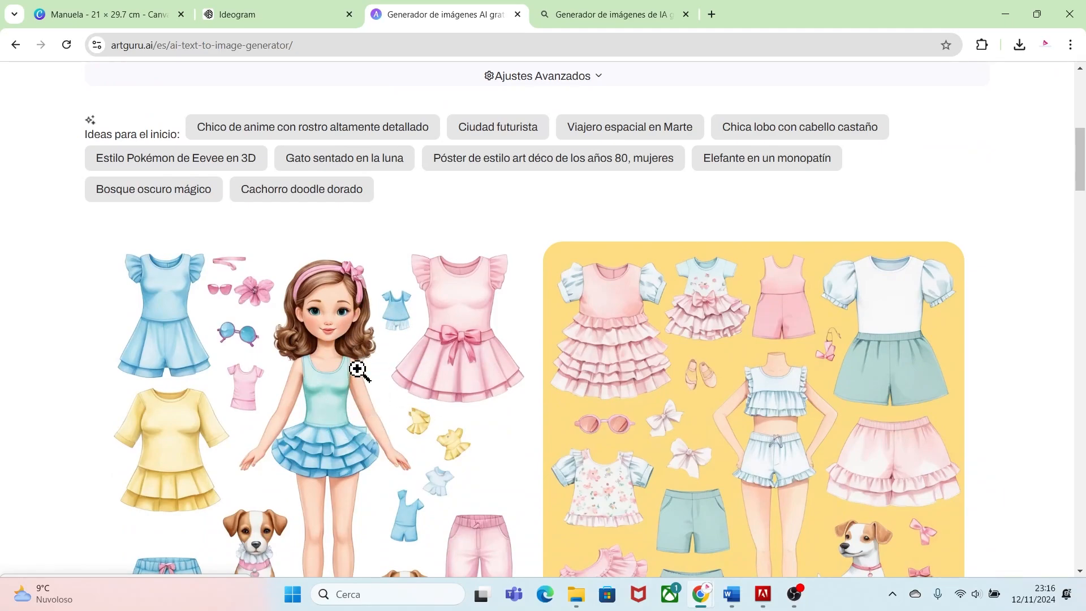
- Download the first Artguru result, the brown-haired doll on a white background
{"action": "scroll", "coordinate": [1023, 188], "scroll_direction": "down", "scroll_amount": 2}
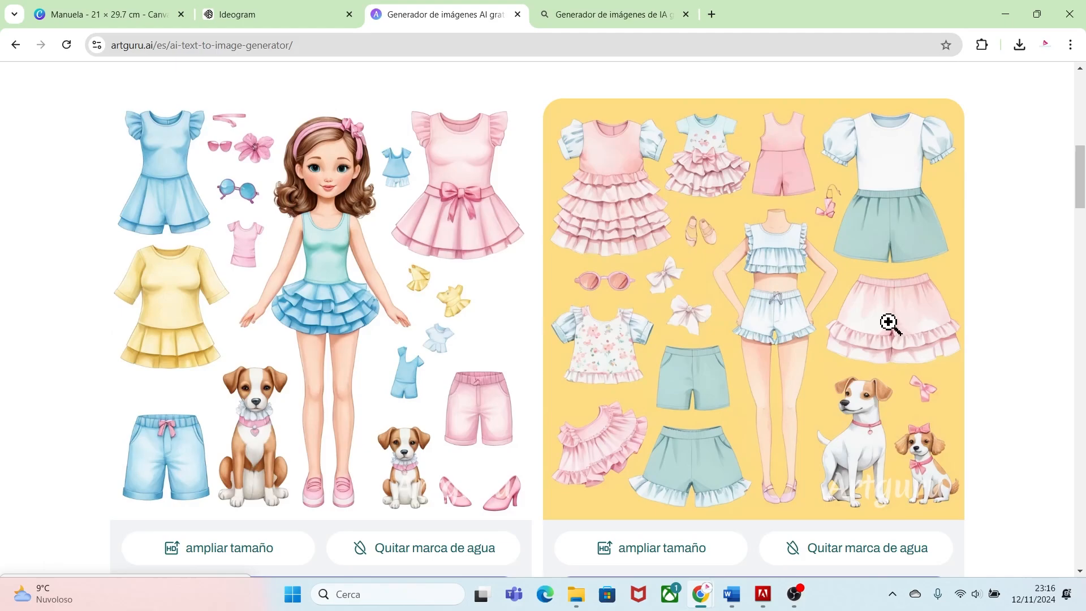
{"action": "scroll", "coordinate": [1028, 194], "scroll_direction": "down", "scroll_amount": 1}
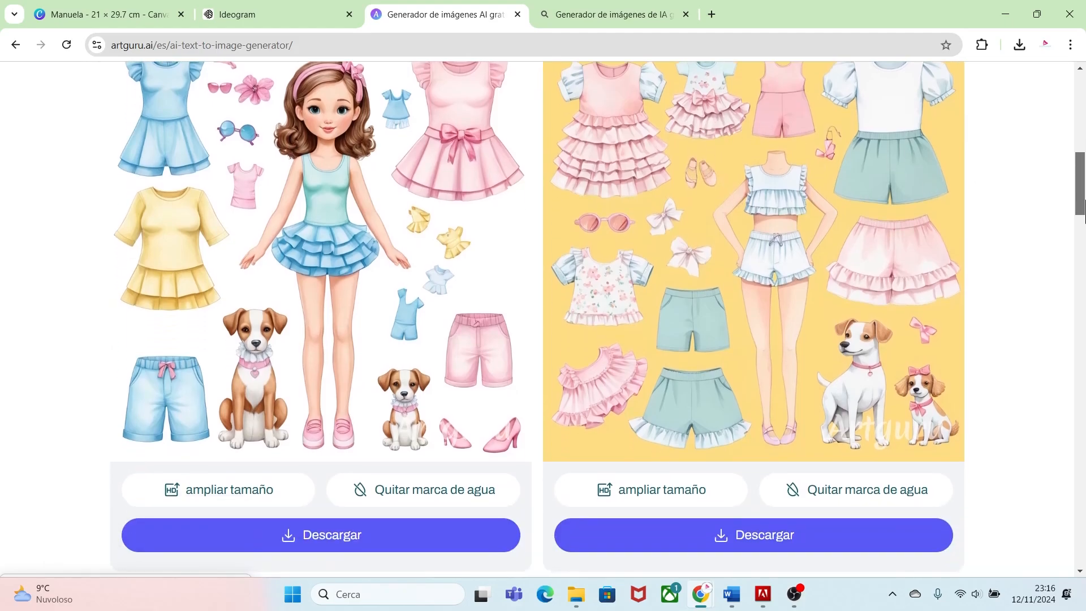
{"action": "left_click", "coordinate": [395, 536]}
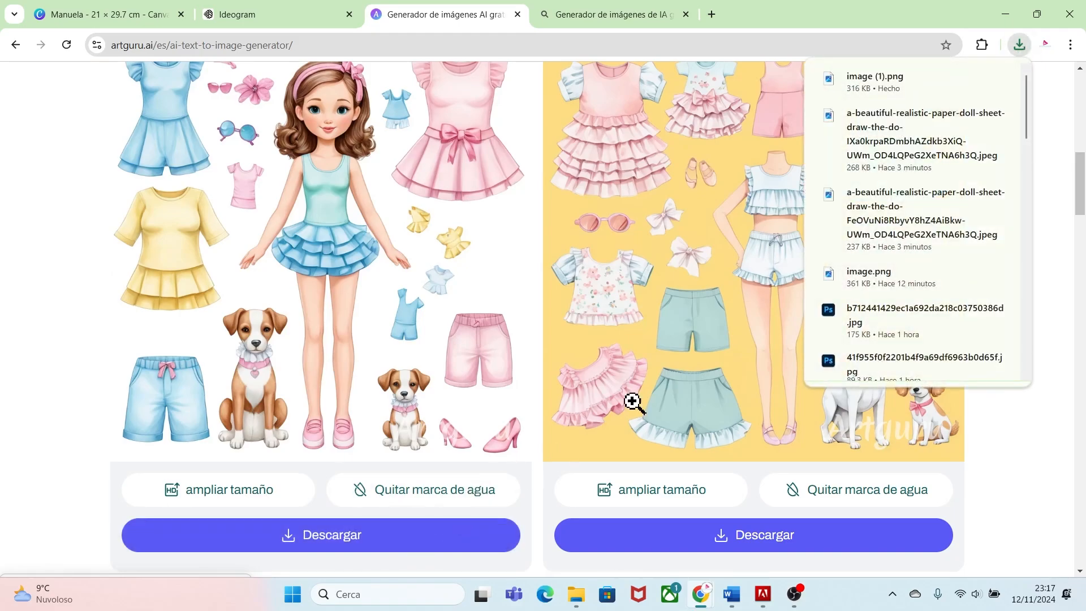
- Switch to the Bing image generator and join it with the Microsoft account
{"action": "left_click", "coordinate": [614, 9]}
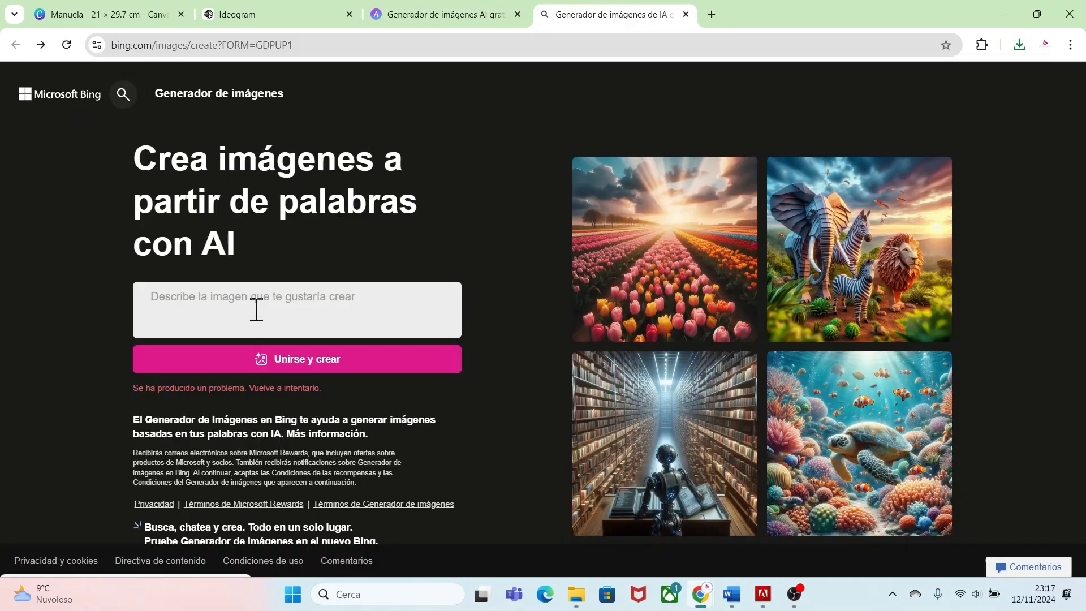
{"action": "left_click", "coordinate": [306, 367]}
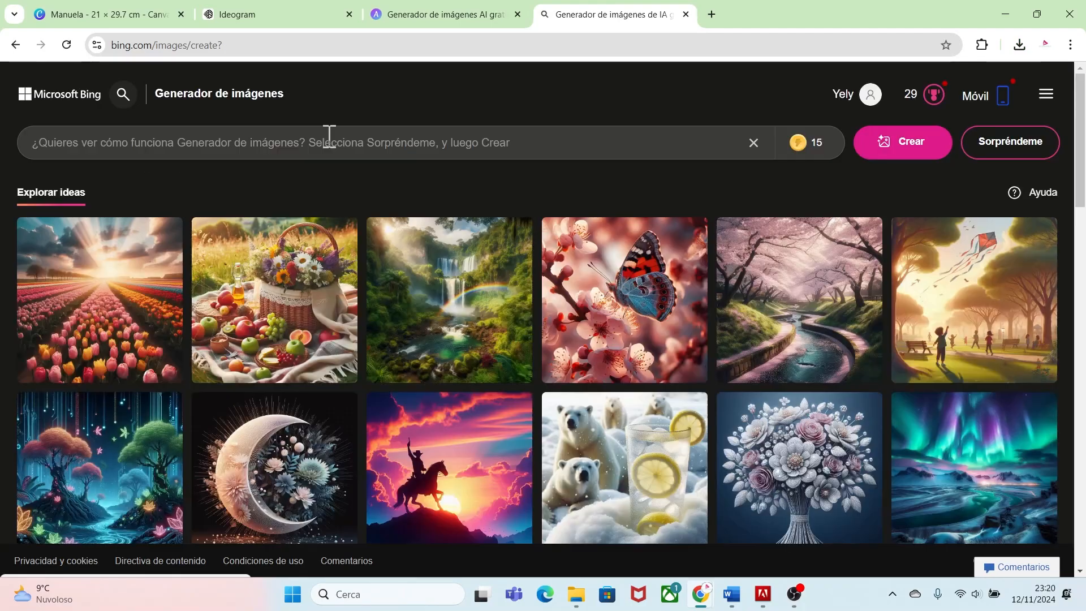
- Create images from the pasted paper doll sheet prompt and download the result with the pink top, denim shorts and black-and-white dog
{"action": "right_click", "coordinate": [329, 136]}
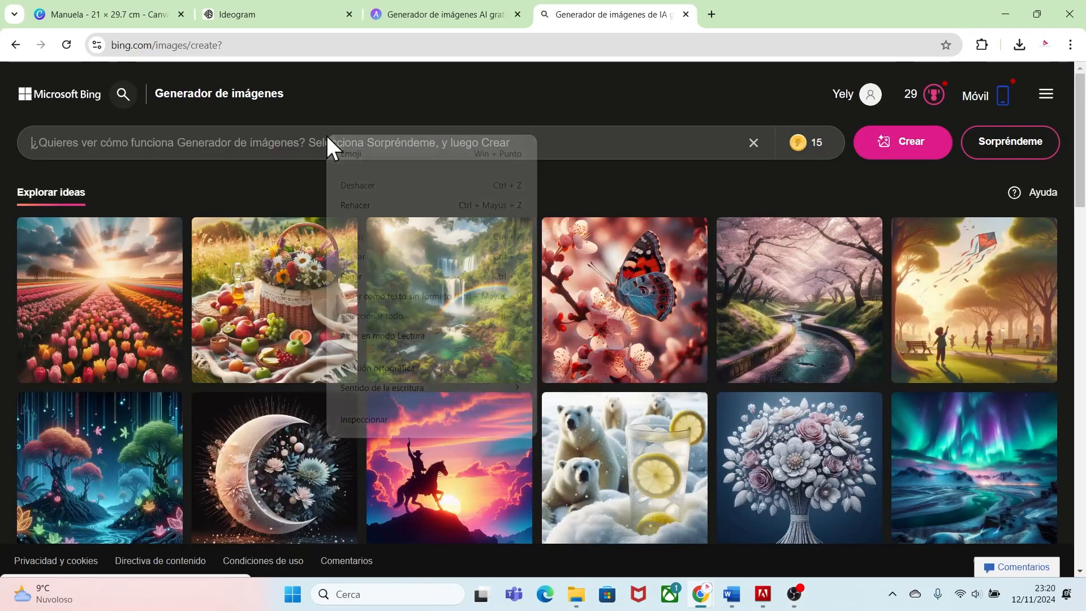
{"action": "left_click", "coordinate": [362, 272]}
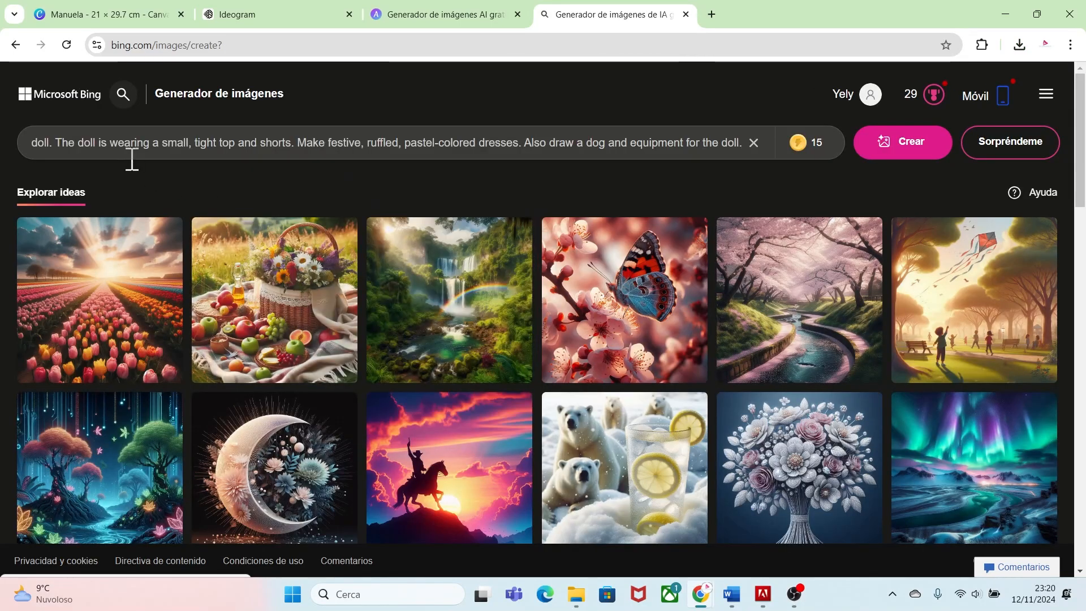
{"action": "left_click", "coordinate": [916, 145]}
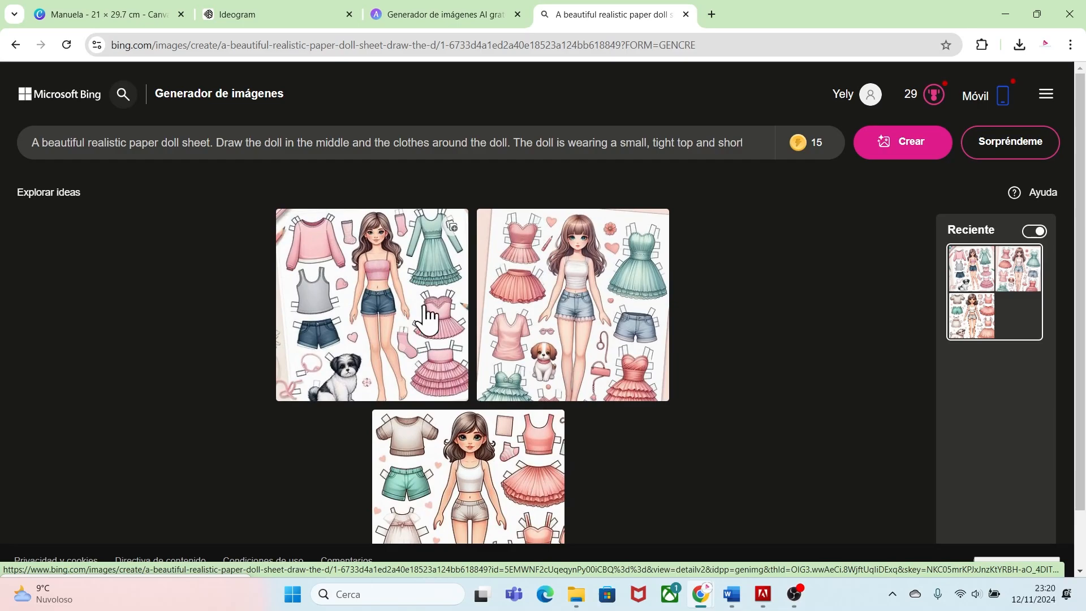
{"action": "left_click", "coordinate": [421, 296]}
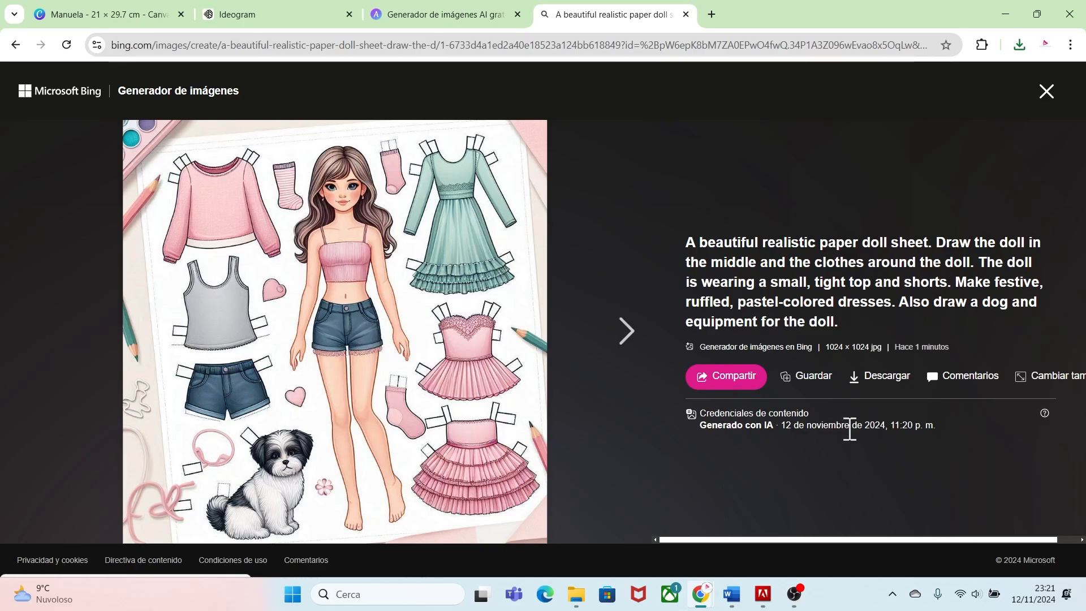
{"action": "left_click", "coordinate": [885, 390]}
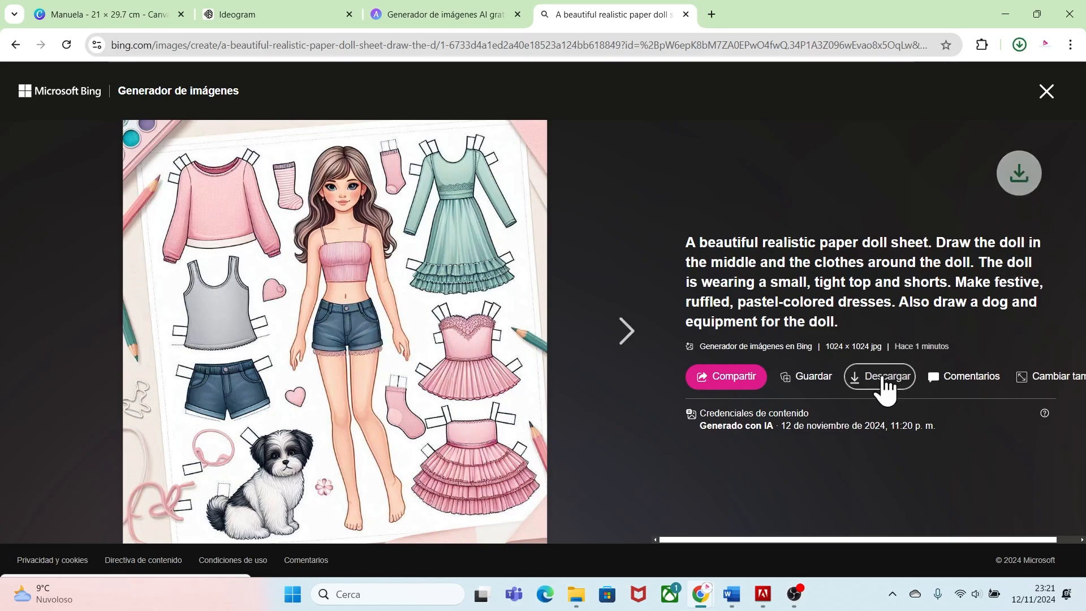
- Switch to the Canva design and upload all the doll sheet images from the munecas folder
{"action": "left_click", "coordinate": [139, 14]}
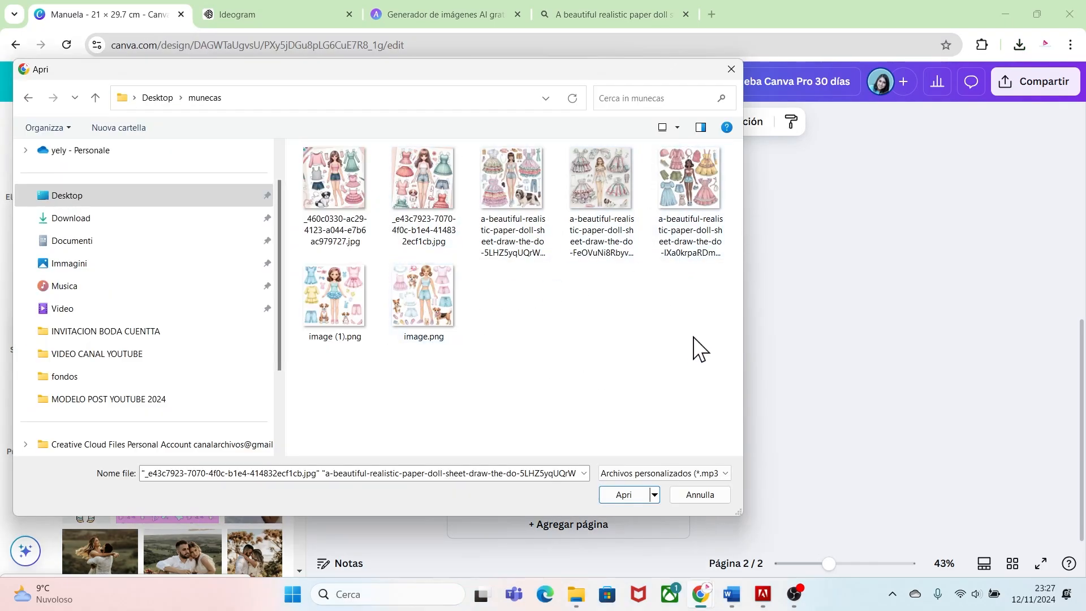
{"action": "left_click_drag", "start_coordinate": [694, 339], "coordinate": [344, 179]}
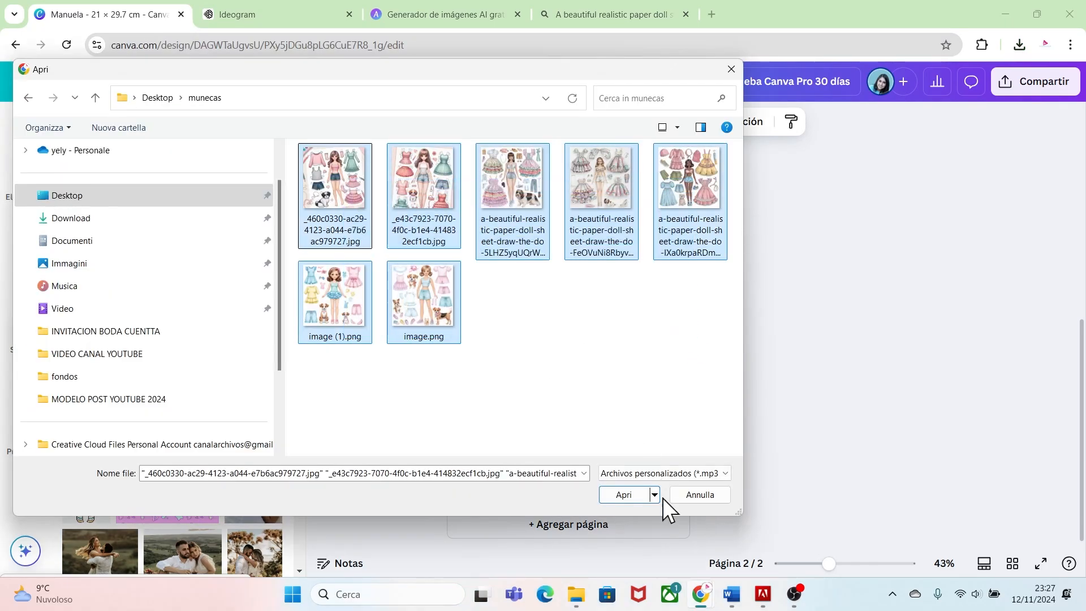
{"action": "left_click", "coordinate": [624, 495]}
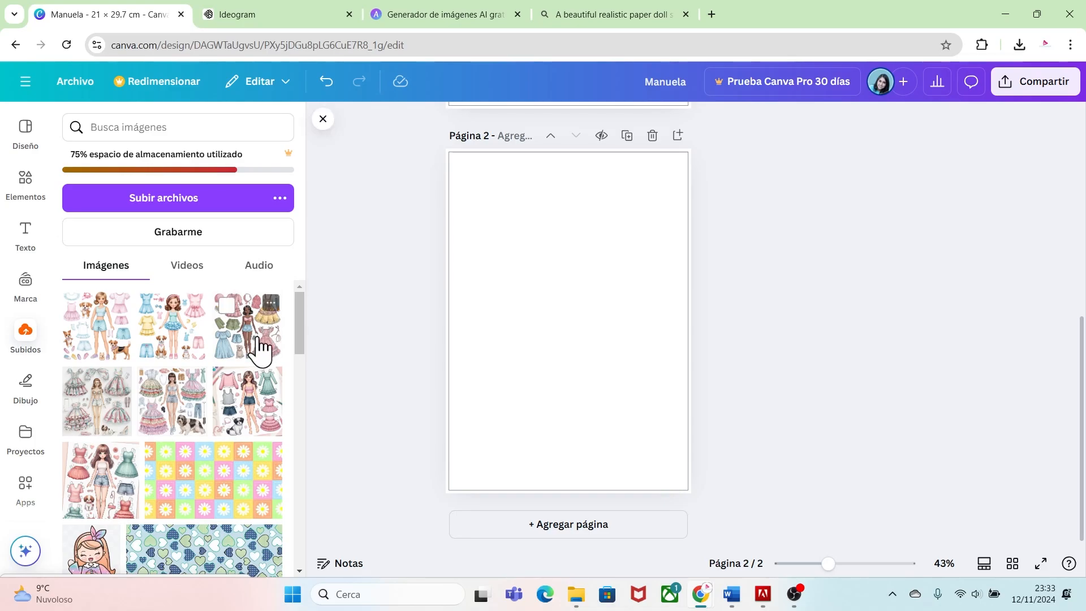
- Place the sheet of the doll with black hair and pink top on page 2 and enlarge it to 21 × 21 cm across the page width
{"action": "left_click", "coordinate": [253, 343]}
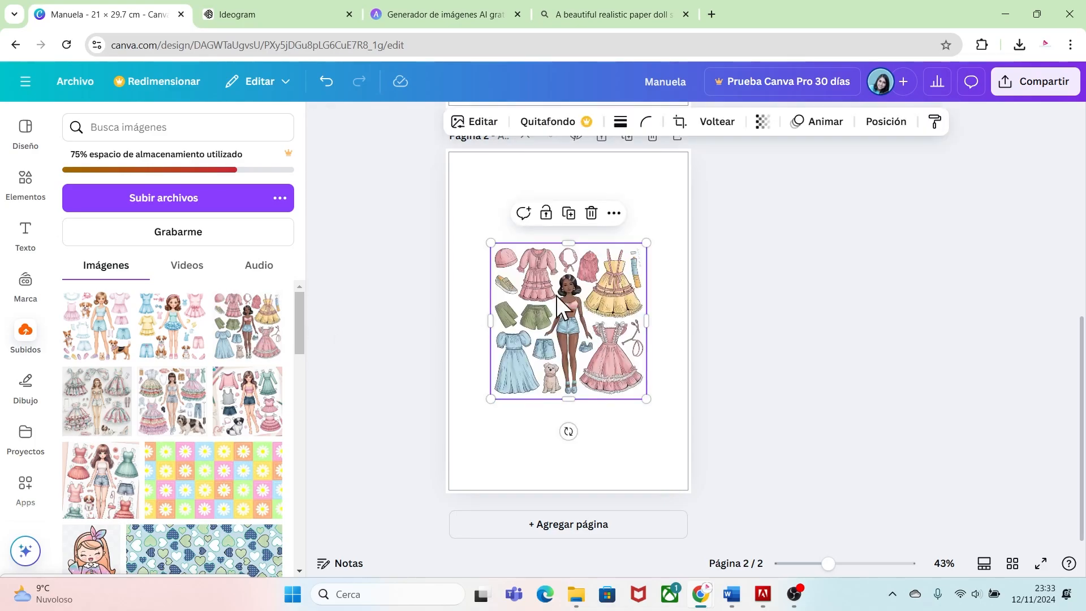
{"action": "left_click_drag", "start_coordinate": [491, 242], "coordinate": [449, 201]}
{"action": "left_click_drag", "start_coordinate": [649, 400], "coordinate": [687, 439]}
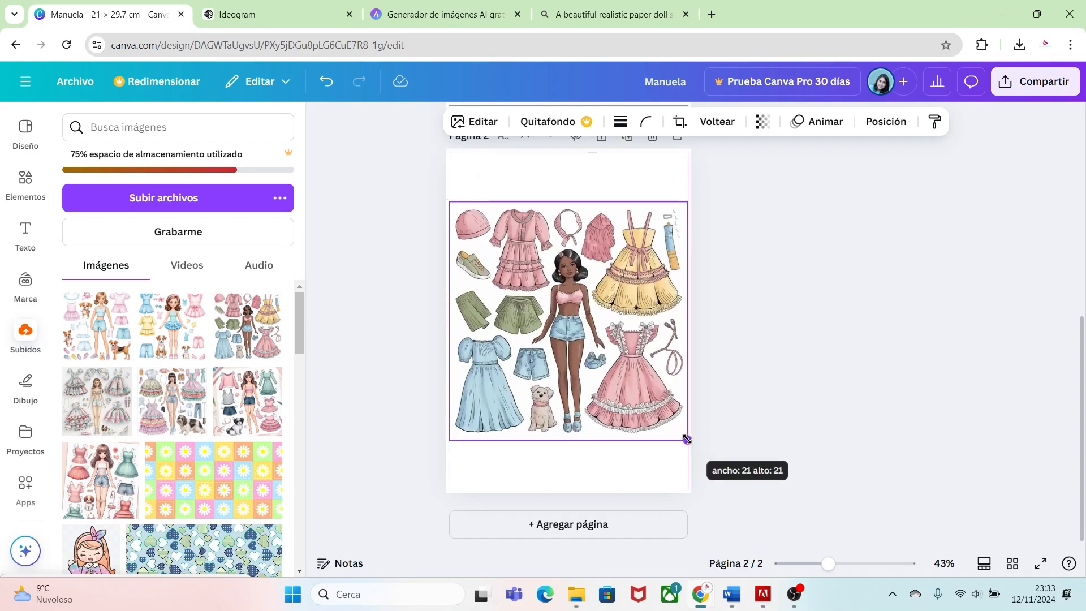
{"action": "left_click", "coordinate": [739, 389]}
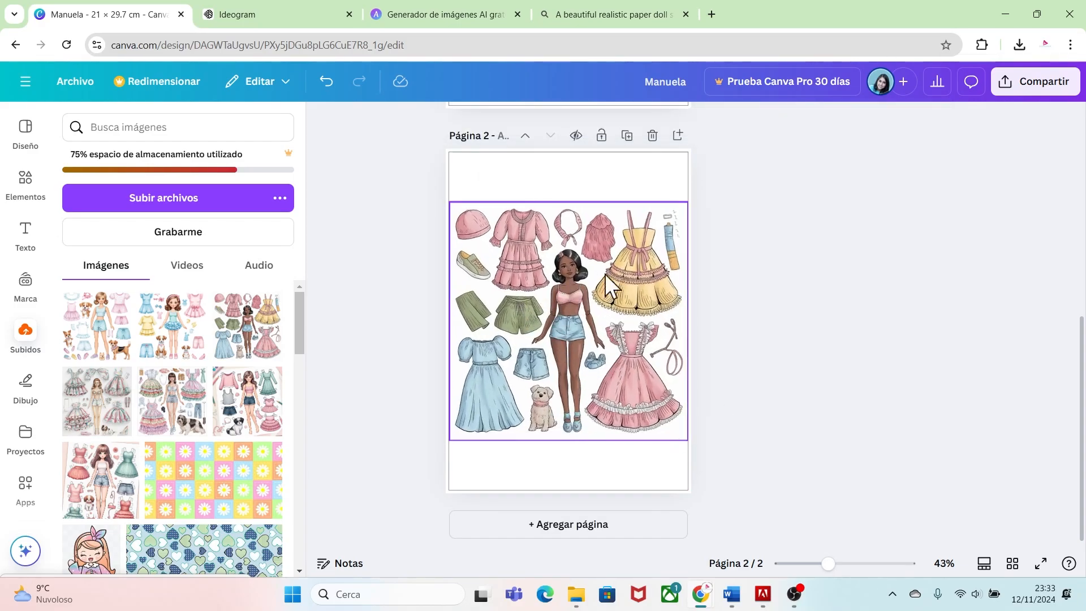
- Search the elements for "forma" and show the full collection of basic shapes
{"action": "left_click_drag", "start_coordinate": [827, 564], "coordinate": [842, 564]}
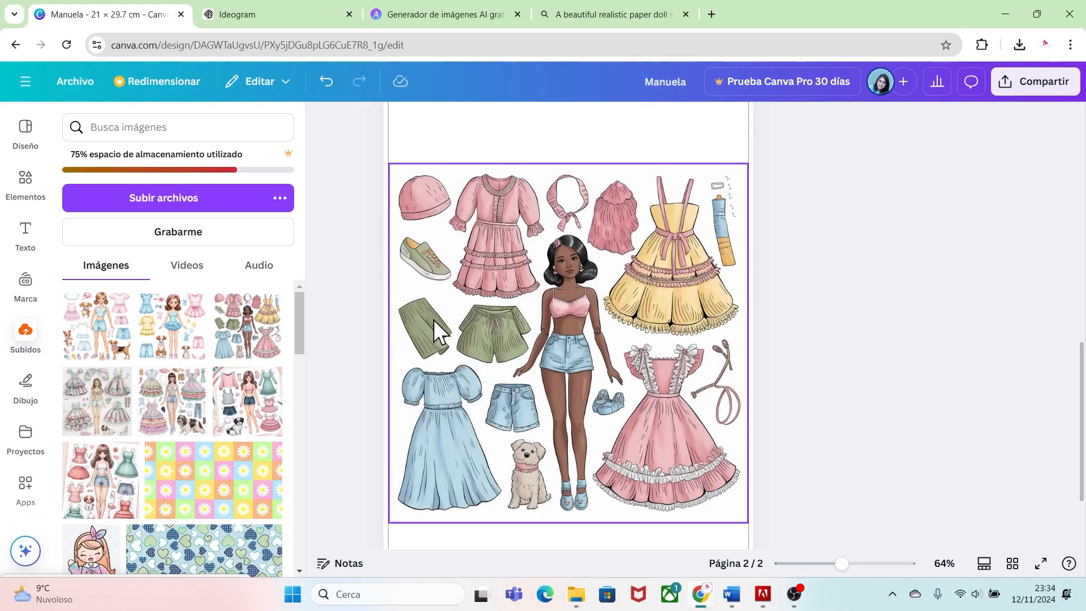
{"action": "left_click", "coordinate": [25, 192]}
{"action": "left_click_drag", "start_coordinate": [192, 129], "coordinate": [90, 128]}
{"action": "key", "text": "BackSpace"}
{"action": "type", "text": "forma"}
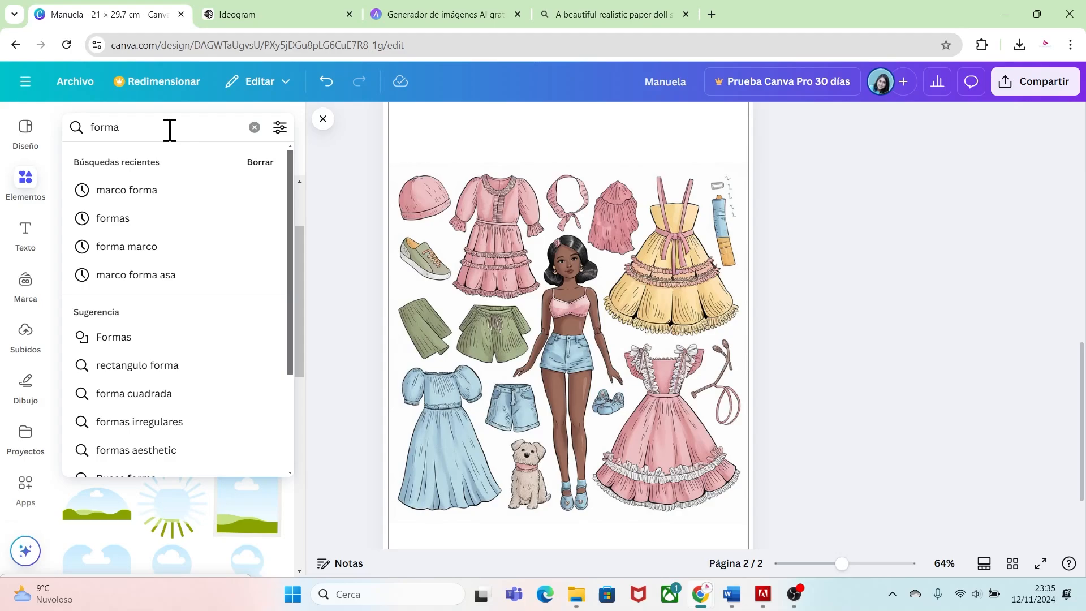
{"action": "key", "text": "Return"}
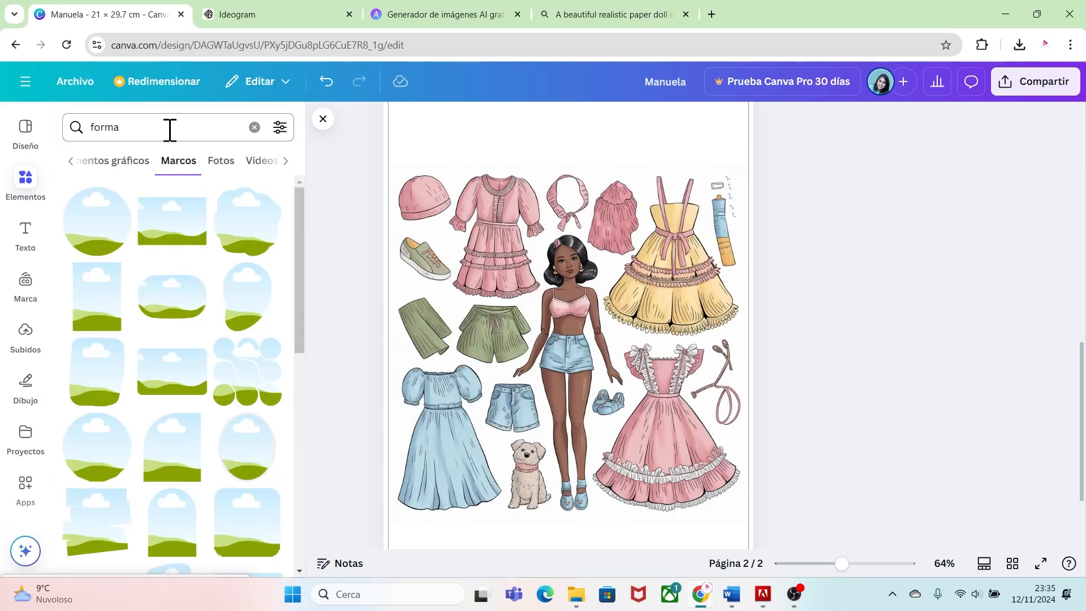
{"action": "left_click", "coordinate": [68, 161]}
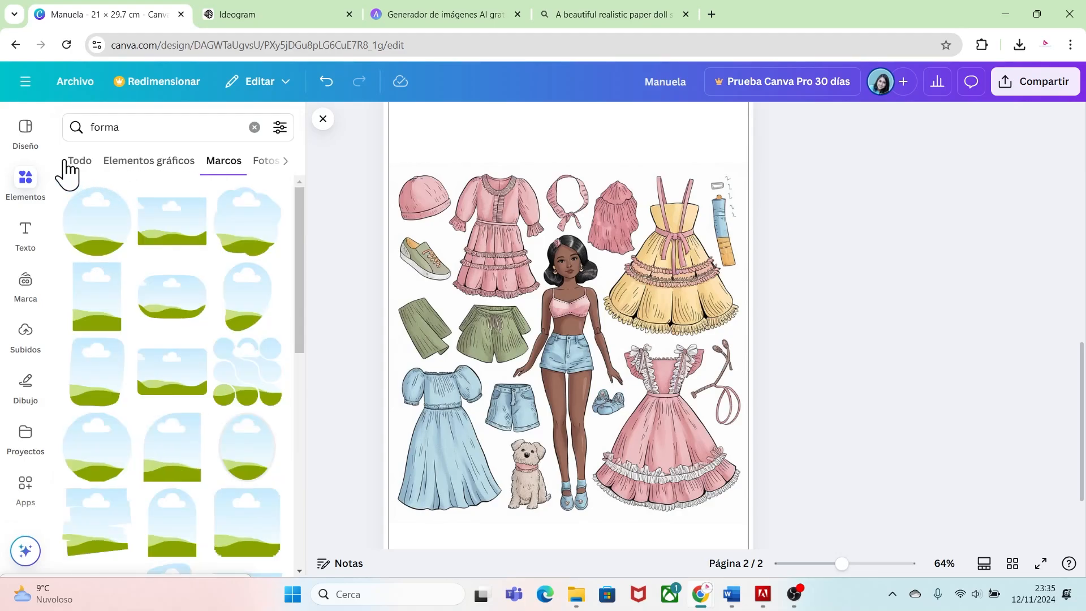
{"action": "left_click", "coordinate": [79, 163]}
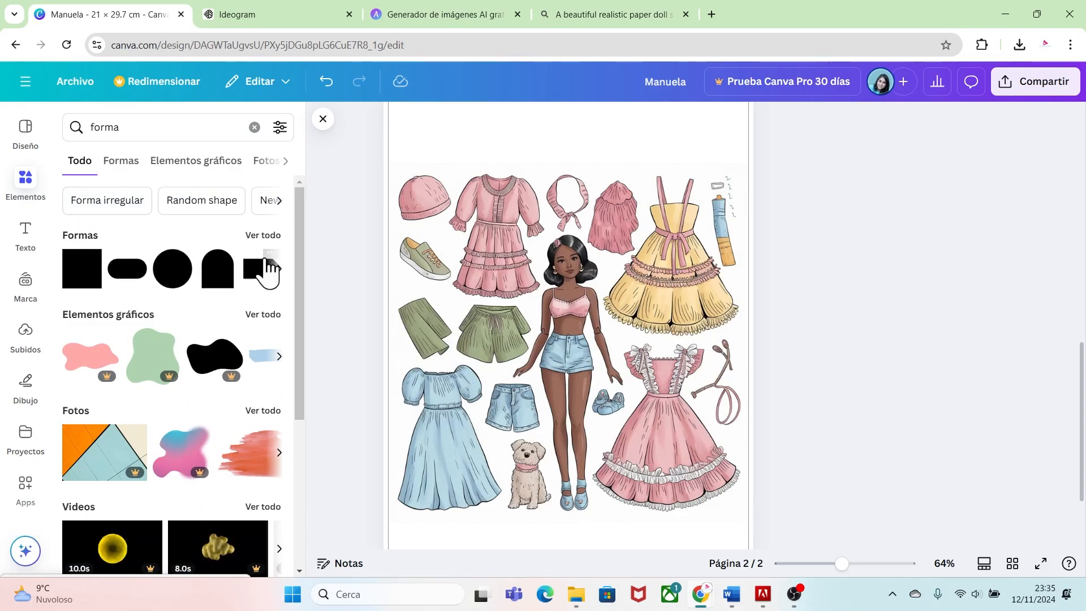
{"action": "left_click", "coordinate": [263, 236]}
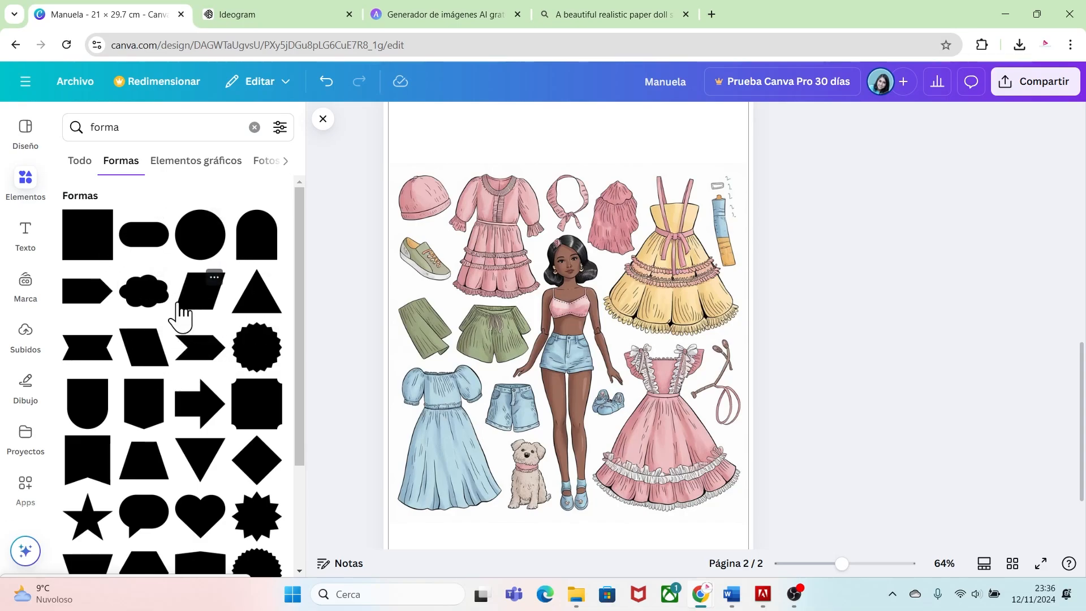
- Add a circle, shrink it over the green sneaker on the doll sheet and fill it white to cover the shoe
{"action": "left_click", "coordinate": [204, 252]}
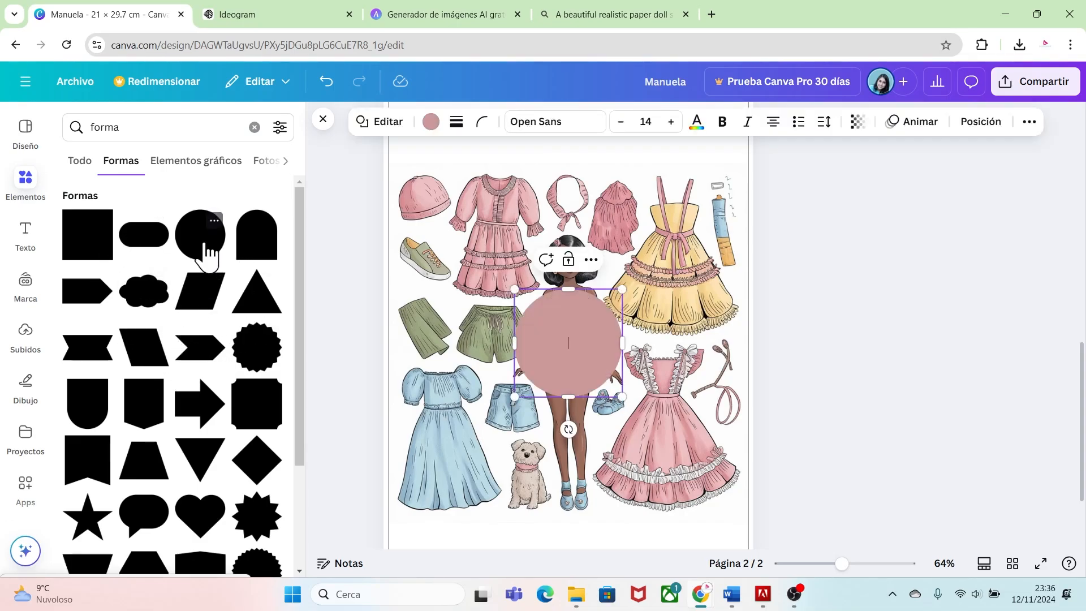
{"action": "left_click_drag", "start_coordinate": [602, 324], "coordinate": [475, 255]}
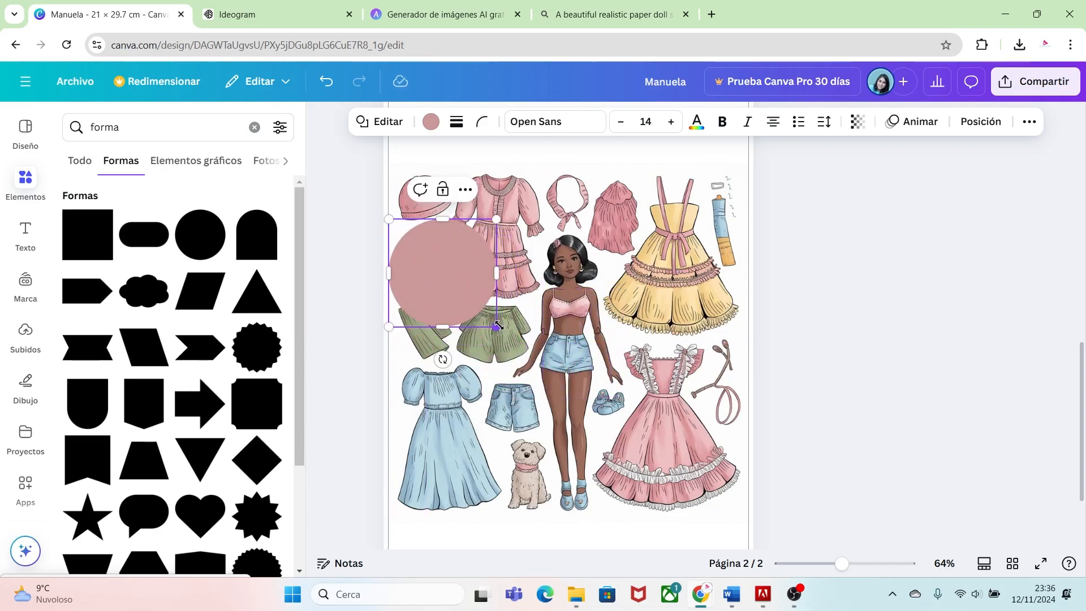
{"action": "left_click_drag", "start_coordinate": [497, 326], "coordinate": [459, 294]}
{"action": "left_click", "coordinate": [431, 123]}
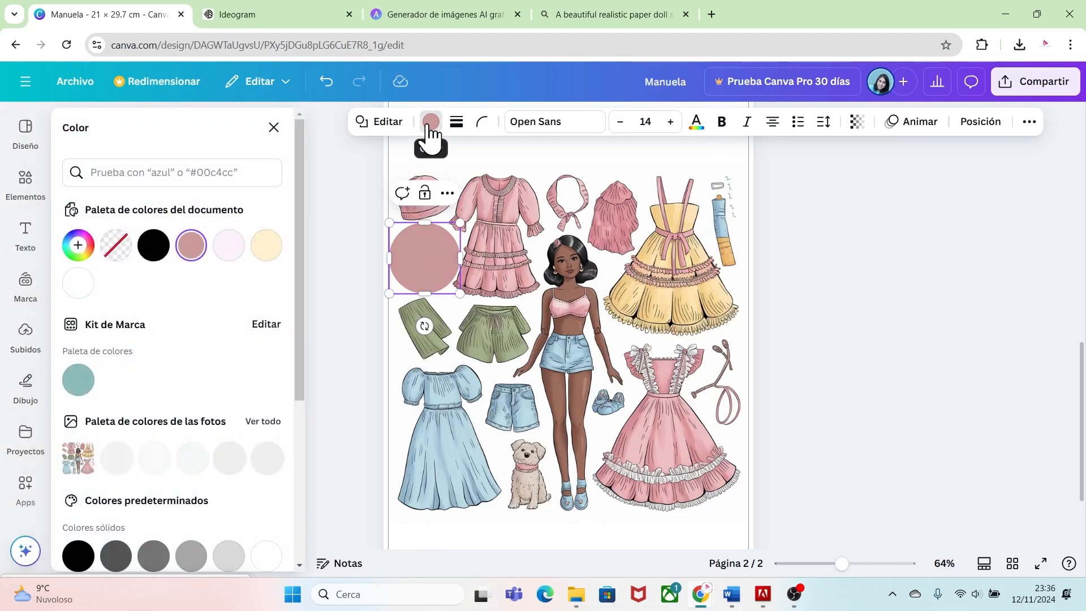
{"action": "left_click", "coordinate": [78, 283]}
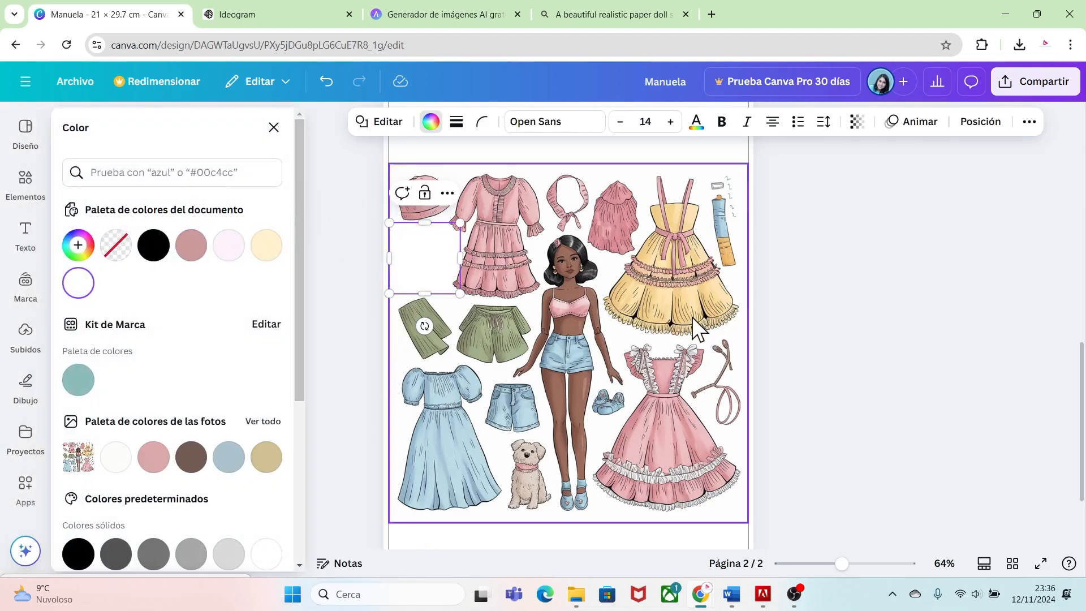
{"action": "left_click", "coordinate": [778, 345]}
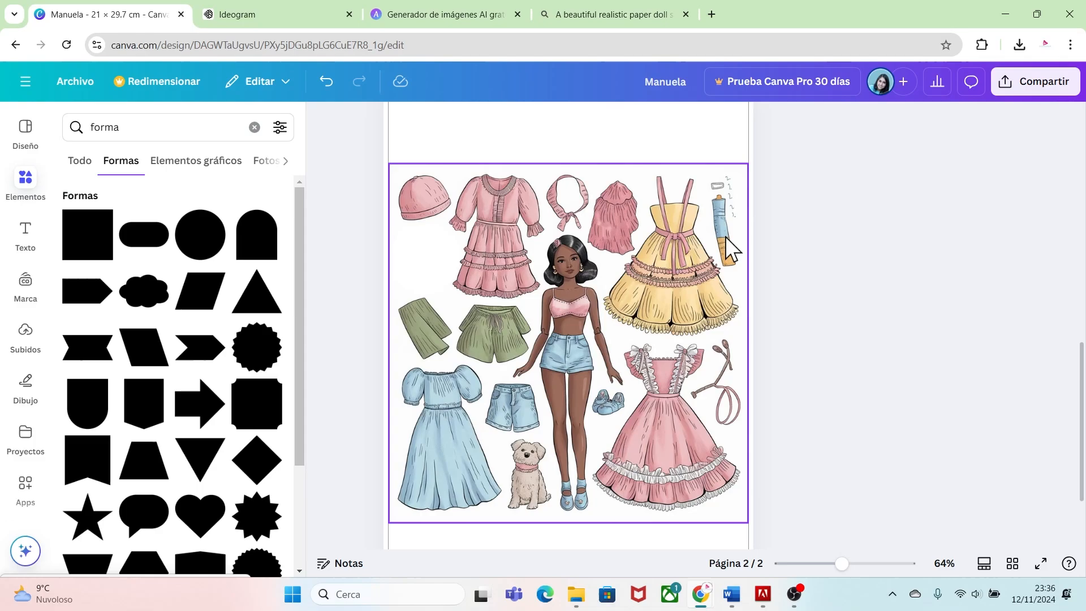
- Cover the blue and yellow item beside the yellow dress with a narrow, slightly rotated rectangle filled white
{"action": "left_click", "coordinate": [91, 257]}
{"action": "left_click_drag", "start_coordinate": [543, 335], "coordinate": [720, 218]}
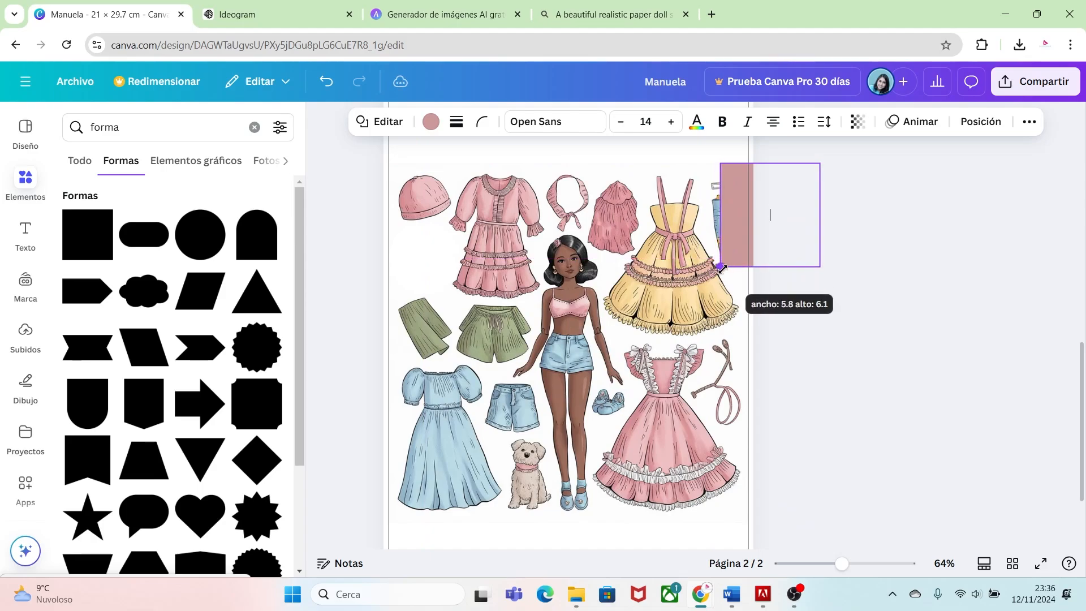
{"action": "mouse_move", "coordinate": [820, 215]}
{"action": "left_mouse_down"}
{"action": "mouse_move", "coordinate": [777, 211]}
{"action": "mouse_move", "coordinate": [853, 245]}
{"action": "mouse_move", "coordinate": [832, 216]}
{"action": "left_mouse_up"}
{"action": "left_click_drag", "start_coordinate": [735, 191], "coordinate": [727, 195]}
{"action": "left_click", "coordinate": [432, 122]}
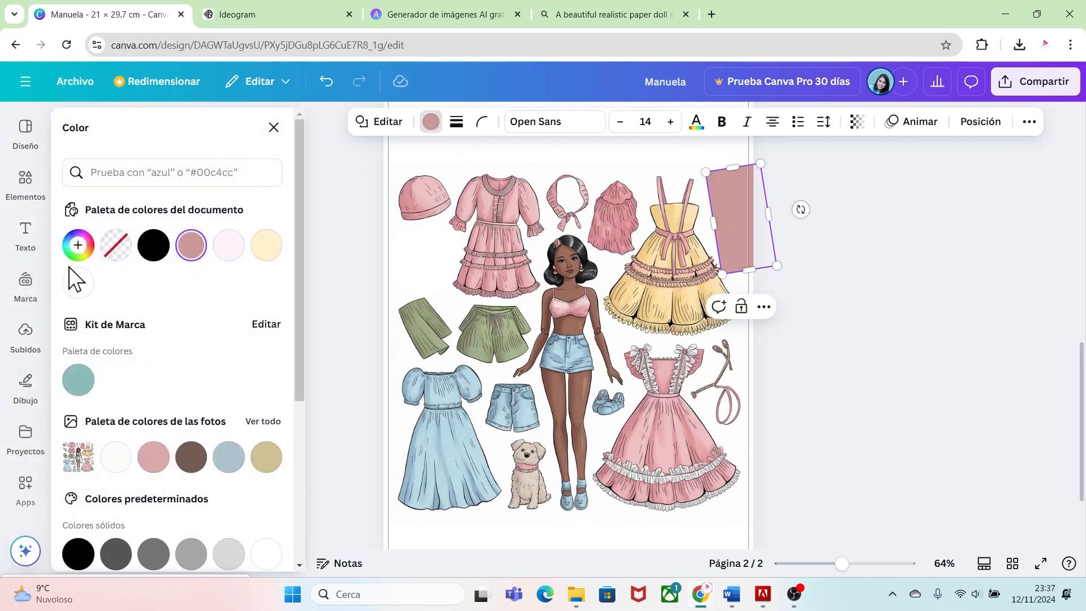
{"action": "left_click", "coordinate": [78, 283]}
{"action": "left_click", "coordinate": [784, 358]}
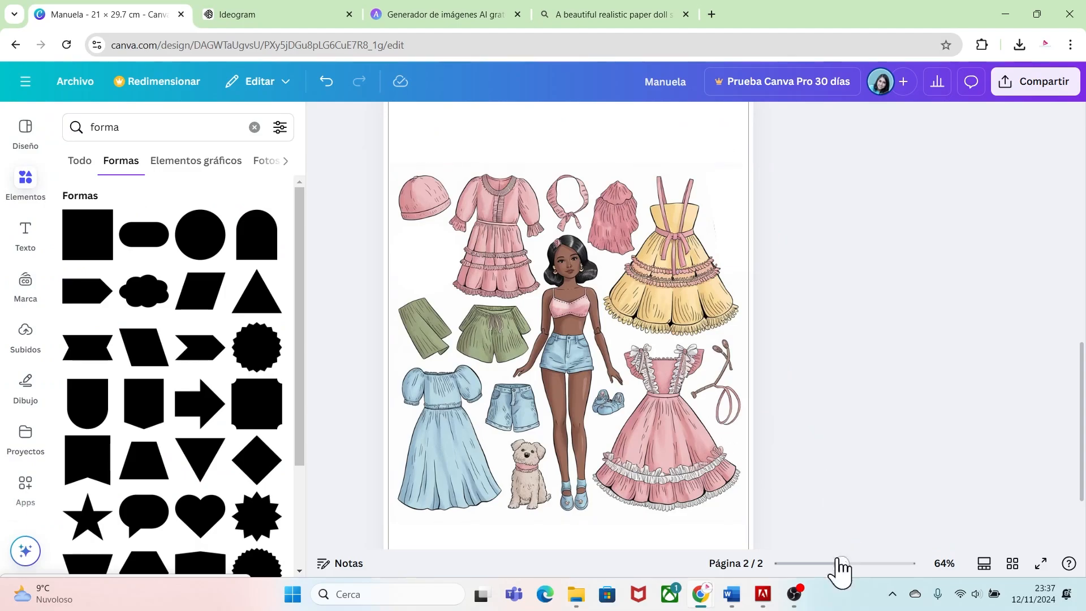
- Add a square and shape it into a small tilted tab above the left shoulder of the pink ruffled dress
{"action": "left_click_drag", "start_coordinate": [841, 565], "coordinate": [860, 565]}
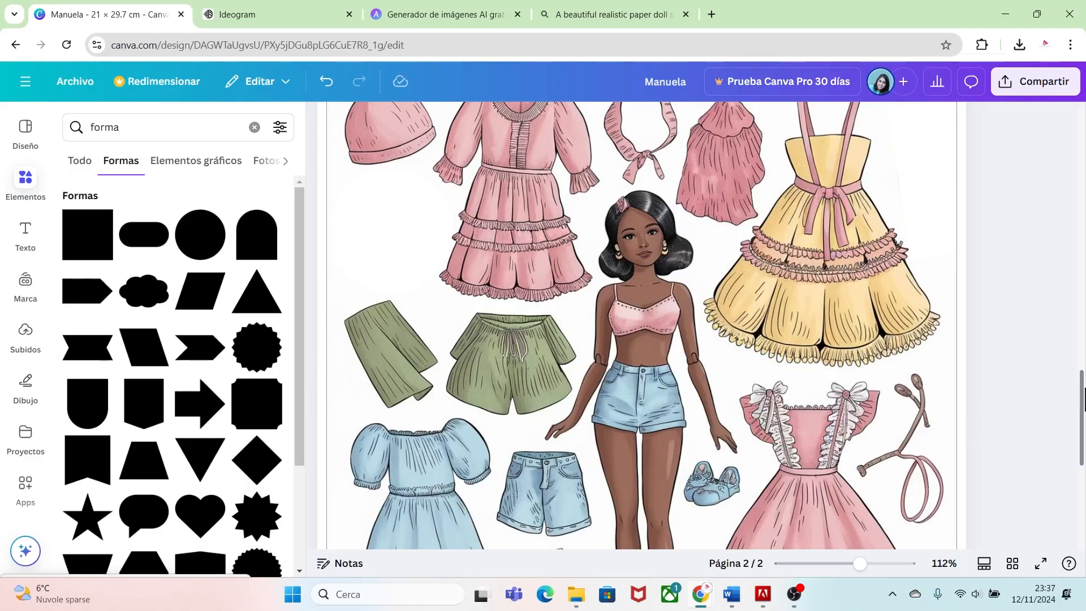
{"action": "left_click_drag", "start_coordinate": [1084, 399], "coordinate": [1084, 431]}
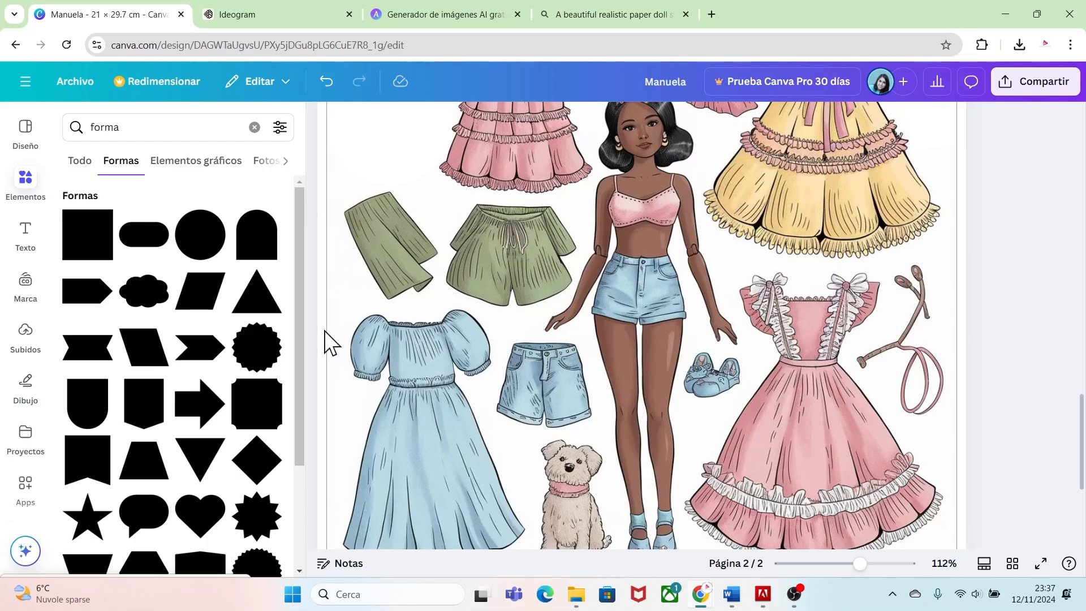
{"action": "left_click", "coordinate": [92, 246]}
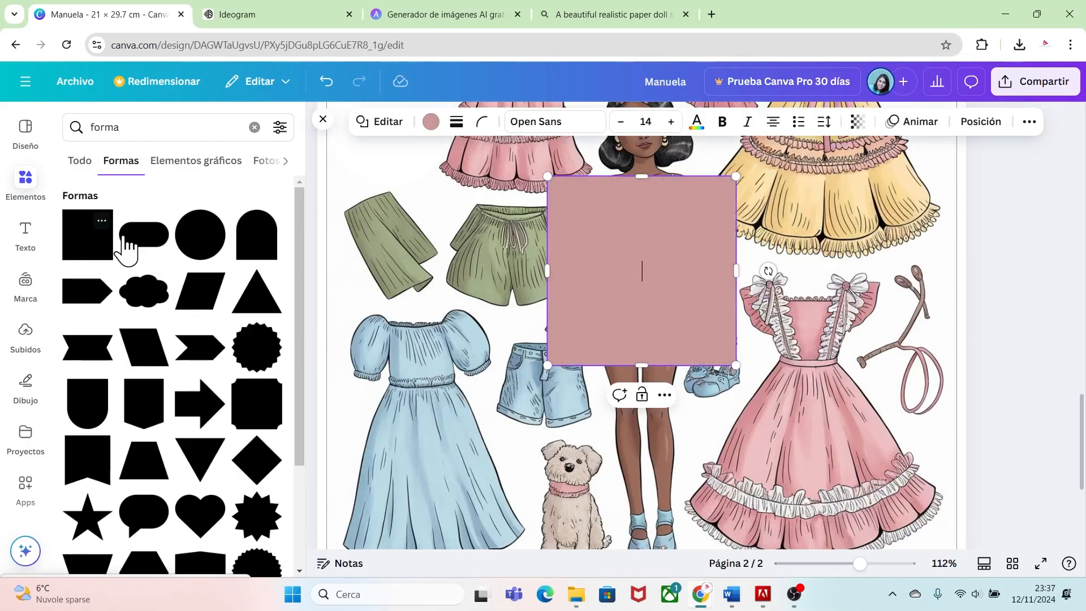
{"action": "left_click_drag", "start_coordinate": [733, 358], "coordinate": [769, 306]}
{"action": "left_click_drag", "start_coordinate": [723, 258], "coordinate": [730, 267]}
{"action": "left_click_drag", "start_coordinate": [746, 313], "coordinate": [745, 316]}
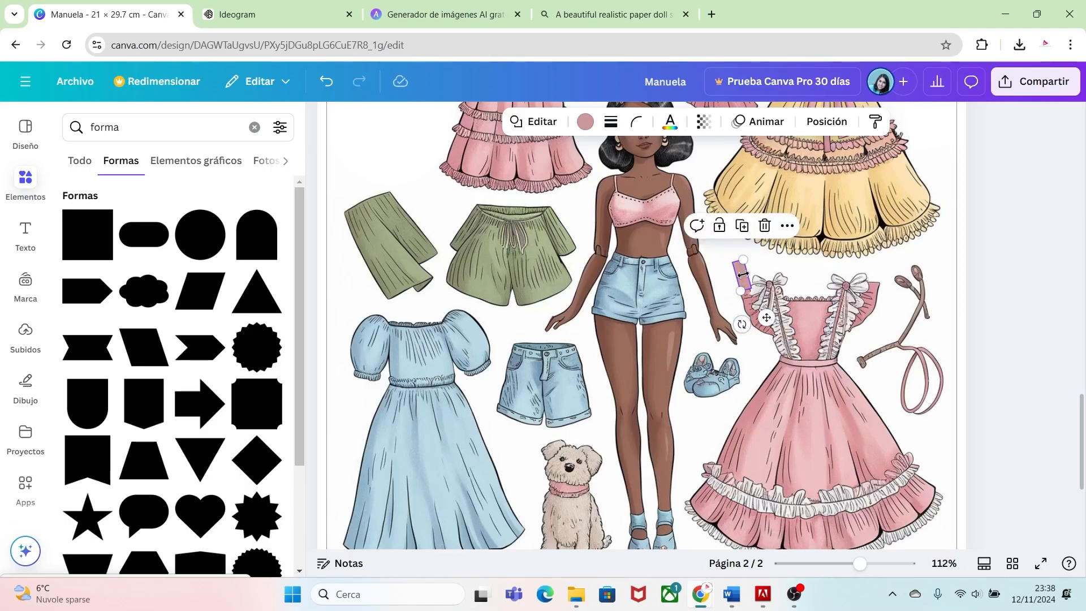
- Fill the small tab white and give it a thin solid black border
{"action": "left_click", "coordinate": [586, 121]}
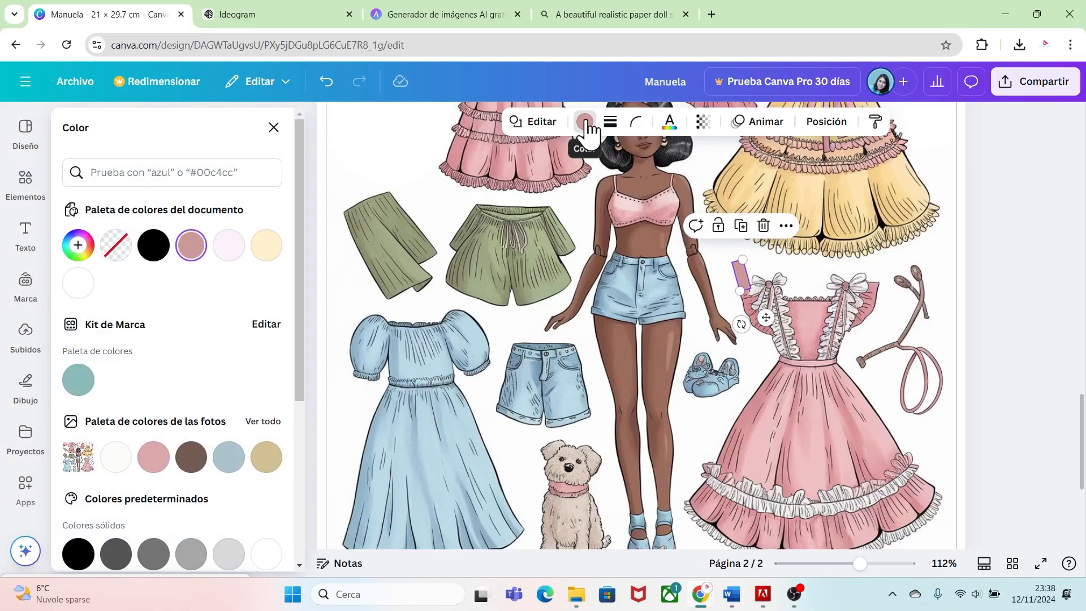
{"action": "left_click", "coordinate": [80, 287]}
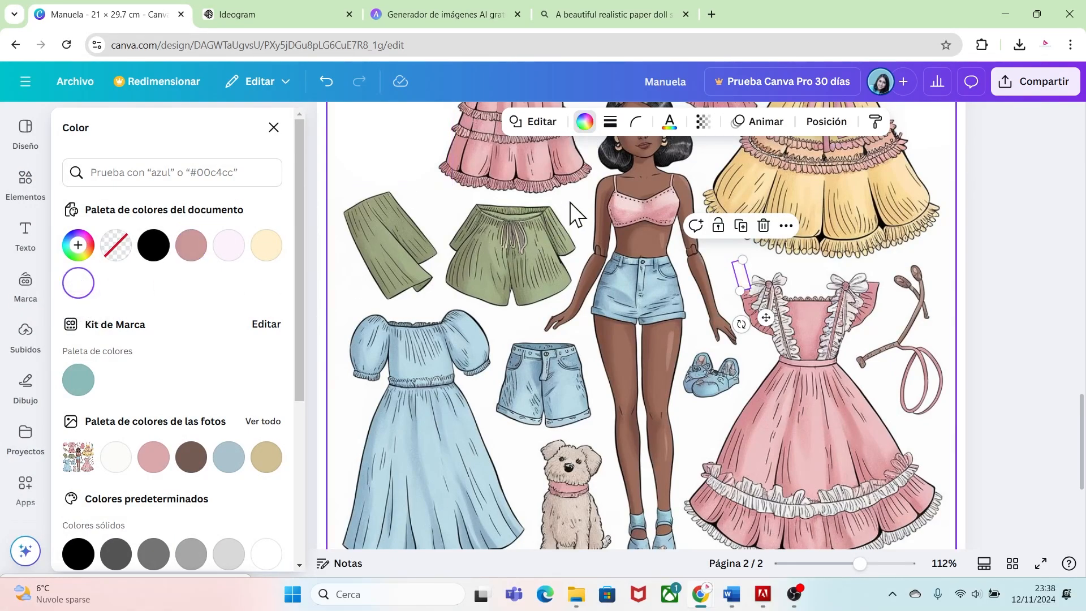
{"action": "left_click", "coordinate": [611, 124]}
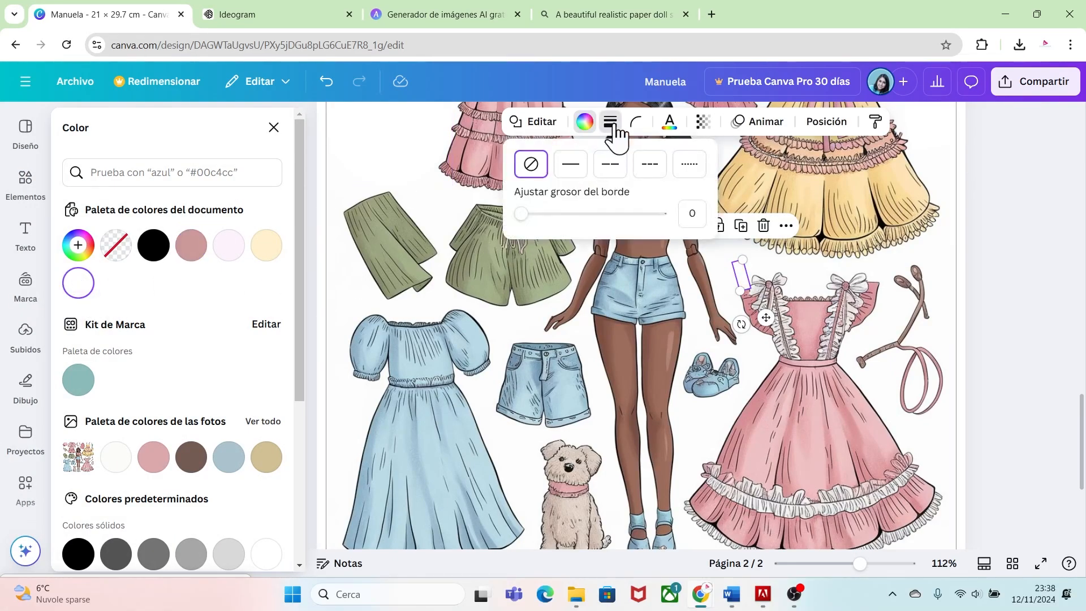
{"action": "left_click", "coordinate": [572, 165]}
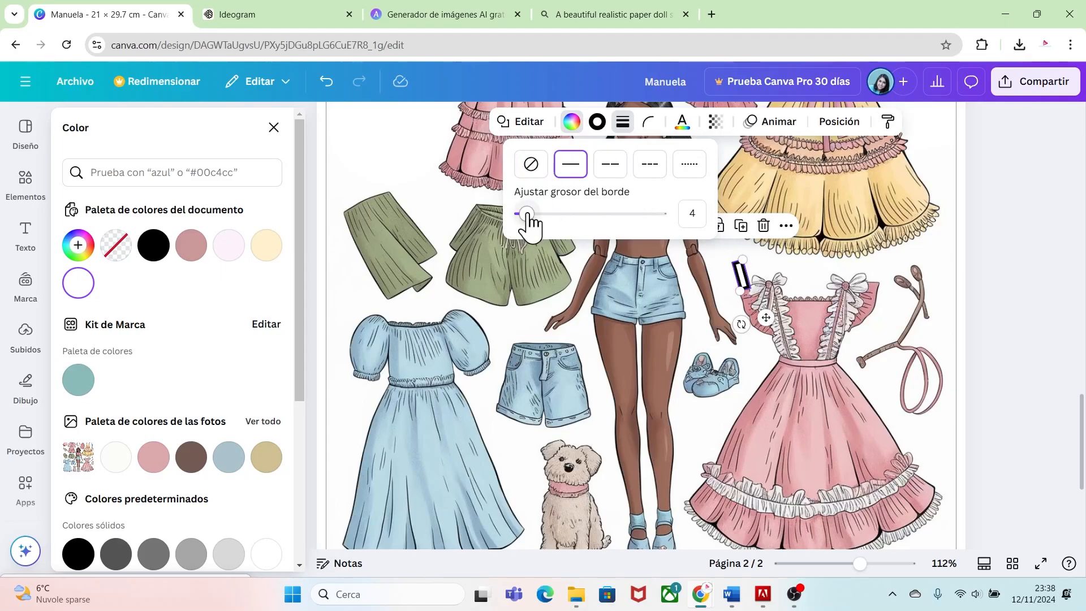
{"action": "left_click_drag", "start_coordinate": [529, 213], "coordinate": [520, 215]}
- Duplicate the white tab and place the copy, tilted the opposite way, above the right shoulder of the pink ruffled dress
{"action": "left_click", "coordinate": [743, 273]}
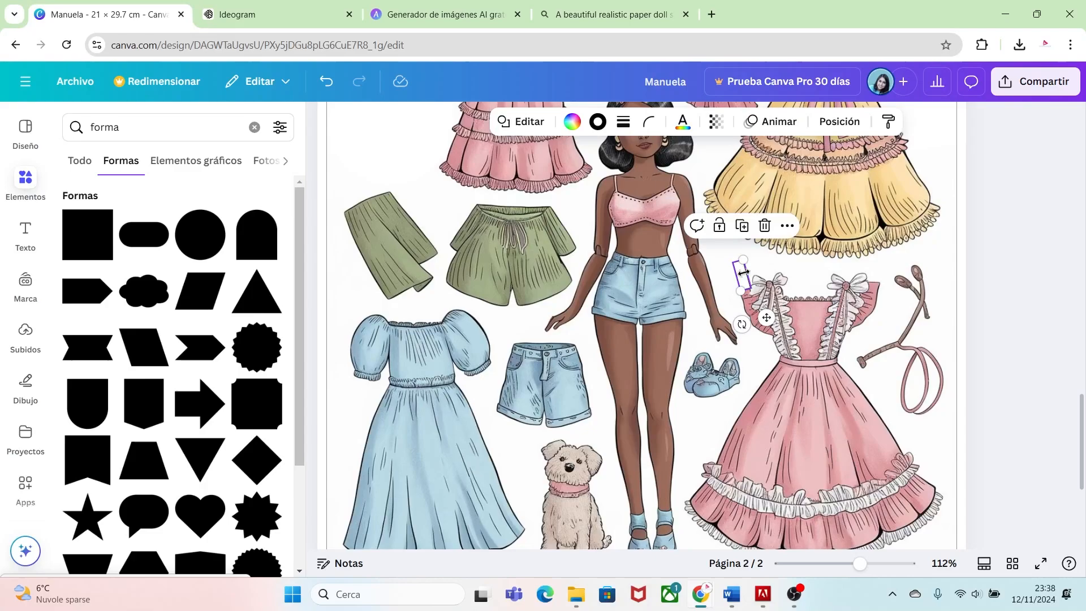
{"action": "key", "text": "ctrl+d"}
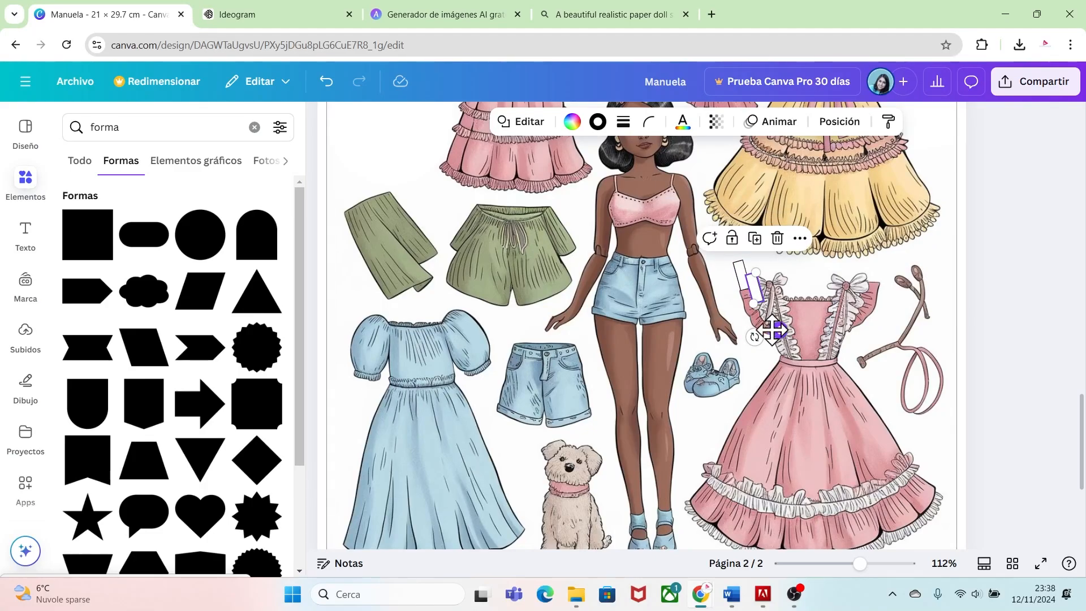
{"action": "left_click_drag", "start_coordinate": [755, 337], "coordinate": [869, 318]}
{"action": "left_click", "coordinate": [984, 352]}
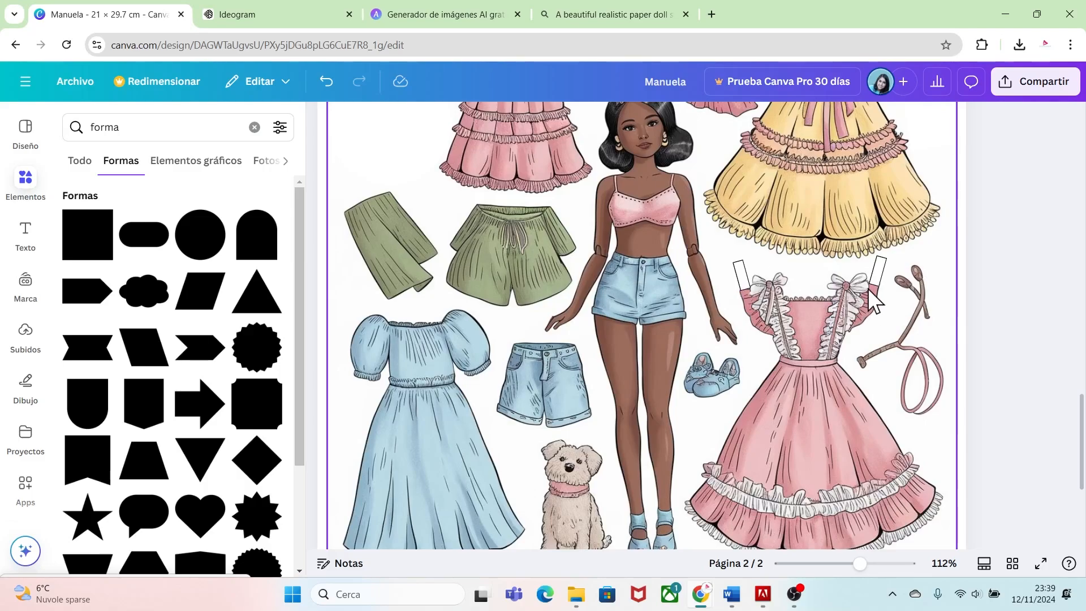
- Add a new blank page after the finished doll sheet
{"action": "left_click_drag", "start_coordinate": [860, 564], "coordinate": [838, 565]}
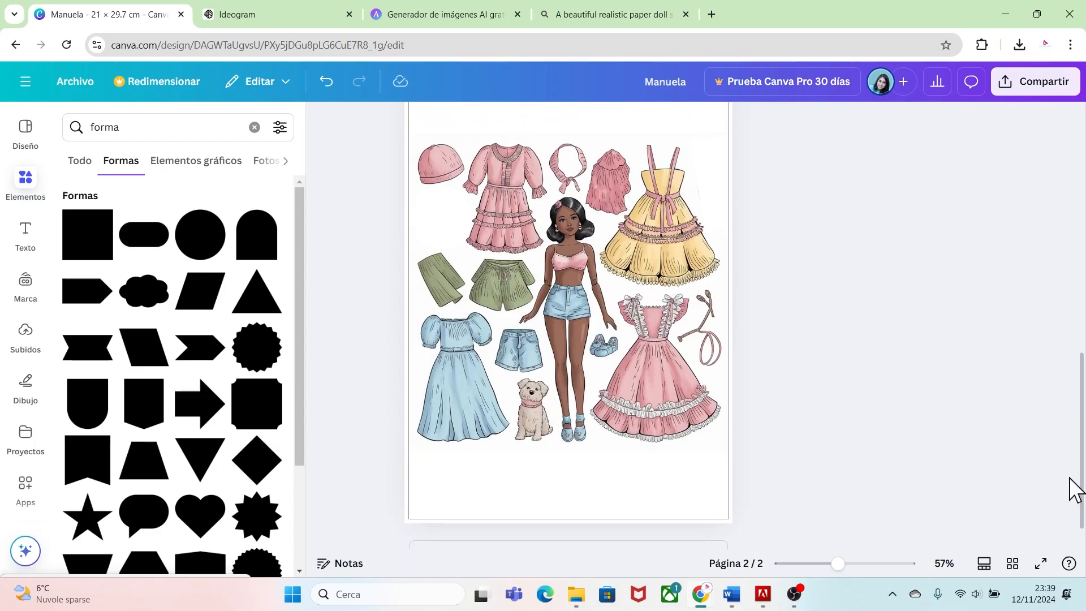
{"action": "scroll", "coordinate": [1072, 489], "scroll_direction": "down", "scroll_amount": 1}
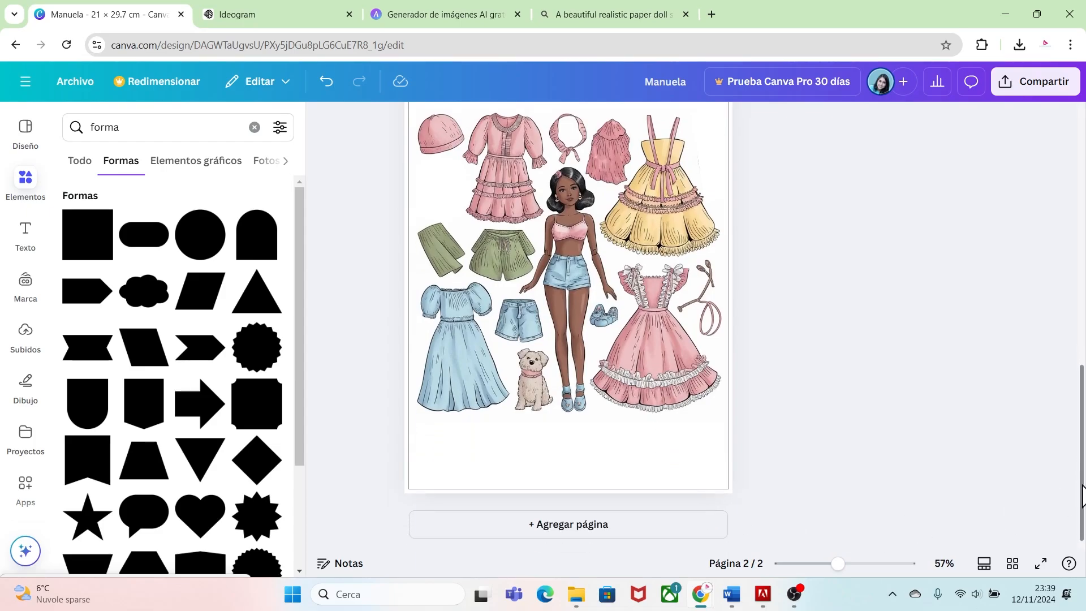
{"action": "left_click", "coordinate": [593, 525]}
{"action": "left_click_drag", "start_coordinate": [1083, 472], "coordinate": [1084, 453]}
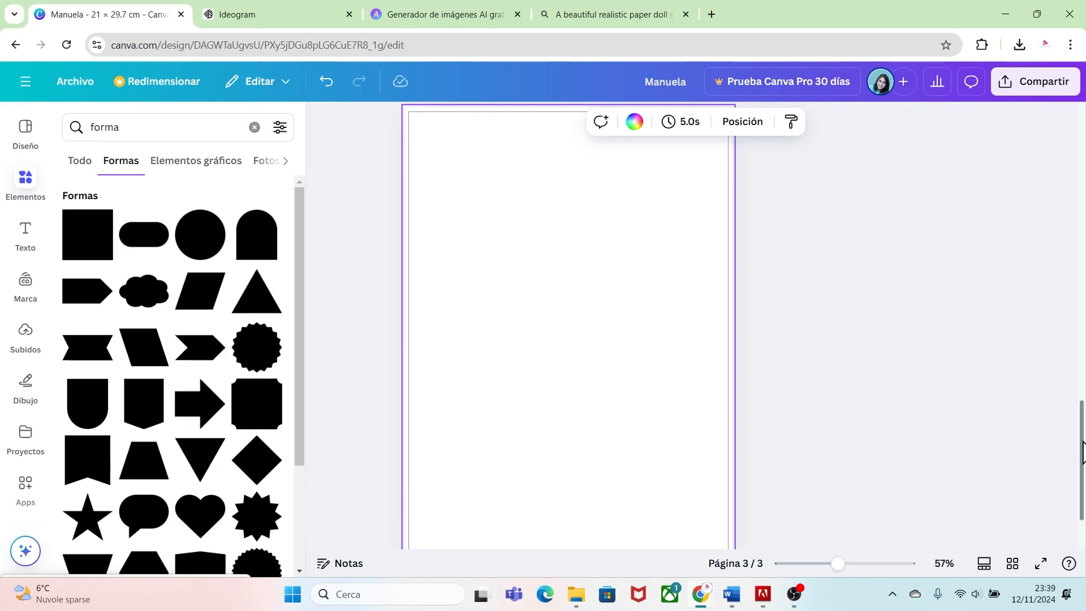
- Insert the uploaded doll sheet with the shaggy black-and-white dog on the new page and enlarge it to the full margin width
{"action": "left_click", "coordinate": [26, 339]}
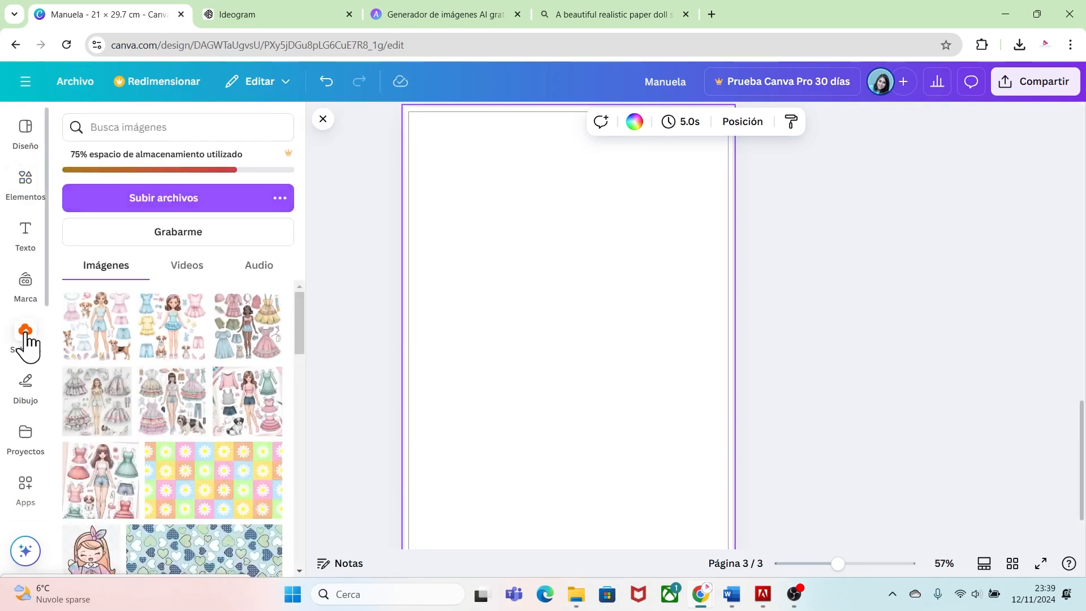
{"action": "left_click", "coordinate": [192, 424]}
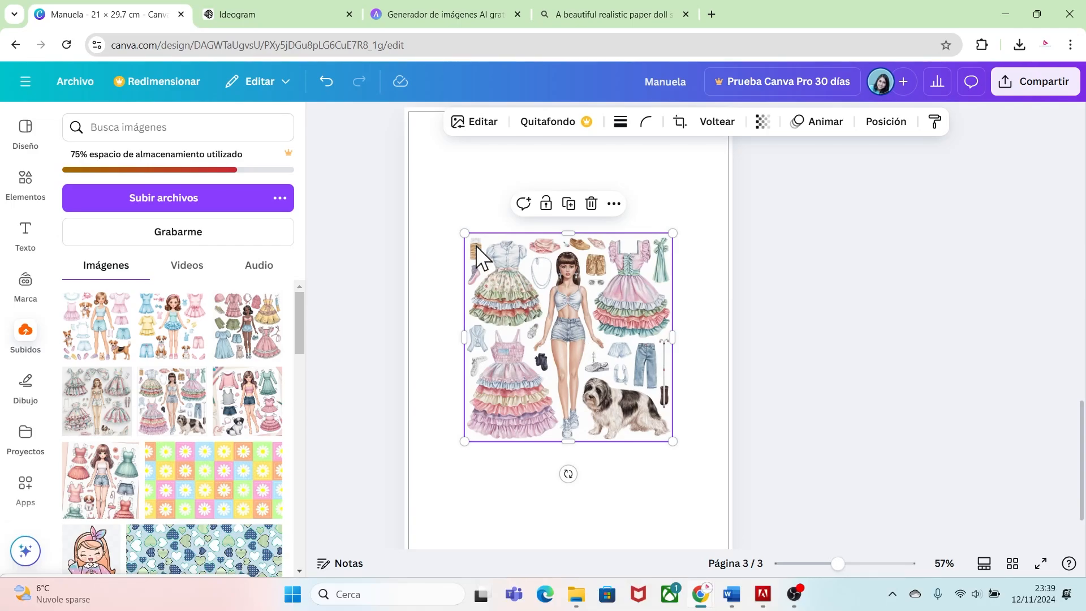
{"action": "left_click_drag", "start_coordinate": [465, 233], "coordinate": [409, 177]}
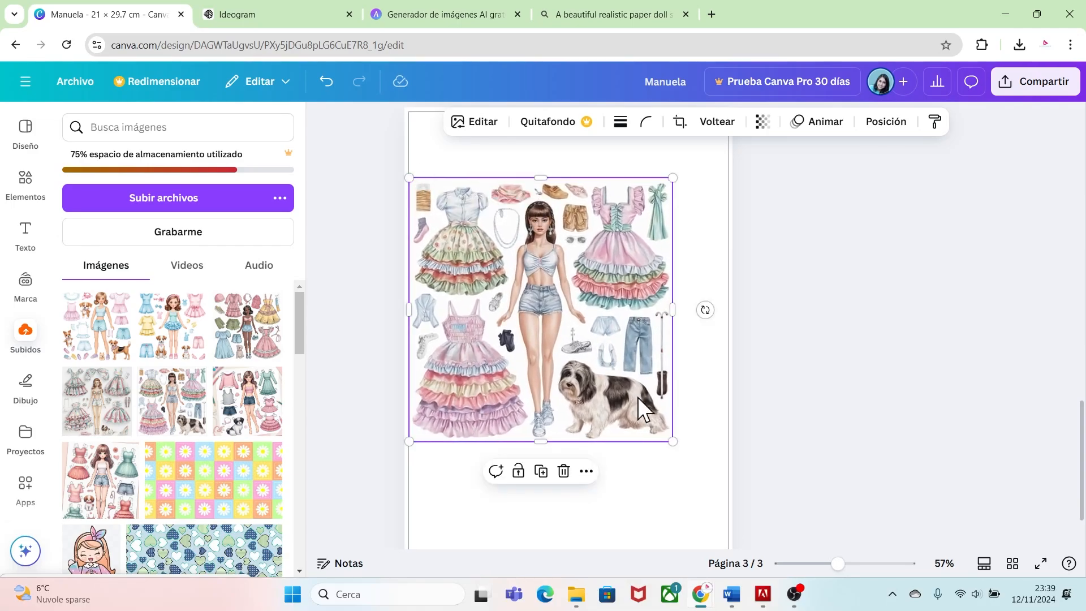
{"action": "left_click_drag", "start_coordinate": [674, 440], "coordinate": [727, 498]}
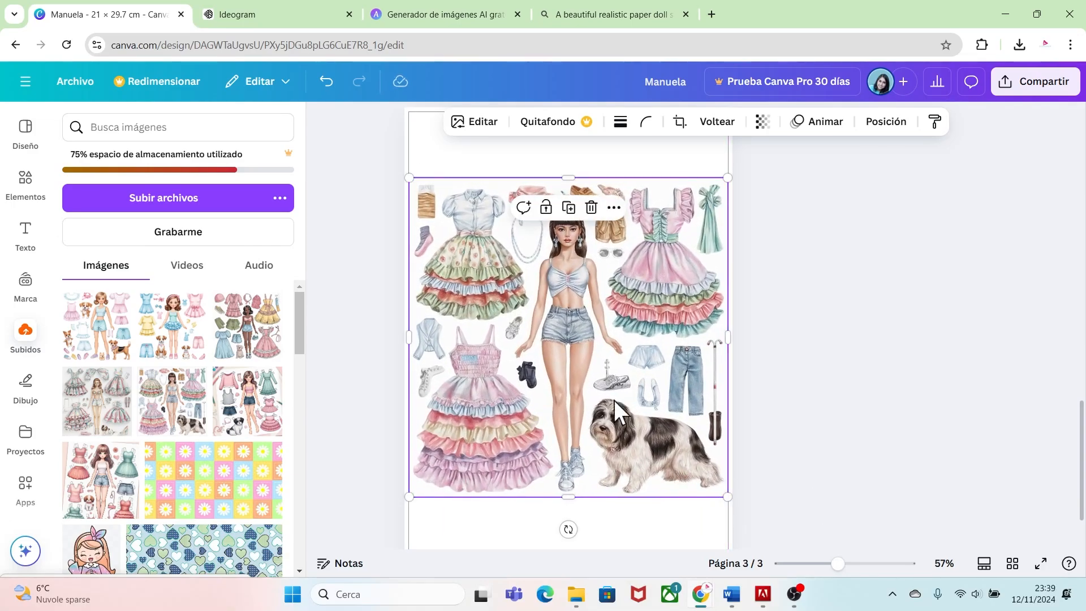
- Add a circle, shrink it to cover small unwanted items on the doll sheet and fill it white
{"action": "left_click_drag", "start_coordinate": [838, 564], "coordinate": [846, 565]}
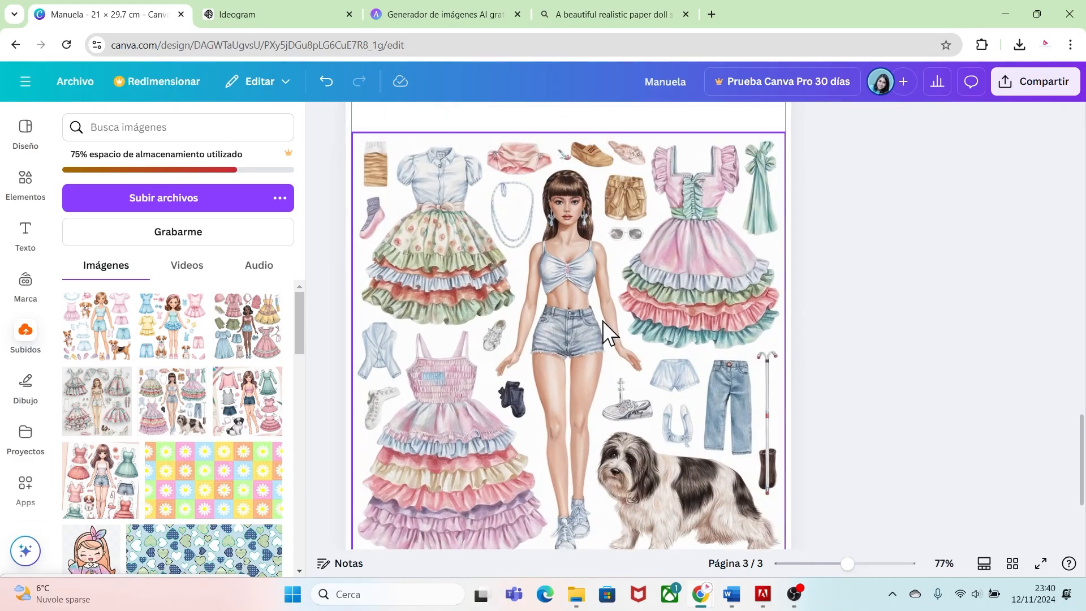
{"action": "left_click", "coordinate": [24, 184]}
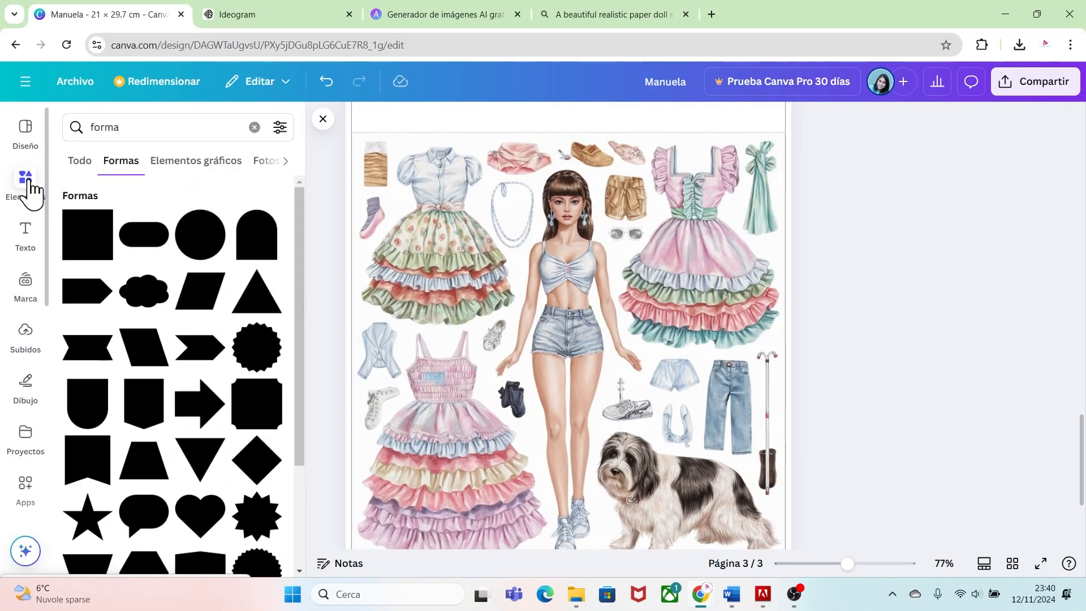
{"action": "left_click", "coordinate": [212, 236]}
{"action": "left_click_drag", "start_coordinate": [634, 414], "coordinate": [578, 358]}
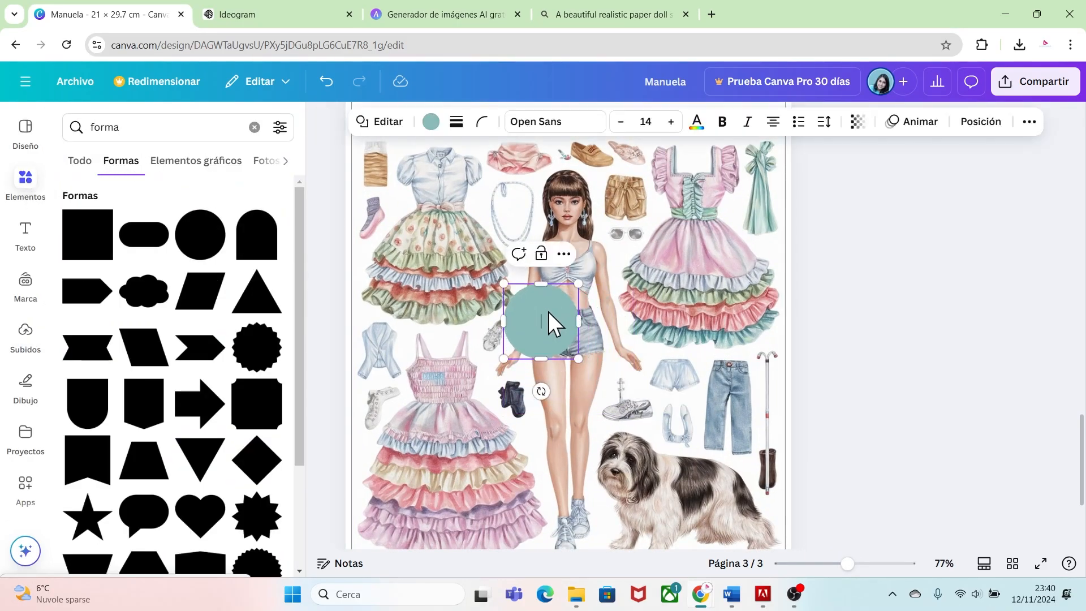
{"action": "left_click_drag", "start_coordinate": [548, 311], "coordinate": [395, 212]}
{"action": "left_click_drag", "start_coordinate": [425, 258], "coordinate": [663, 375]}
{"action": "left_click", "coordinate": [431, 122]}
{"action": "left_click", "coordinate": [78, 282]}
- Adjust the white cover over the light blue shorts beside the jeans so that it hides them completely
{"action": "left_click", "coordinate": [411, 228]}
{"action": "key", "text": "Escape"}
{"action": "left_click_drag", "start_coordinate": [674, 366], "coordinate": [682, 369]}
{"action": "left_click_drag", "start_coordinate": [655, 399], "coordinate": [648, 403]}
{"action": "left_click", "coordinate": [841, 429]}
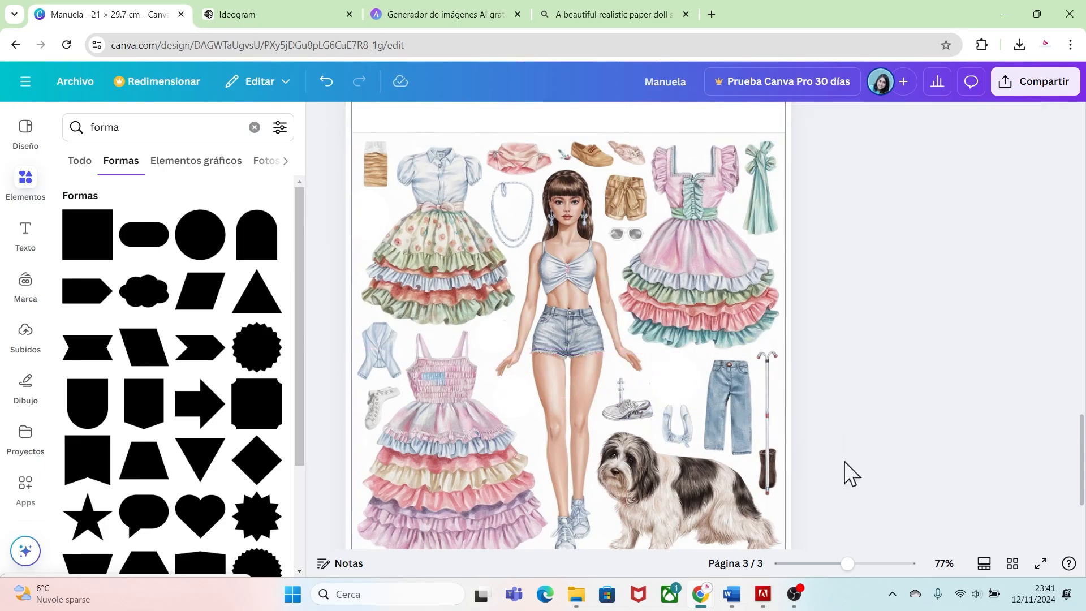
- Add a square, stretch it over the jeans and the light blue item above the dog, and fill it white
{"action": "scroll", "coordinate": [847, 473], "scroll_direction": "down", "scroll_amount": 1}
{"action": "left_click", "coordinate": [94, 249]}
{"action": "left_click_drag", "start_coordinate": [590, 237], "coordinate": [748, 302]}
{"action": "left_click_drag", "start_coordinate": [792, 402], "coordinate": [754, 376]}
{"action": "left_click_drag", "start_coordinate": [707, 271], "coordinate": [707, 278]}
{"action": "left_click_drag", "start_coordinate": [708, 408], "coordinate": [699, 407]}
{"action": "left_click", "coordinate": [431, 122]}
{"action": "left_click", "coordinate": [117, 202]}
{"action": "left_click", "coordinate": [886, 408]}
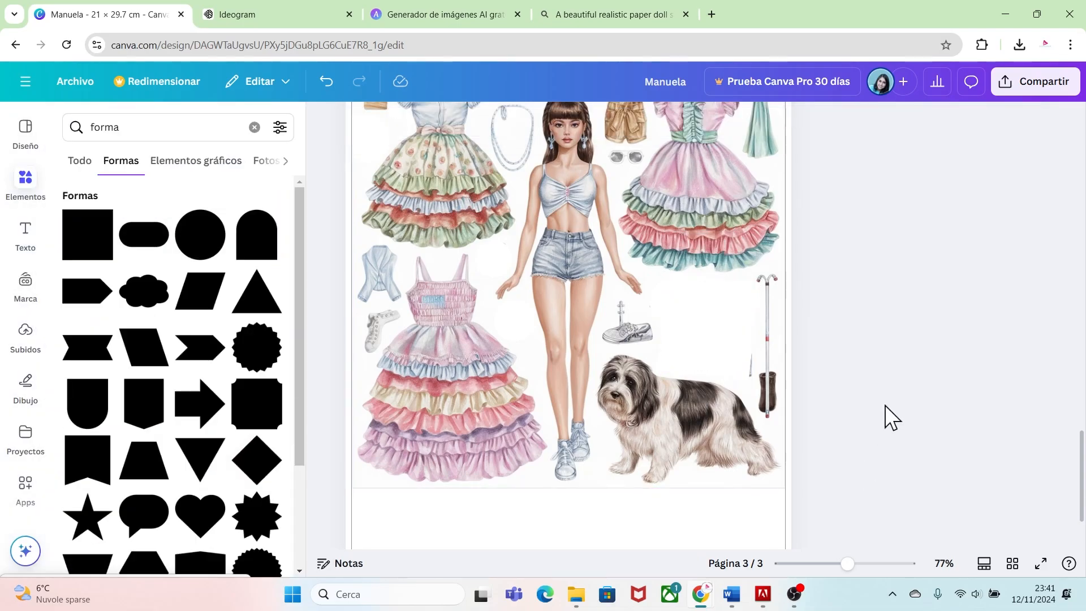
{"action": "left_click", "coordinate": [714, 334]}
{"action": "left_click_drag", "start_coordinate": [748, 381], "coordinate": [755, 382]}
{"action": "left_click", "coordinate": [843, 371]}
- Cover the grey shoe above the dog with an enlarged white shape
{"action": "left_click", "coordinate": [374, 153]}
{"action": "left_click_drag", "start_coordinate": [374, 149], "coordinate": [625, 323]}
{"action": "left_click_drag", "start_coordinate": [651, 346], "coordinate": [662, 357]}
{"action": "left_click", "coordinate": [914, 399]}
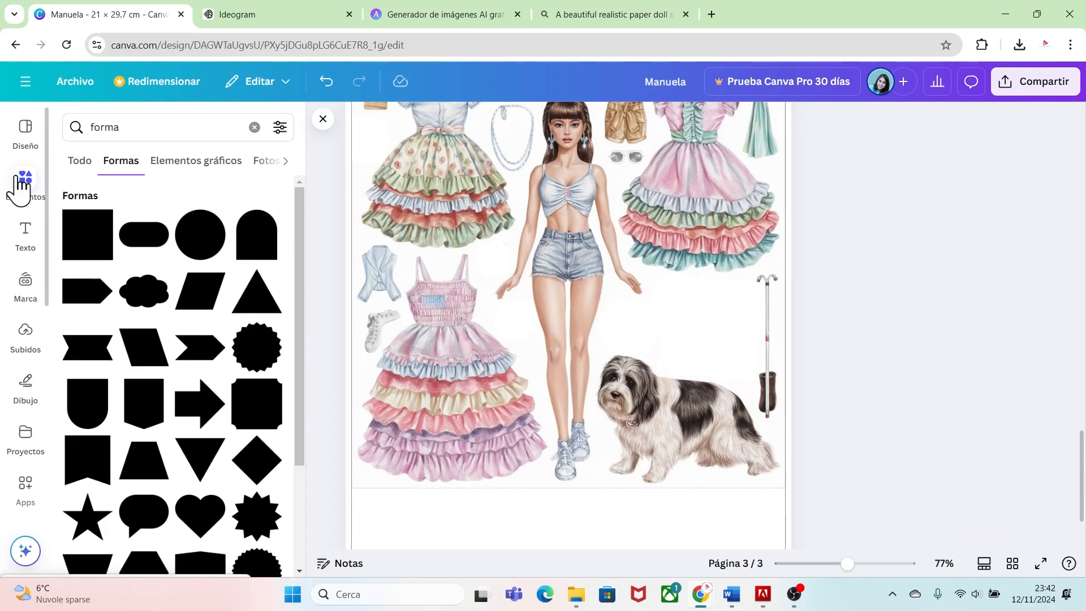
- Search the graphic elements for "bolsa" and add the pink handbag with the purple motif
{"action": "left_click", "coordinate": [80, 161]}
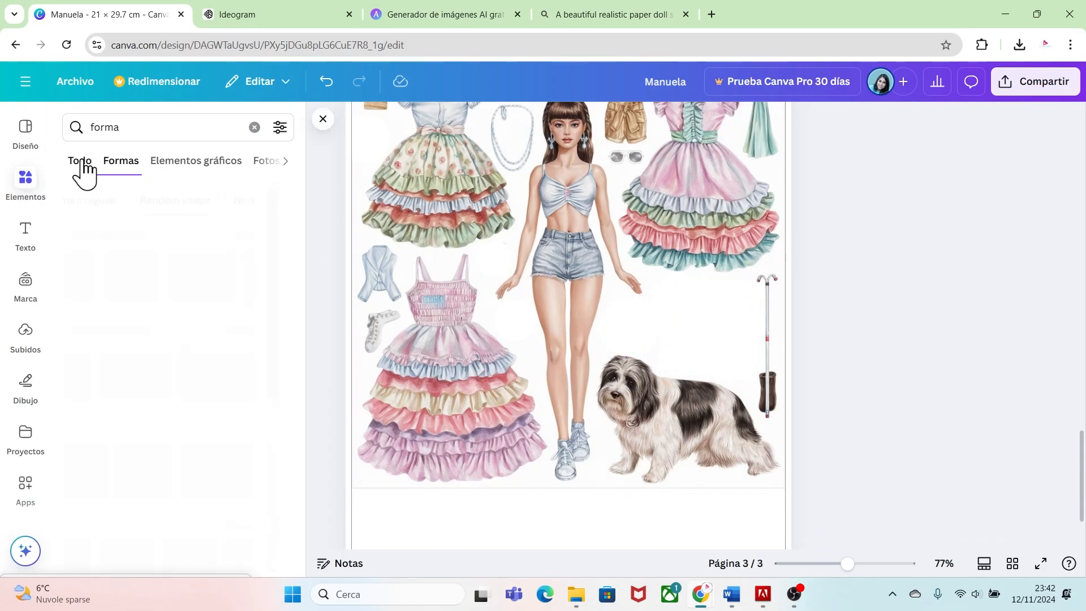
{"action": "left_click", "coordinate": [92, 136]}
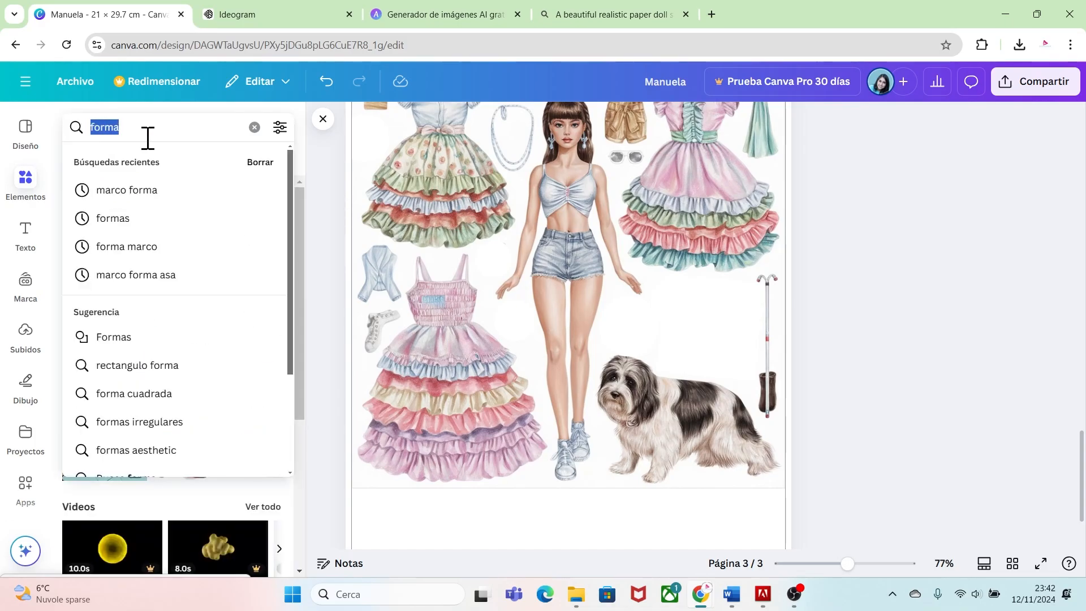
{"action": "type", "text": "bolsa"}
{"action": "key", "text": "Return"}
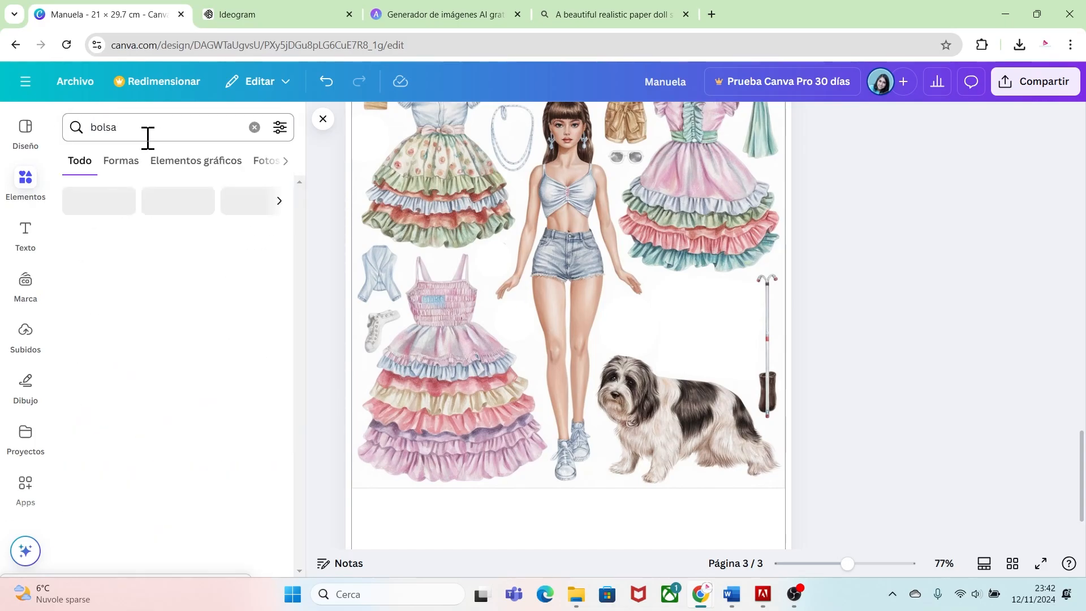
{"action": "left_click", "coordinate": [263, 236]}
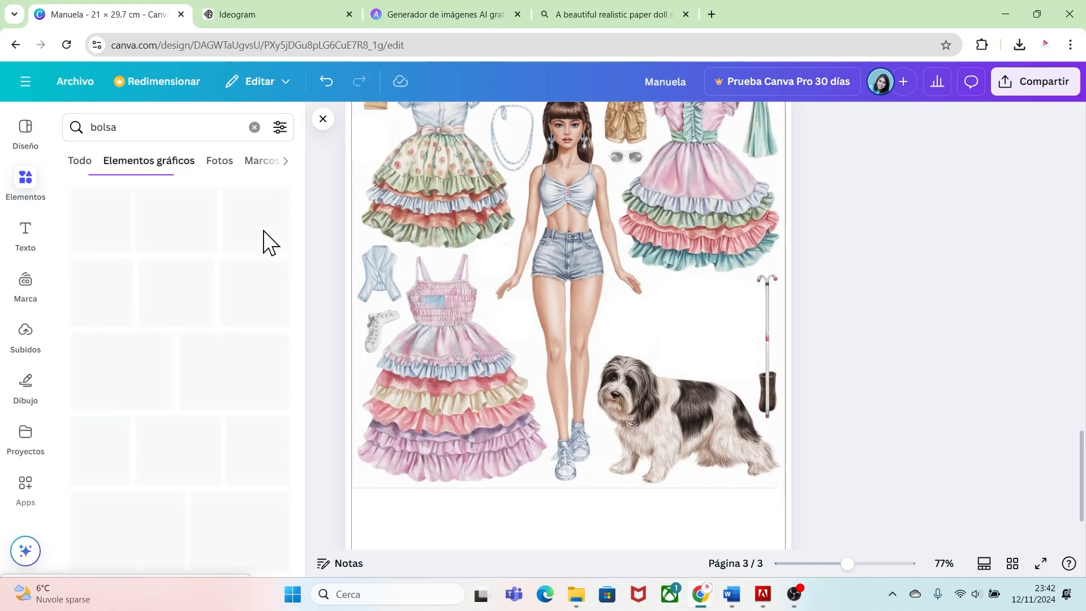
{"action": "scroll", "coordinate": [300, 246], "scroll_direction": "down", "scroll_amount": 5}
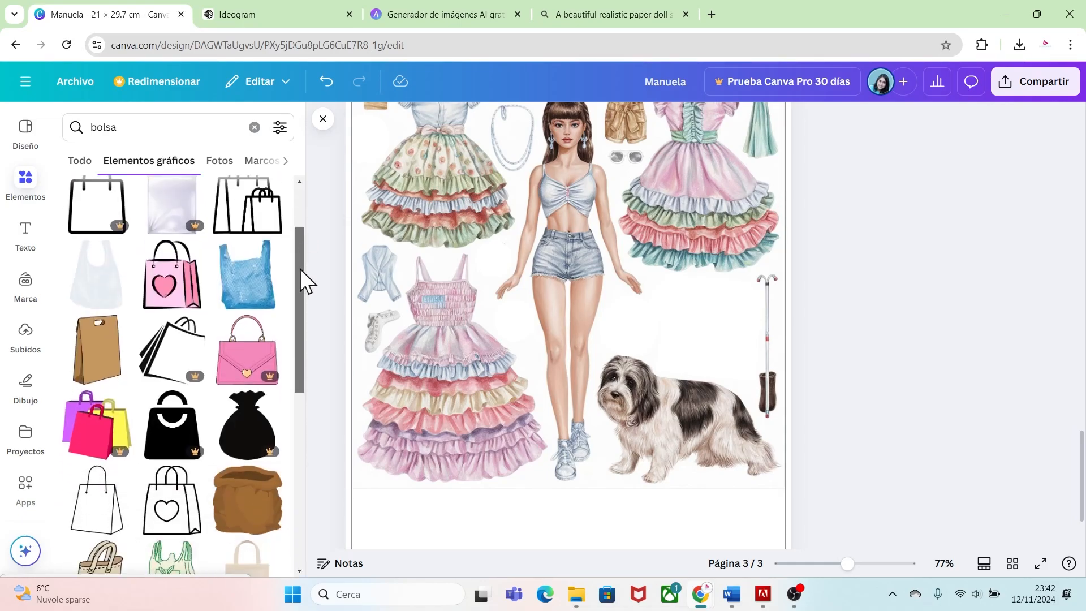
{"action": "left_click_drag", "start_coordinate": [302, 341], "coordinate": [302, 393]}
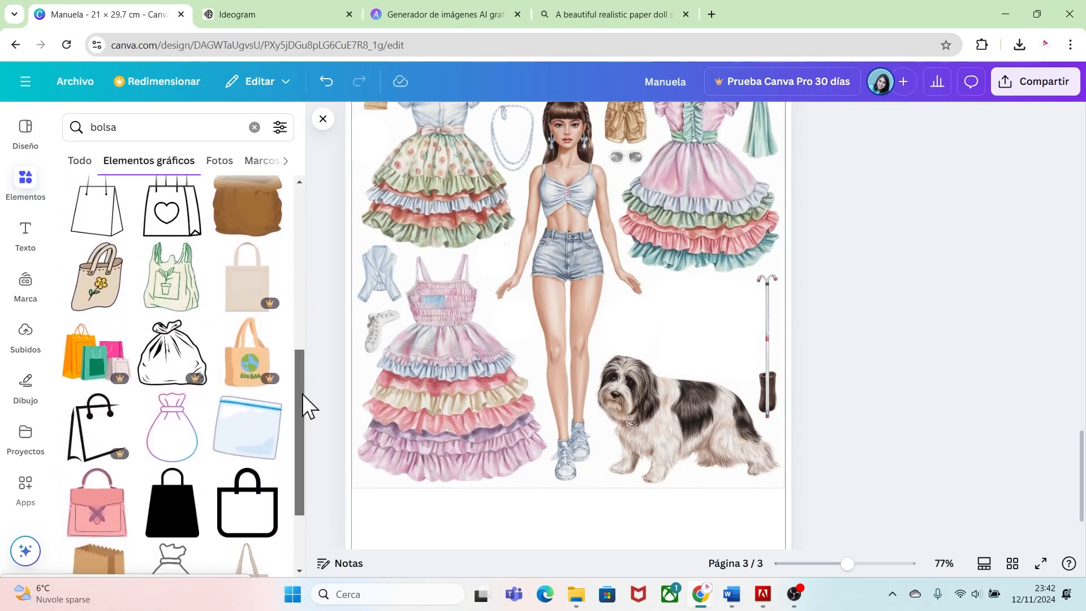
{"action": "left_click", "coordinate": [113, 524]}
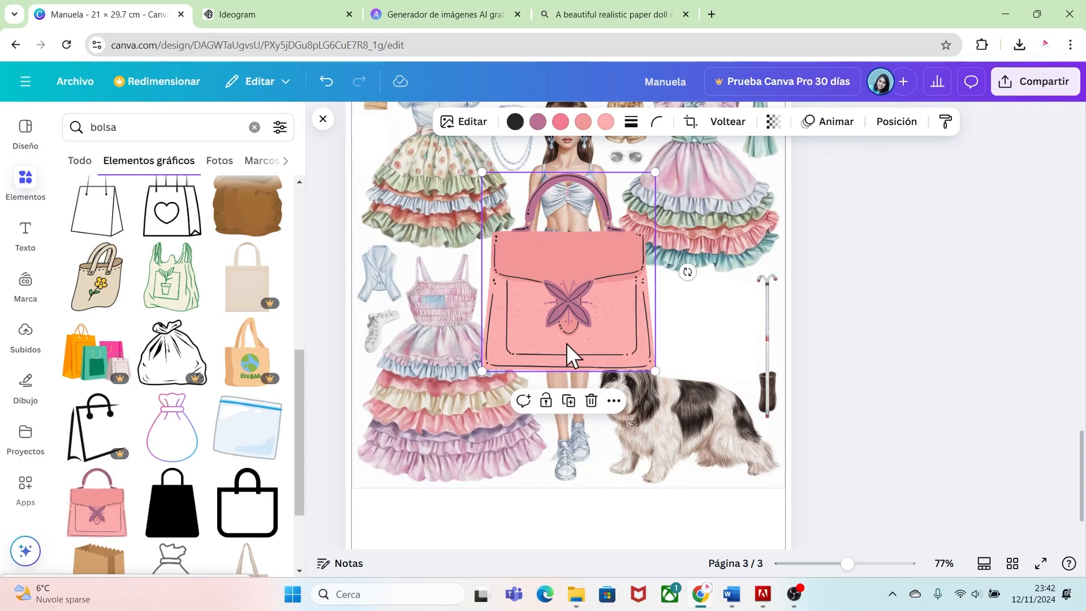
- Shrink the pink handbag, tilt it slightly and place it in the empty space above the dog
{"action": "left_click_drag", "start_coordinate": [654, 371], "coordinate": [562, 263]}
{"action": "mouse_move", "coordinate": [521, 232]}
{"action": "left_mouse_down"}
{"action": "mouse_move", "coordinate": [550, 231]}
{"action": "mouse_move", "coordinate": [534, 232]}
{"action": "left_mouse_up"}
{"action": "left_click_drag", "start_coordinate": [574, 264], "coordinate": [661, 329]}
{"action": "mouse_move", "coordinate": [660, 372]}
{"action": "left_mouse_down"}
{"action": "mouse_move", "coordinate": [652, 382]}
{"action": "mouse_move", "coordinate": [655, 353]}
{"action": "left_mouse_up"}
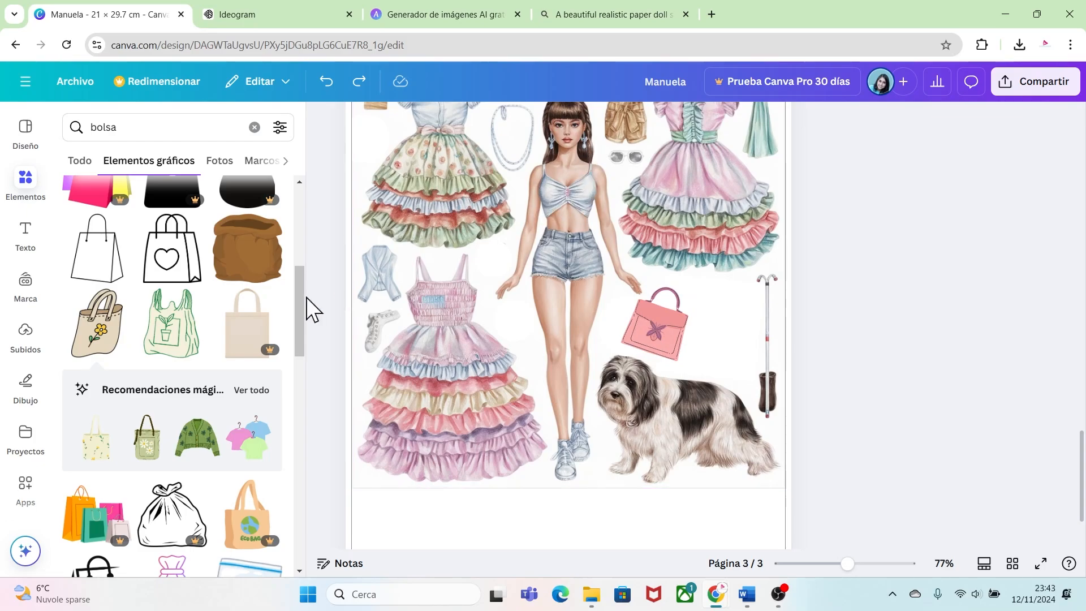
- Search the graphic elements for "aretes" and add the irregular gold hoop earrings
{"action": "left_click_drag", "start_coordinate": [298, 294], "coordinate": [305, 206]}
{"action": "left_click", "coordinate": [149, 126]}
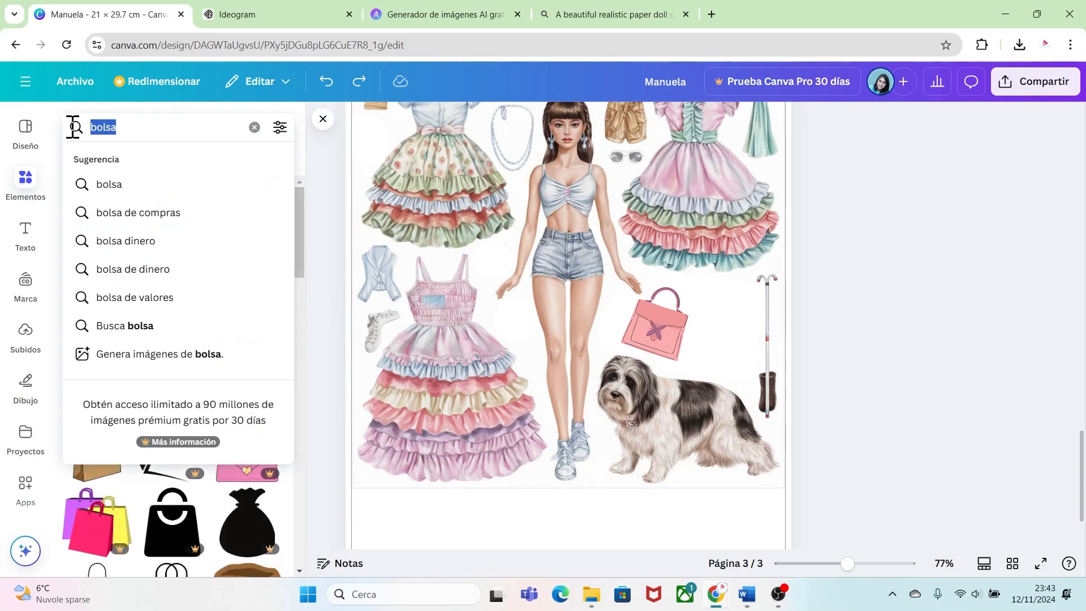
{"action": "key", "text": "BackSpace"}
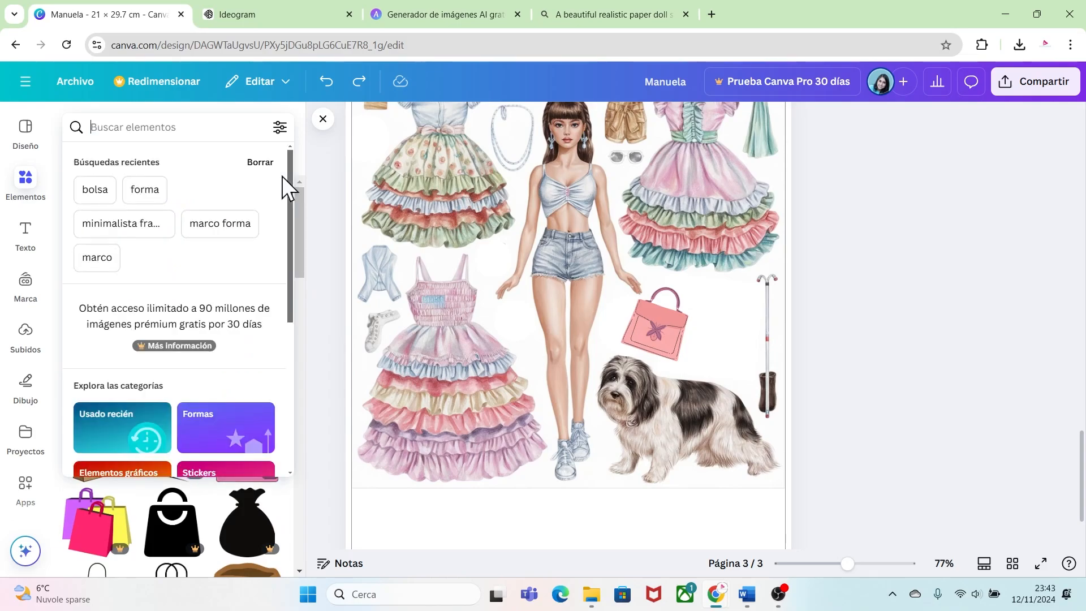
{"action": "type", "text": "aretes"}
{"action": "left_click", "coordinate": [283, 185]}
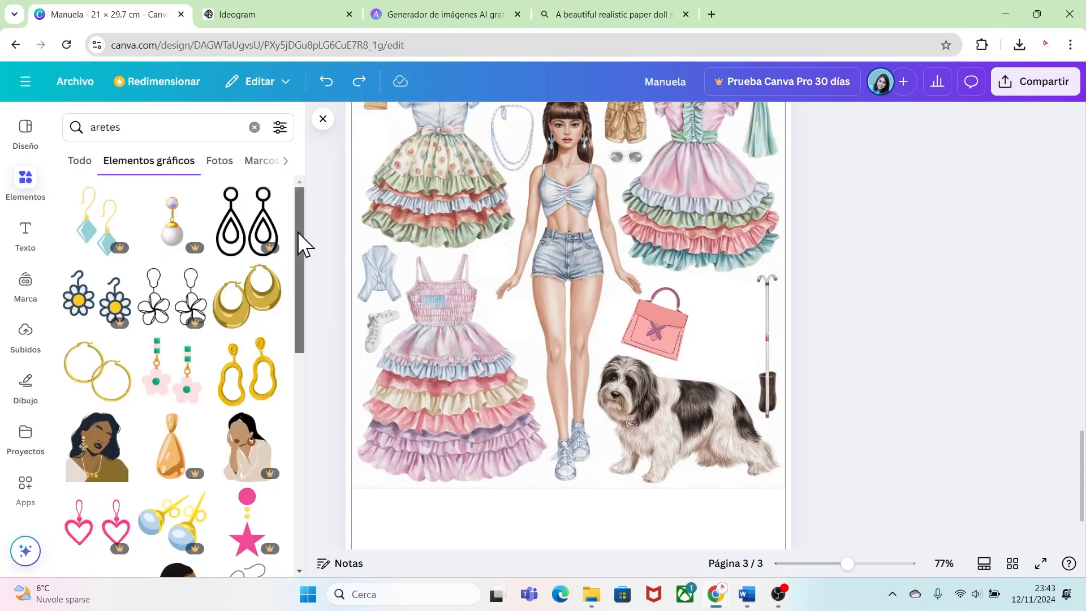
{"action": "left_click_drag", "start_coordinate": [298, 232], "coordinate": [303, 243]}
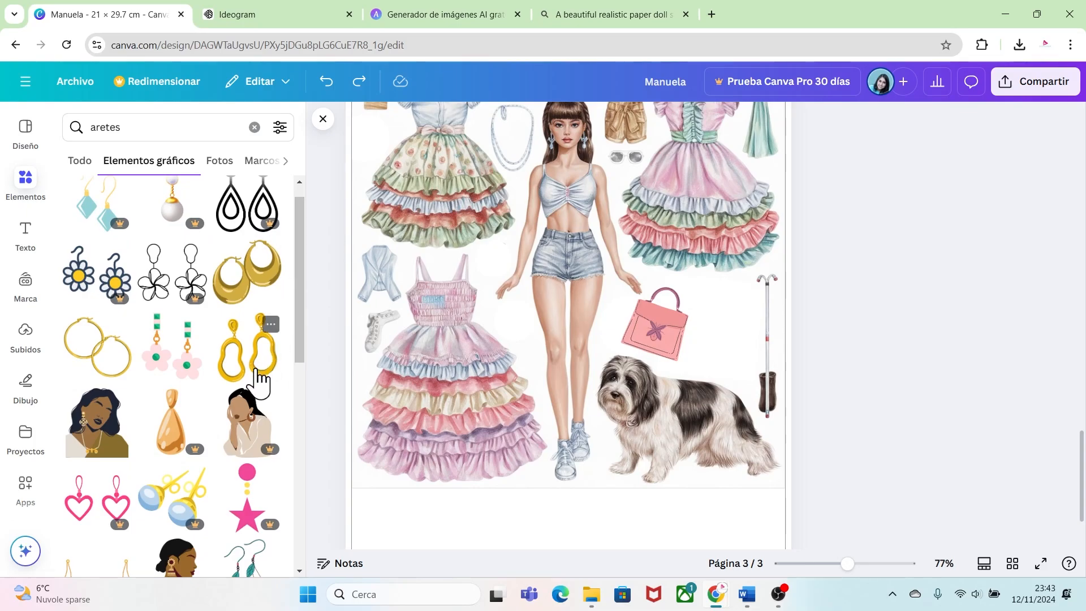
{"action": "left_click", "coordinate": [271, 377]}
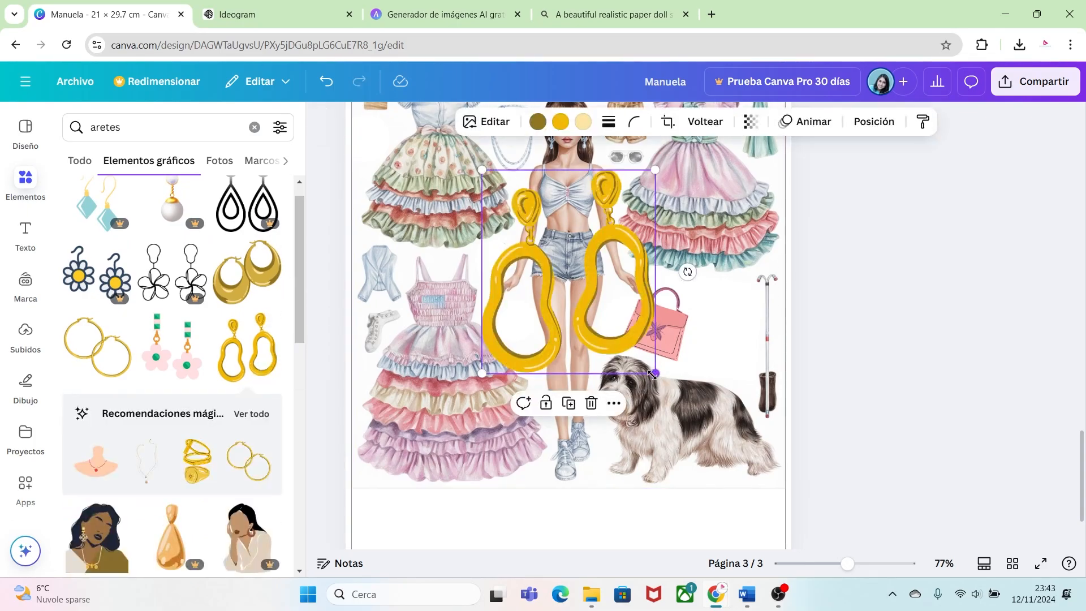
- Shrink the gold earrings to the doll's scale and place them beside the pink handbag
{"action": "left_click_drag", "start_coordinate": [653, 374], "coordinate": [536, 235]}
{"action": "left_click_drag", "start_coordinate": [1081, 444], "coordinate": [1082, 433]}
{"action": "left_click_drag", "start_coordinate": [523, 244], "coordinate": [582, 199]}
{"action": "left_click_drag", "start_coordinate": [596, 244], "coordinate": [701, 353]}
- Add the pink flower earrings with green stones, shrink them and place them beside the gold earrings
{"action": "left_click", "coordinate": [190, 368]}
{"action": "left_click_drag", "start_coordinate": [654, 417], "coordinate": [511, 265]}
{"action": "left_click_drag", "start_coordinate": [492, 253], "coordinate": [734, 355]}
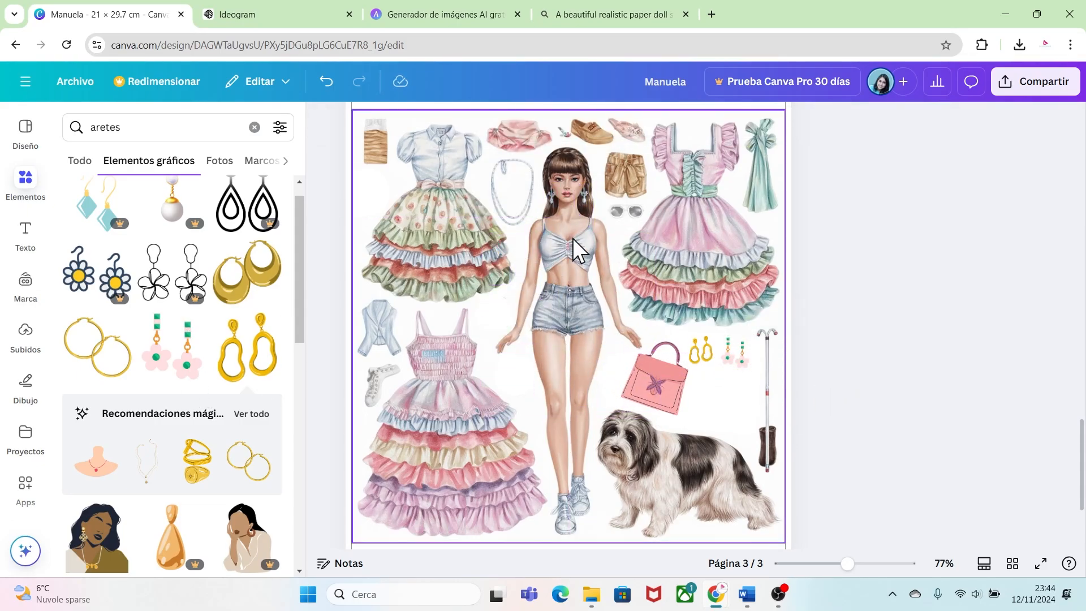
- Search for "collares", add the gold necklace with the oval pendant, and place it at a small size below the earrings
{"action": "left_click", "coordinate": [92, 134]}
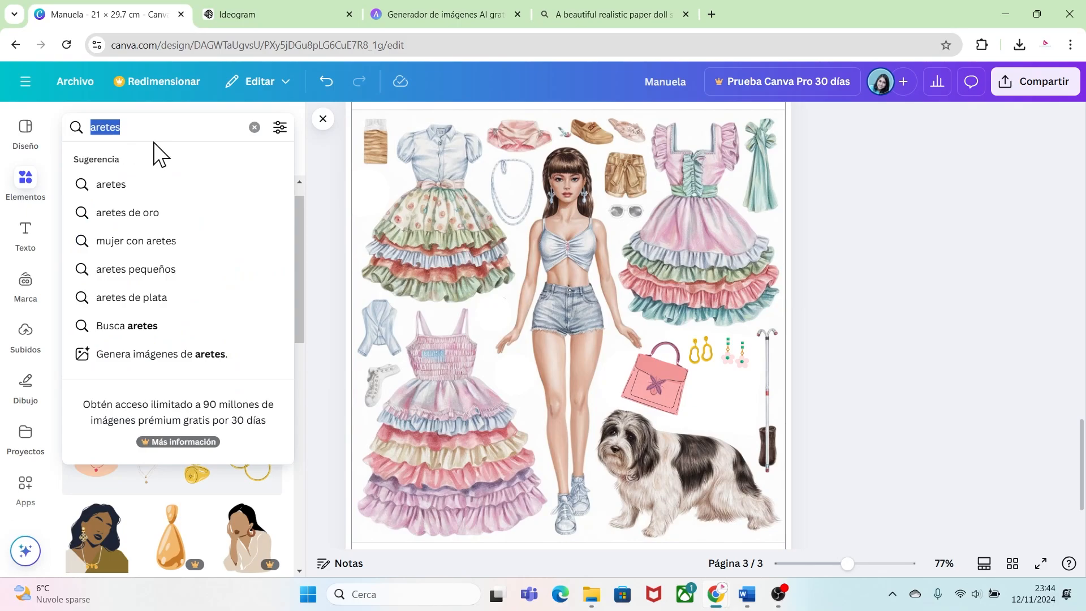
{"action": "type", "text": "collares"}
{"action": "key", "text": "Return"}
{"action": "scroll", "coordinate": [303, 274], "scroll_direction": "down", "scroll_amount": 3}
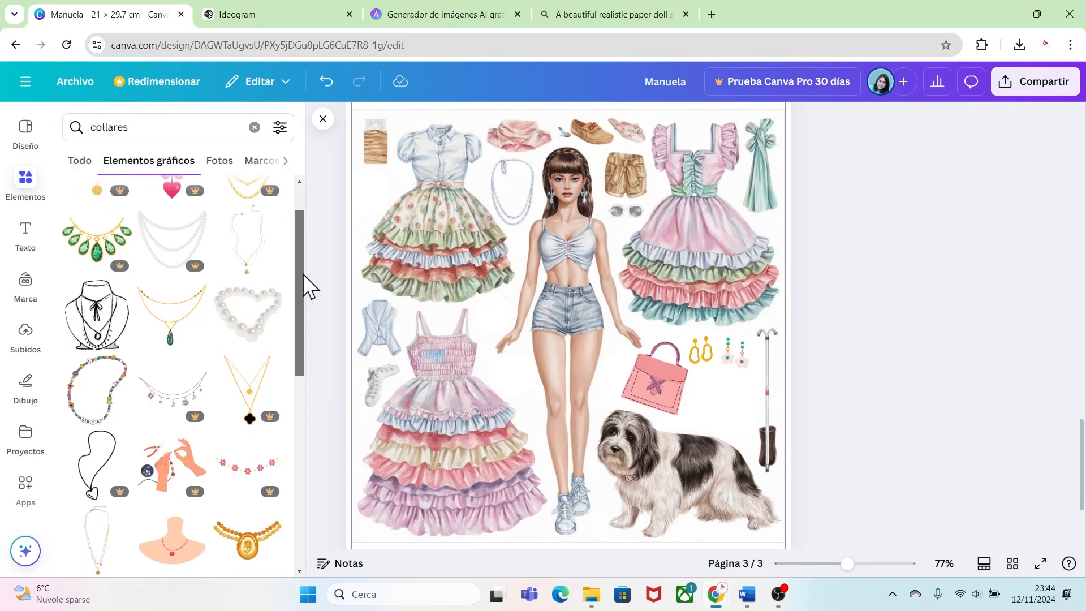
{"action": "scroll", "coordinate": [303, 276], "scroll_direction": "down", "scroll_amount": 3}
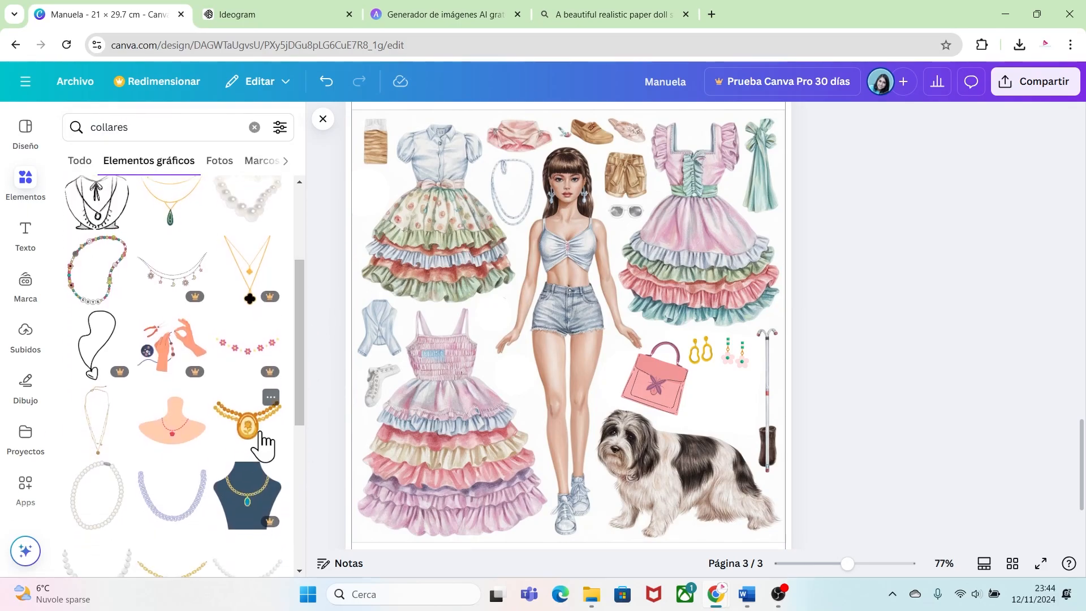
{"action": "left_click", "coordinate": [249, 439]}
{"action": "left_click_drag", "start_coordinate": [563, 334], "coordinate": [562, 230]}
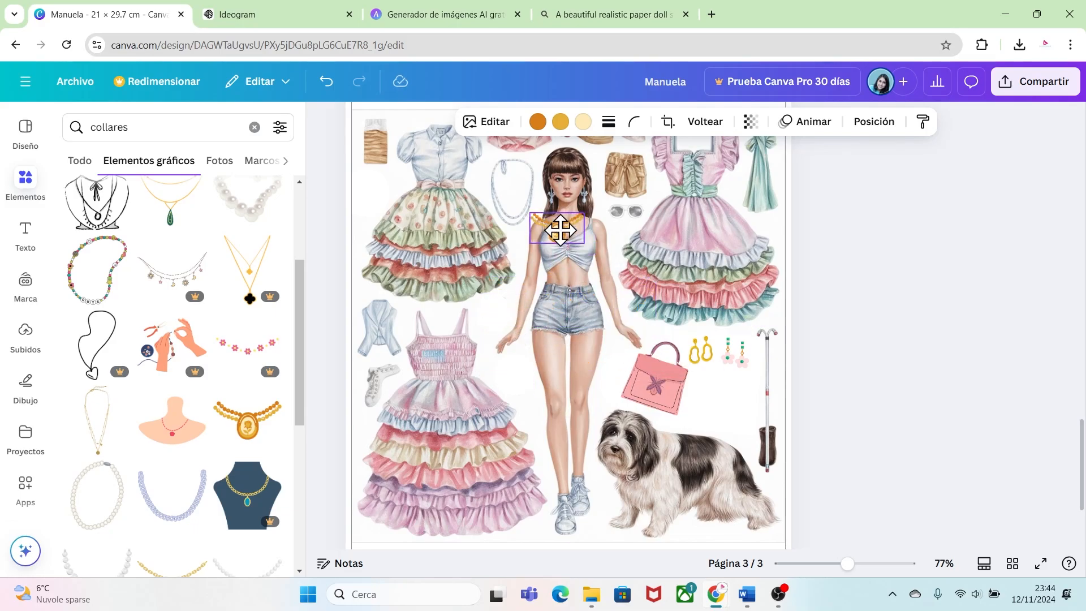
{"action": "left_click_drag", "start_coordinate": [628, 248], "coordinate": [720, 399]}
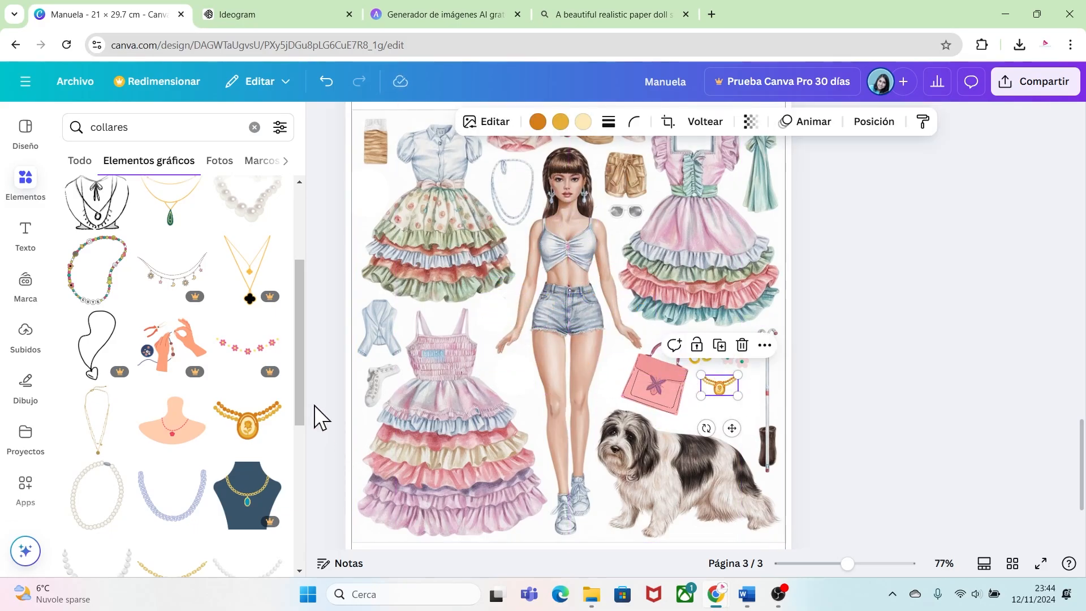
- Add the lavender bead necklace from the search results, shrink it and place it below the gold pendant necklace
{"action": "scroll", "coordinate": [305, 449], "scroll_direction": "down", "scroll_amount": 2}
{"action": "left_click_drag", "start_coordinate": [300, 439], "coordinate": [300, 458]}
{"action": "left_click", "coordinate": [177, 382]}
{"action": "left_click_drag", "start_coordinate": [655, 391], "coordinate": [541, 308]}
{"action": "left_click_drag", "start_coordinate": [508, 297], "coordinate": [578, 245]}
{"action": "left_click_drag", "start_coordinate": [613, 257], "coordinate": [721, 417]}
{"action": "left_click", "coordinate": [353, 407]}
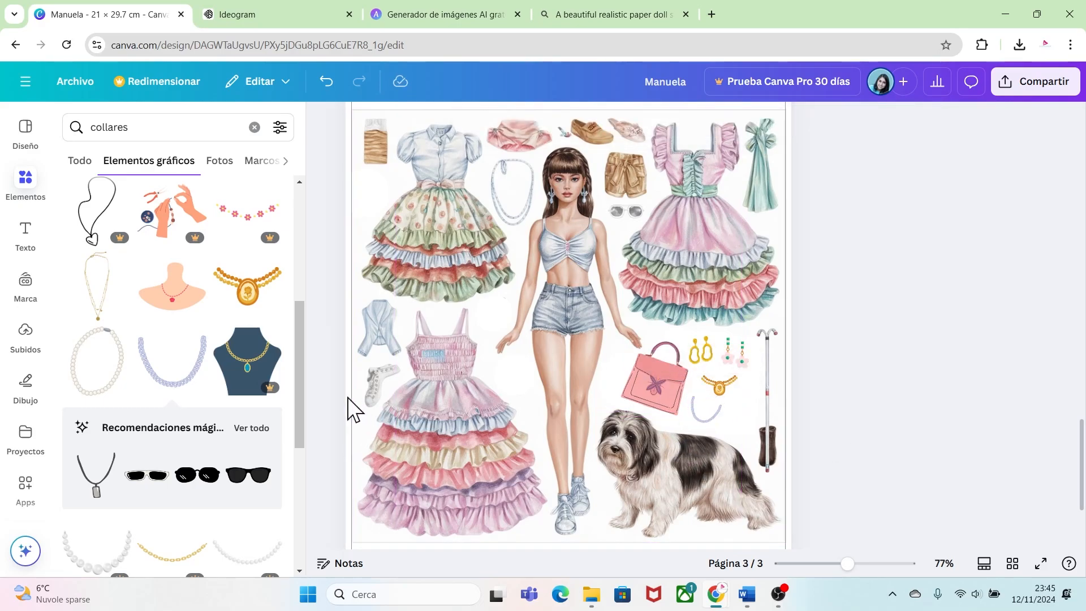
- Add the yellow flower necklace, shrink it, rotate it about -35° and place it beside the lavender necklace
{"action": "left_click_drag", "start_coordinate": [300, 337], "coordinate": [317, 457]}
{"action": "left_click", "coordinate": [171, 349]}
{"action": "left_click_drag", "start_coordinate": [655, 364], "coordinate": [546, 316]}
{"action": "left_click_drag", "start_coordinate": [529, 303], "coordinate": [742, 424]}
{"action": "left_click_drag", "start_coordinate": [726, 459], "coordinate": [755, 472]}
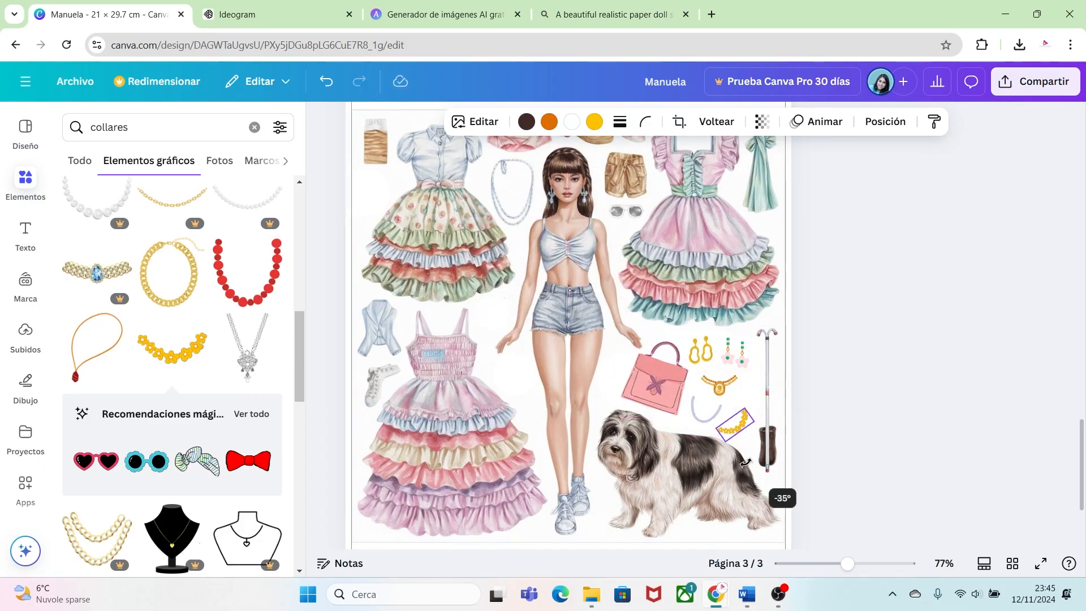
{"action": "left_click_drag", "start_coordinate": [740, 430], "coordinate": [740, 421]}
{"action": "left_click", "coordinate": [847, 403]}
- Apply the Tundra filter from the Cool group to the pink handbag
{"action": "left_click", "coordinate": [655, 391]}
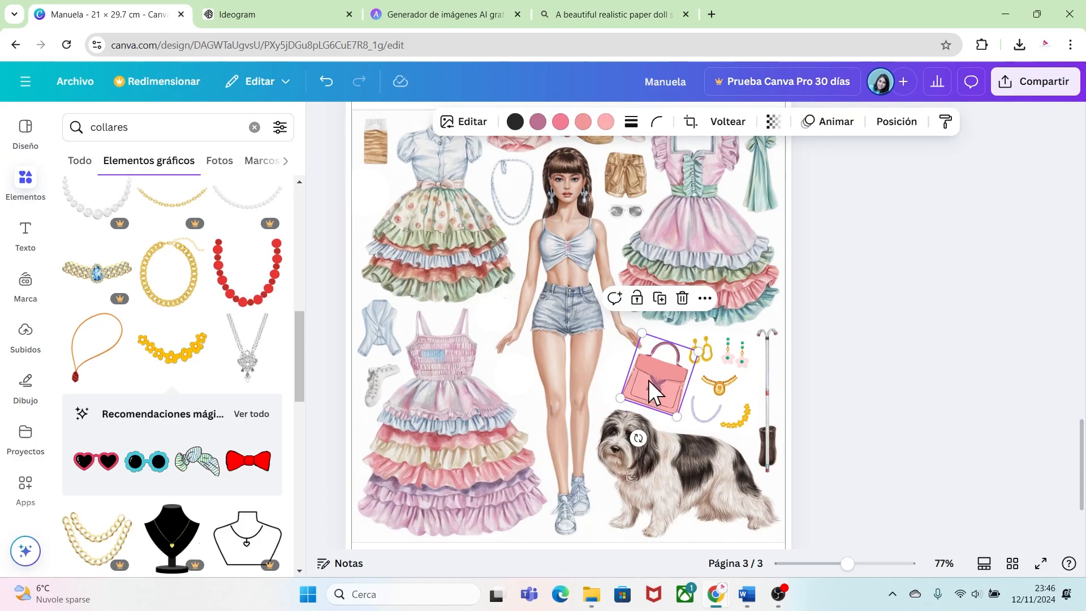
{"action": "left_click", "coordinate": [475, 123]}
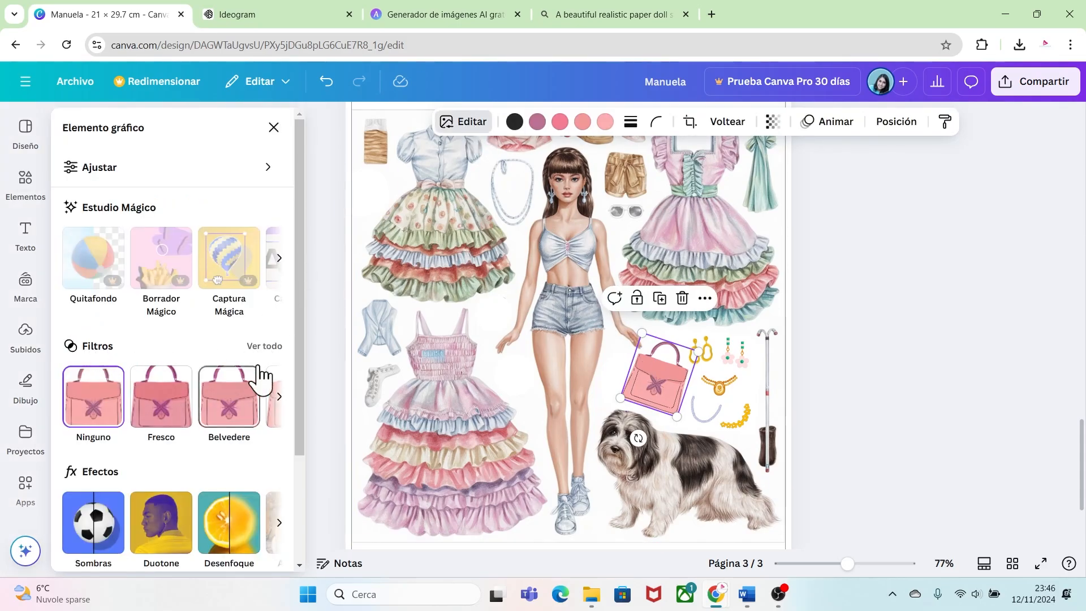
{"action": "left_click", "coordinate": [265, 346]}
{"action": "scroll", "coordinate": [303, 219], "scroll_direction": "down", "scroll_amount": 2}
{"action": "left_click_drag", "start_coordinate": [303, 219], "coordinate": [322, 317]}
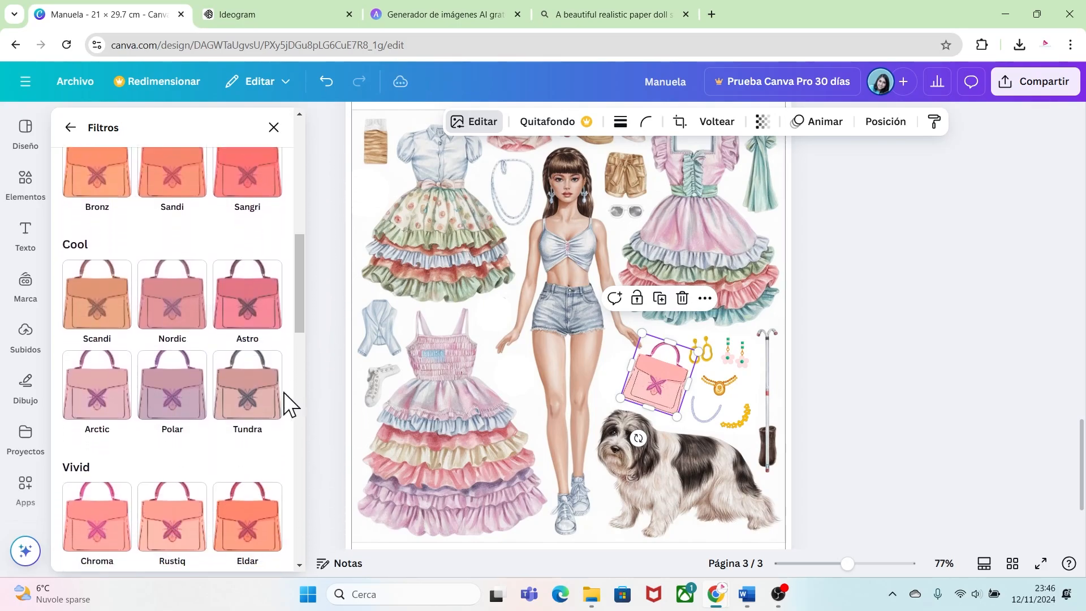
{"action": "left_click", "coordinate": [249, 398]}
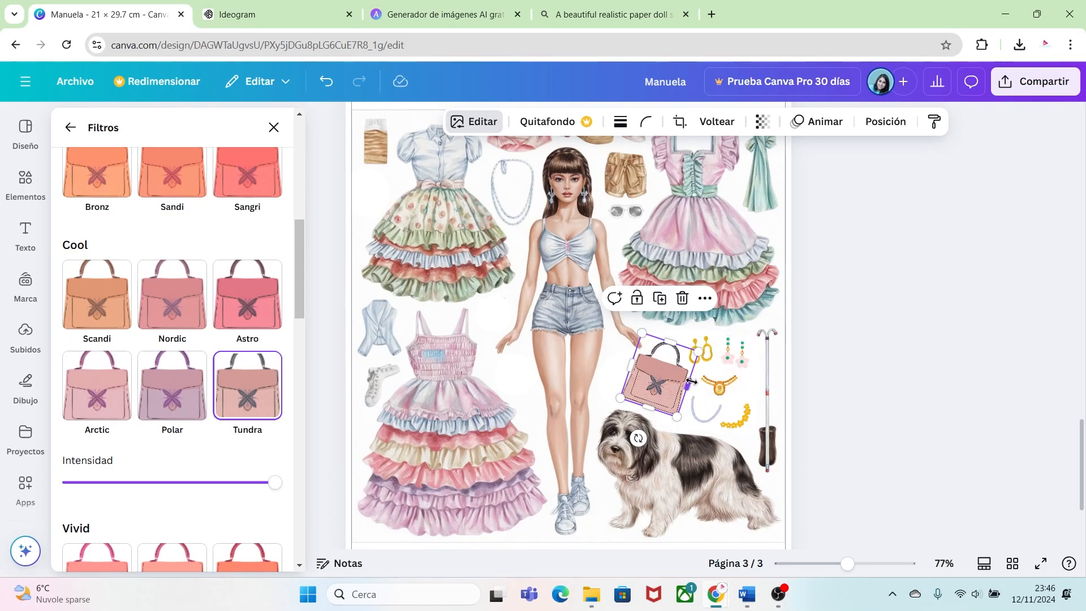
- Apply the Nordic filter to the yellow flower necklace
{"action": "left_click", "coordinate": [746, 433]}
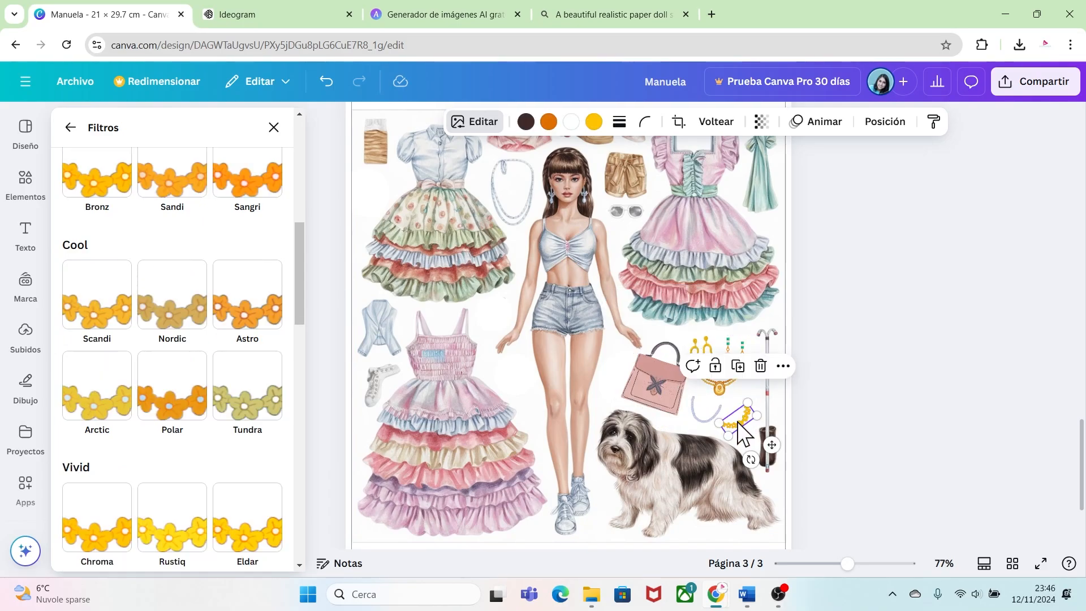
{"action": "left_click", "coordinate": [195, 305]}
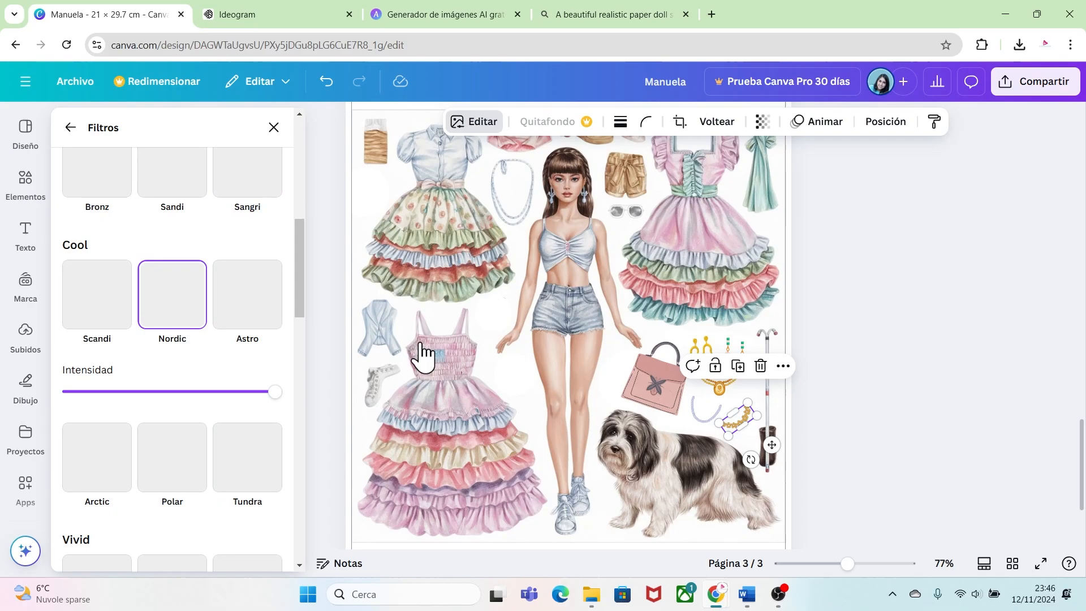
{"action": "left_click", "coordinate": [847, 427]}
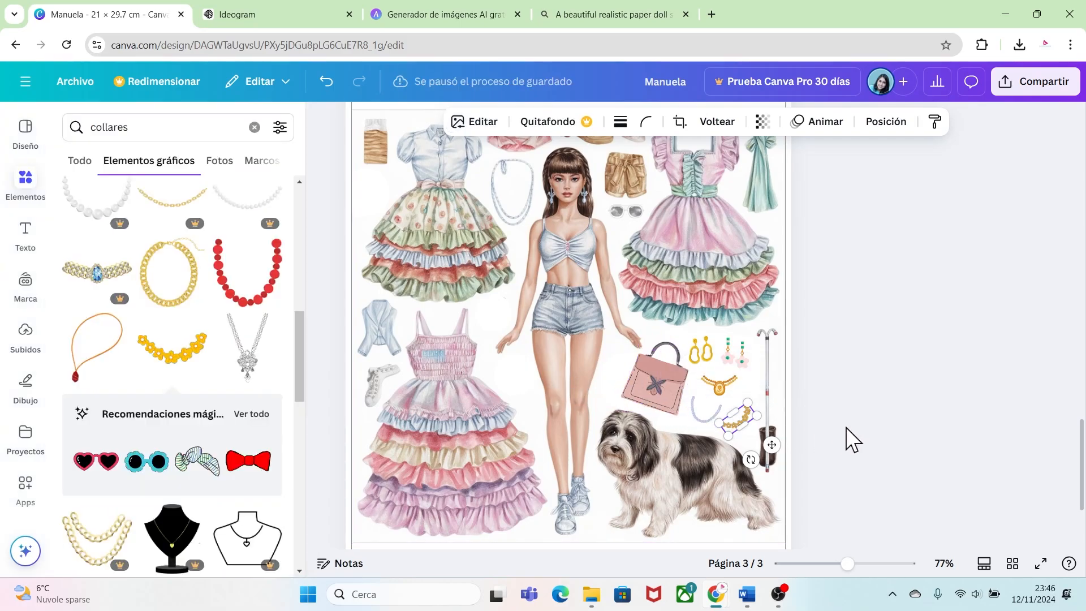
{"action": "left_click", "coordinate": [853, 438]}
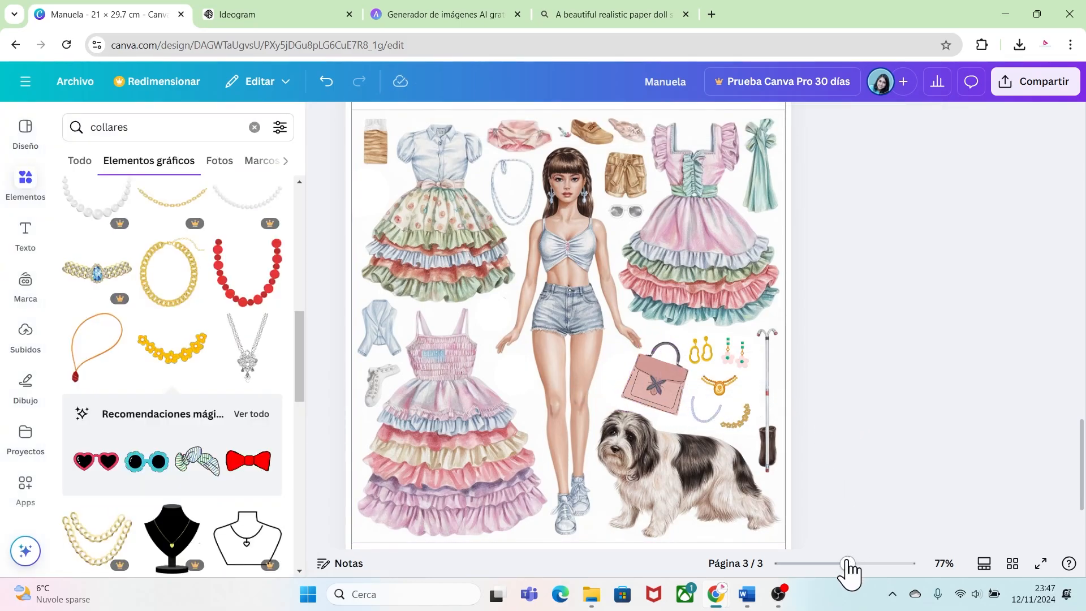
- Add a fourth page, insert the uploaded doll sheet with the blonde doll and puppies, and enlarge it to the page width
{"action": "left_click_drag", "start_coordinate": [846, 563], "coordinate": [830, 564]}
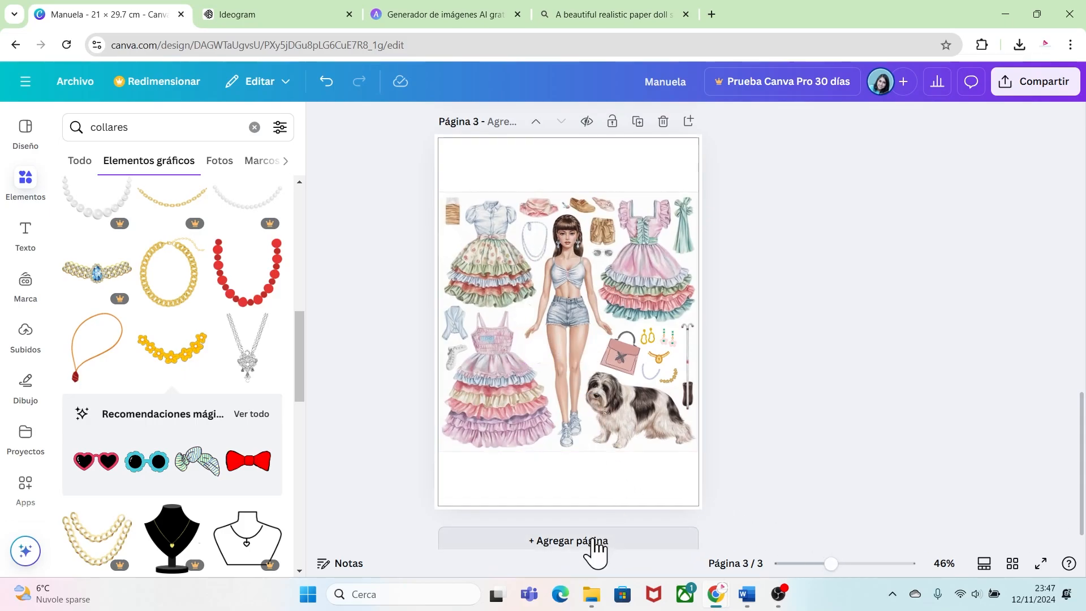
{"action": "left_click", "coordinate": [594, 542]}
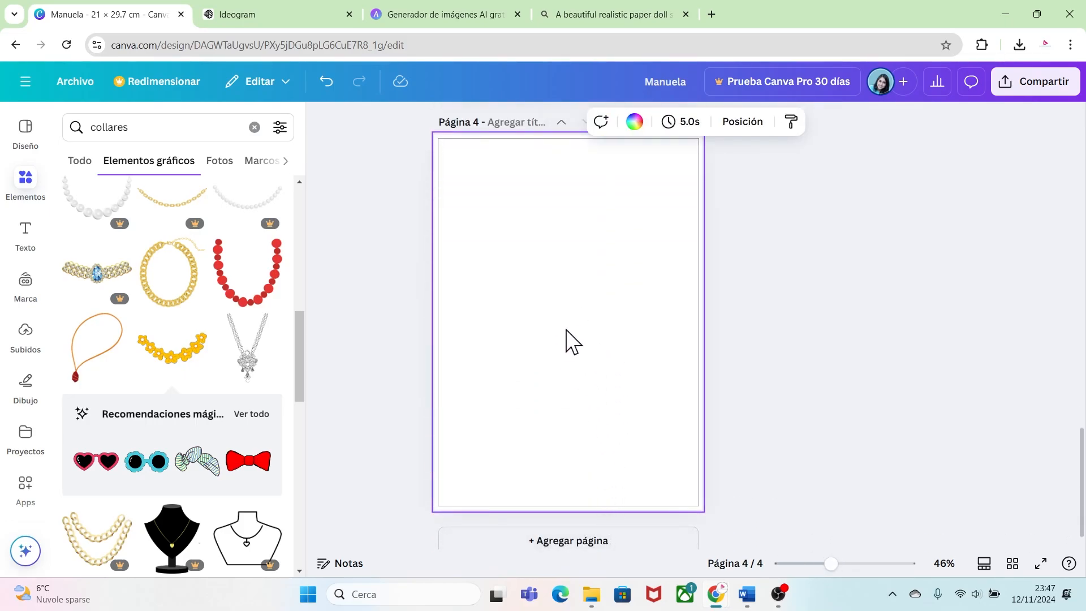
{"action": "left_click", "coordinate": [27, 334]}
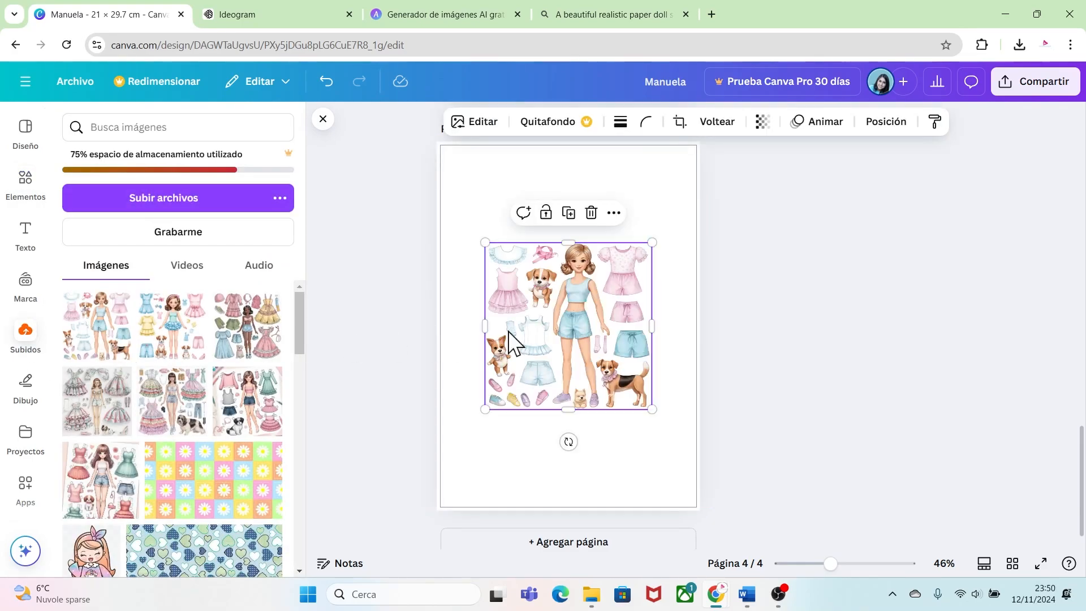
{"action": "left_click_drag", "start_coordinate": [485, 244], "coordinate": [456, 186]}
{"action": "left_click_drag", "start_coordinate": [649, 409], "coordinate": [697, 453]}
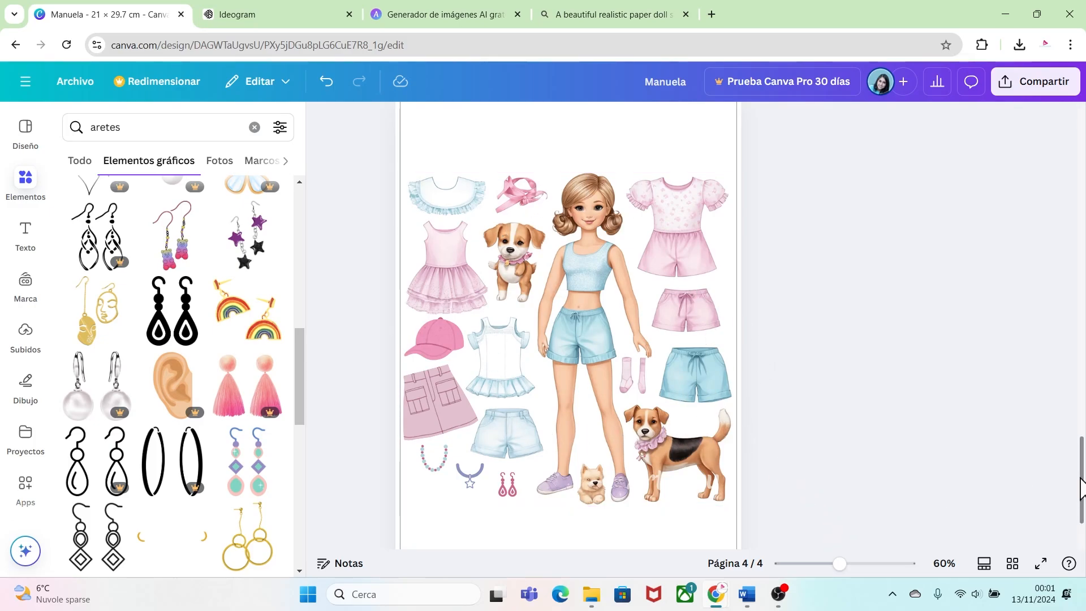
- Download all four pages of the design as a PDF para impresión file
{"action": "left_click_drag", "start_coordinate": [840, 564], "coordinate": [825, 564]}
{"action": "left_click_drag", "start_coordinate": [1082, 425], "coordinate": [1077, 195]}
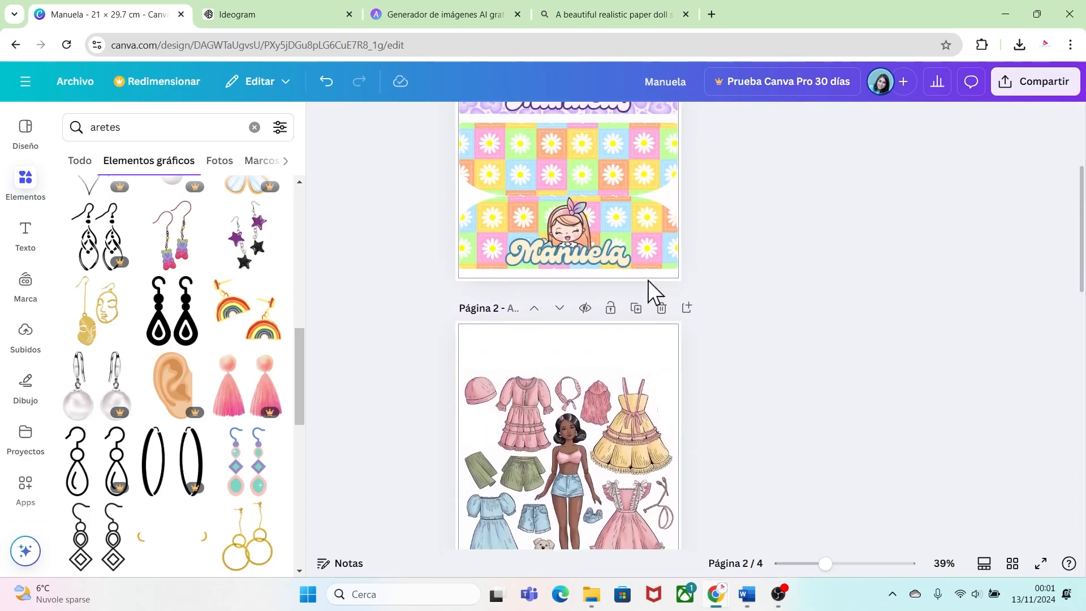
{"action": "scroll", "coordinate": [548, 350], "scroll_direction": "up", "scroll_amount": 4}
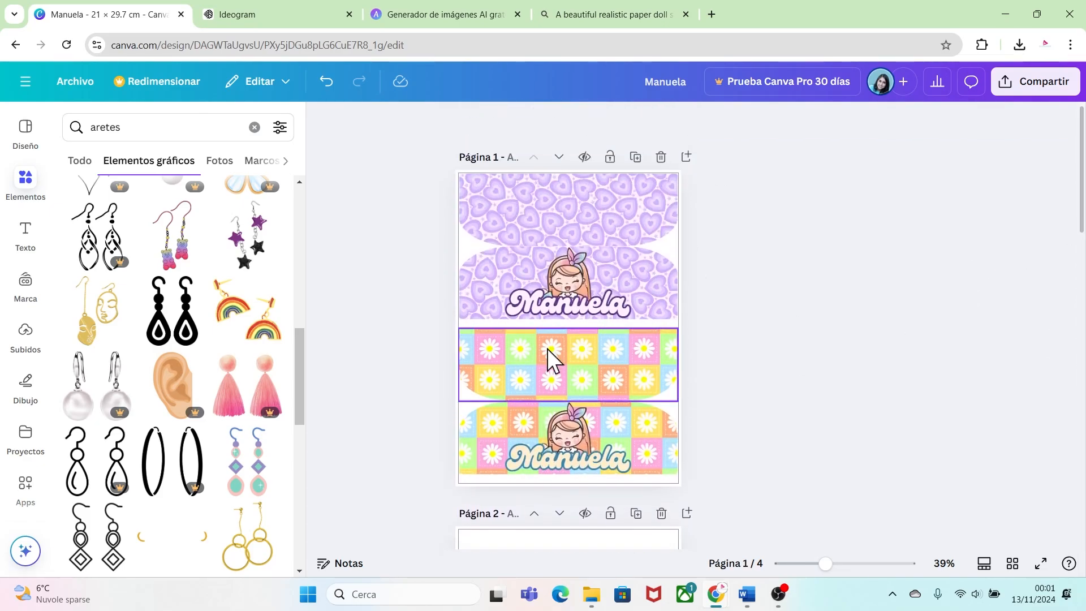
{"action": "left_click", "coordinate": [73, 85]}
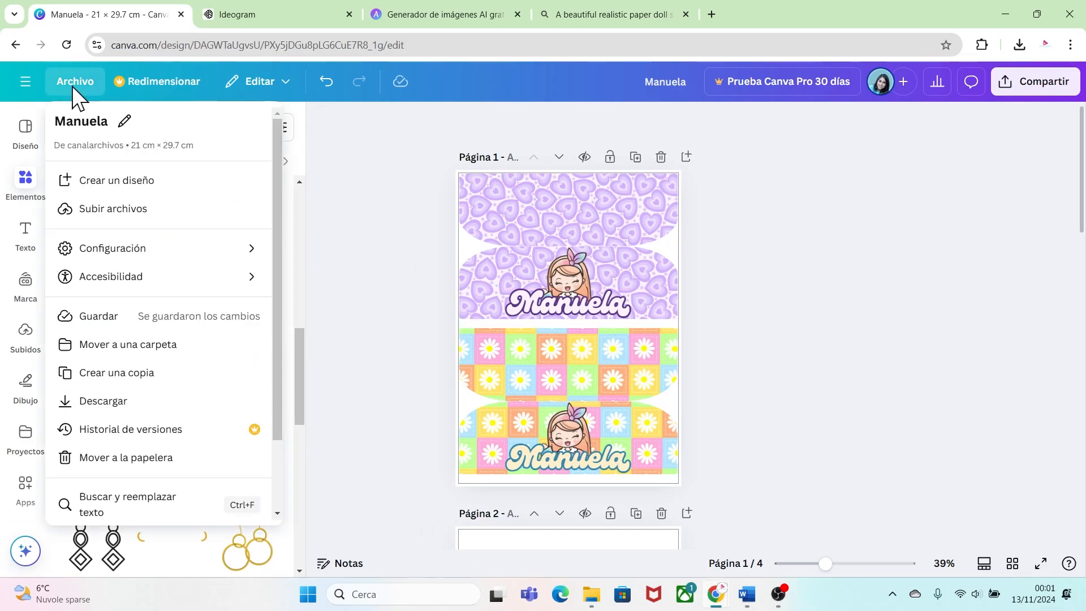
{"action": "left_click", "coordinate": [114, 407]}
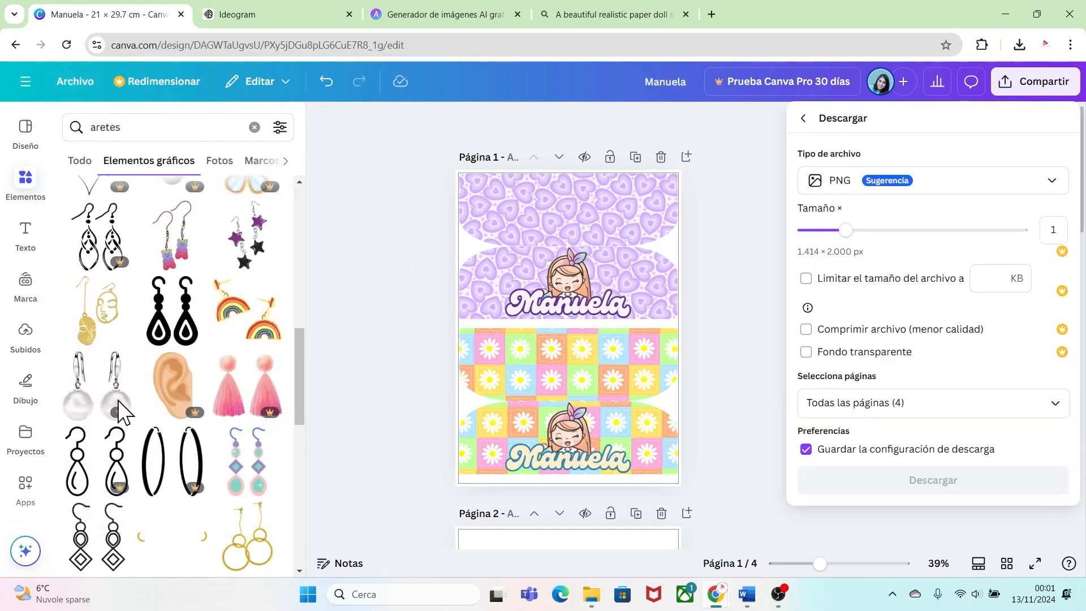
{"action": "left_click", "coordinate": [982, 193]}
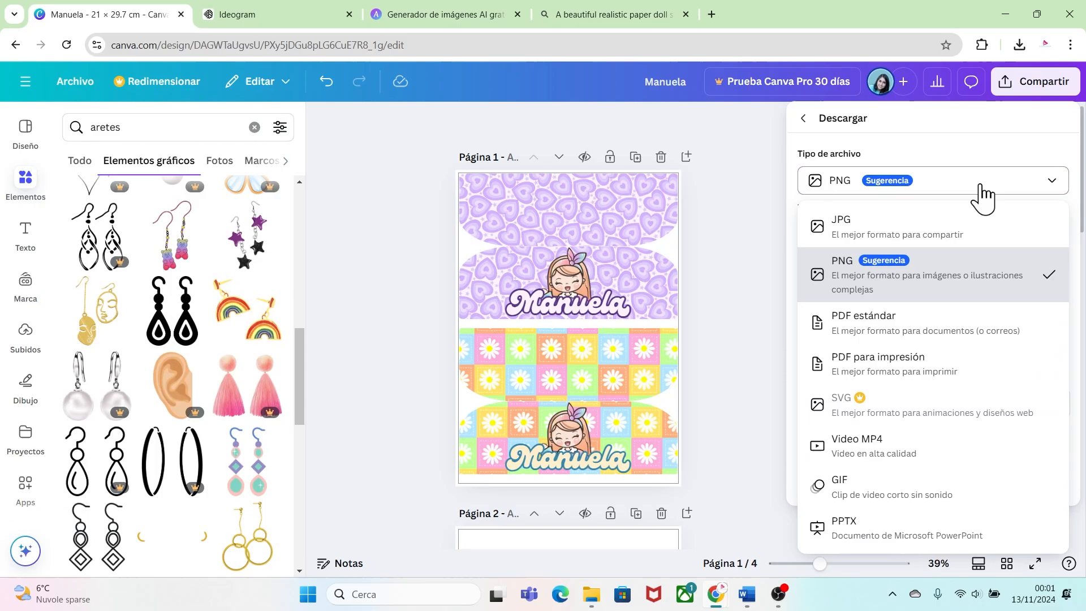
{"action": "left_click", "coordinate": [898, 369]}
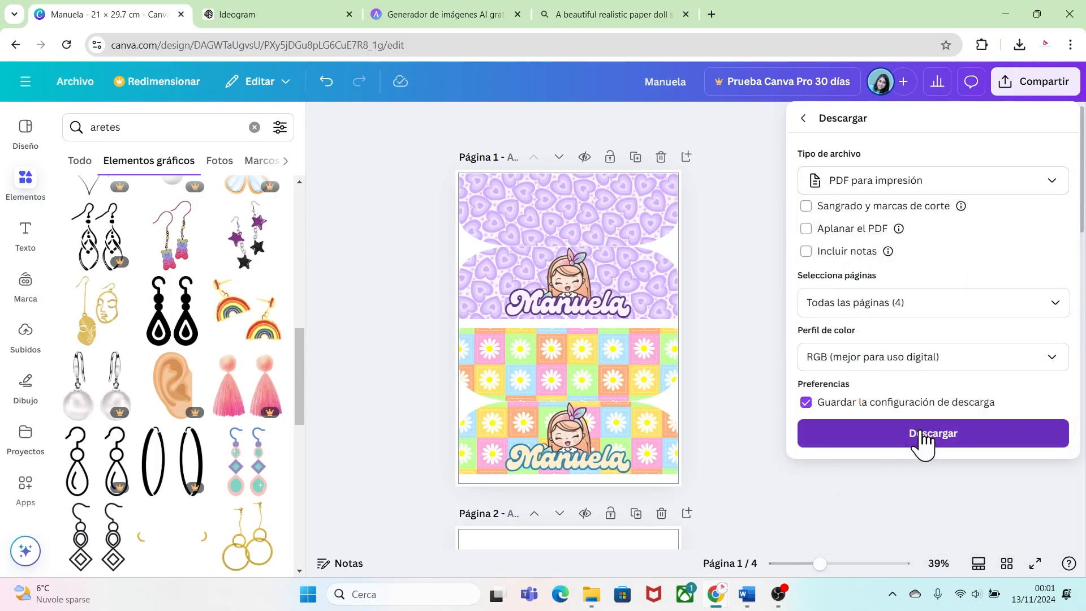
{"action": "left_click", "coordinate": [921, 432]}
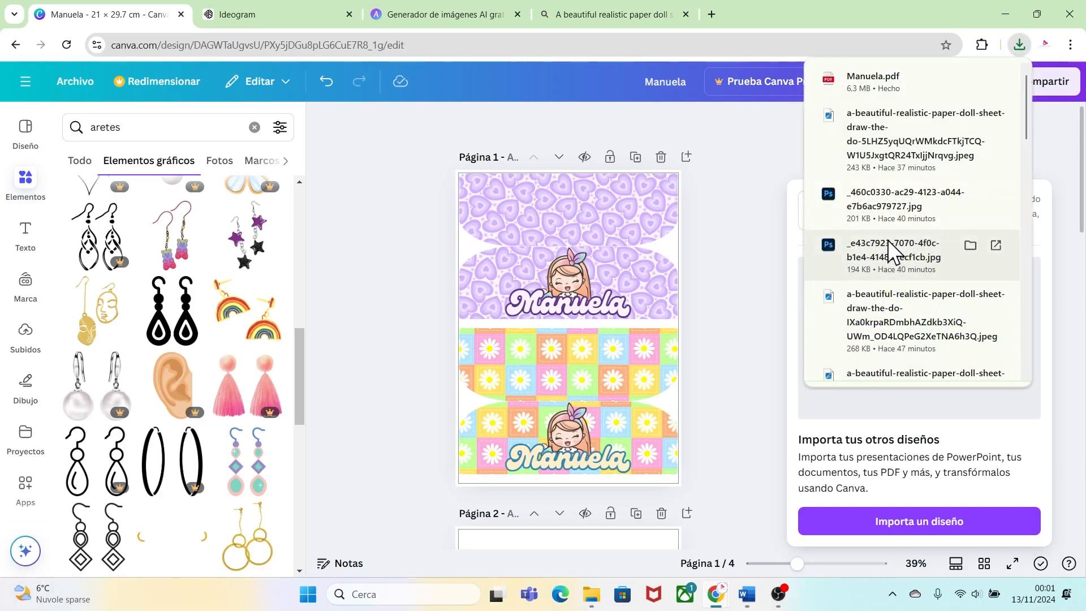
- Open the downloaded PDF and check its folder-cover and paper doll pages
{"action": "left_click", "coordinate": [877, 84]}
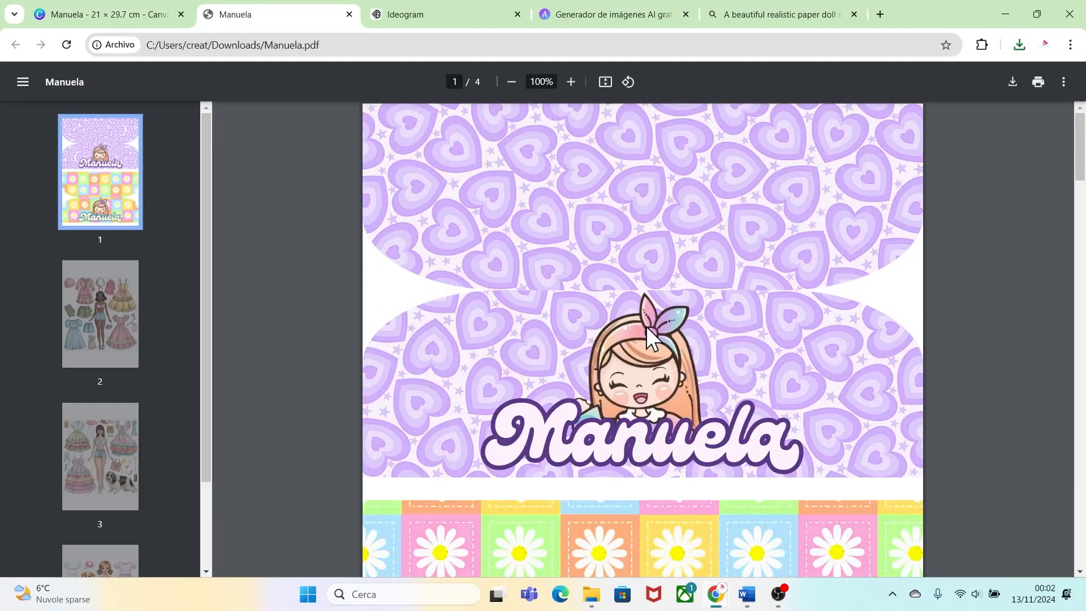
{"action": "scroll", "coordinate": [1058, 221], "scroll_direction": "down", "scroll_amount": 6}
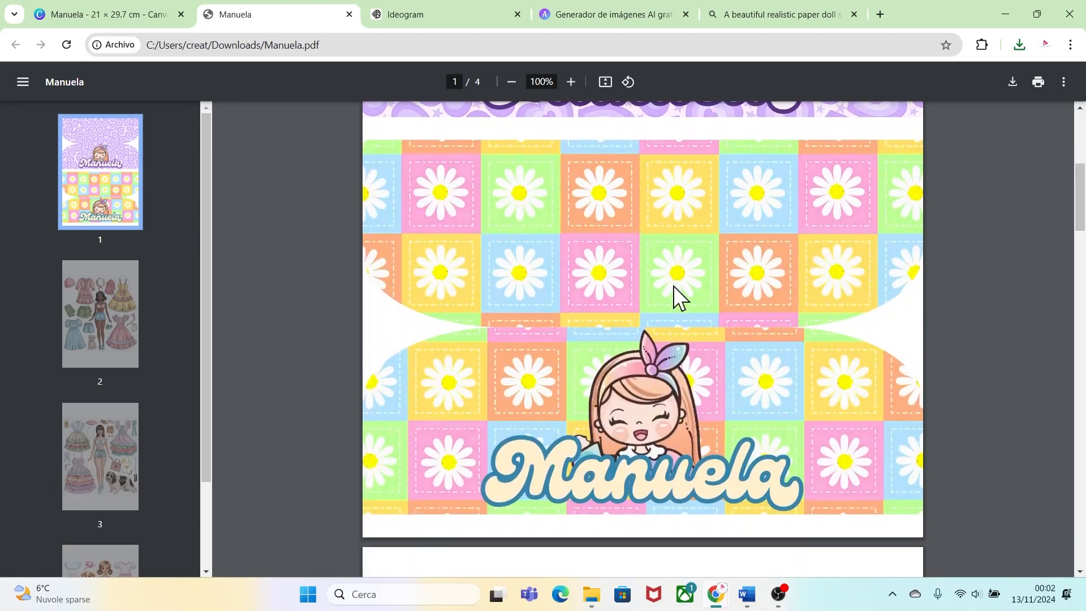
{"action": "left_click_drag", "start_coordinate": [1081, 194], "coordinate": [1084, 269]}
{"action": "scroll", "coordinate": [917, 378], "scroll_direction": "down", "scroll_amount": 3}
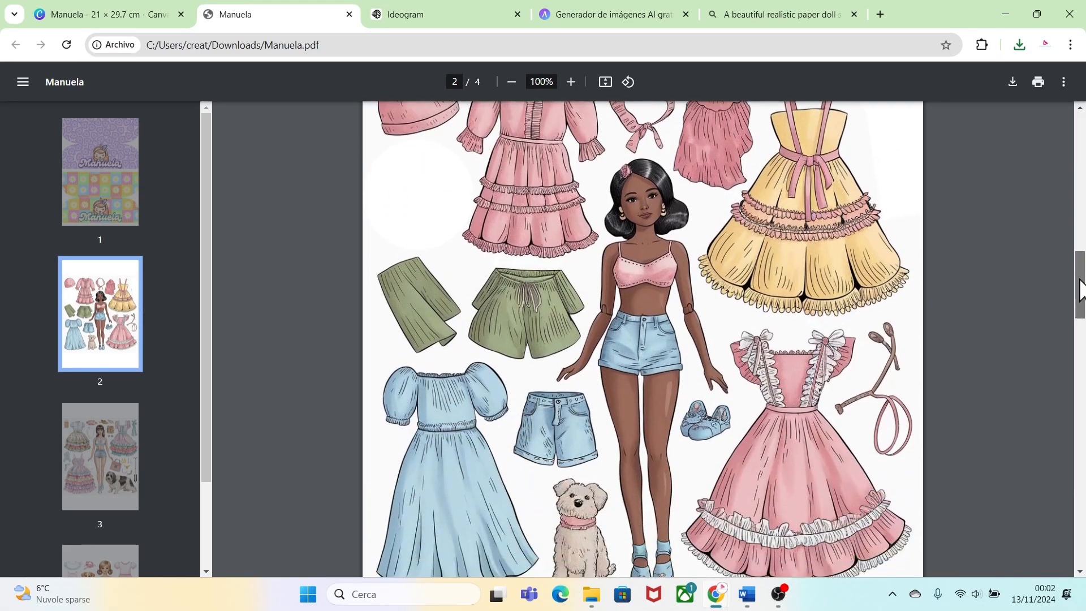